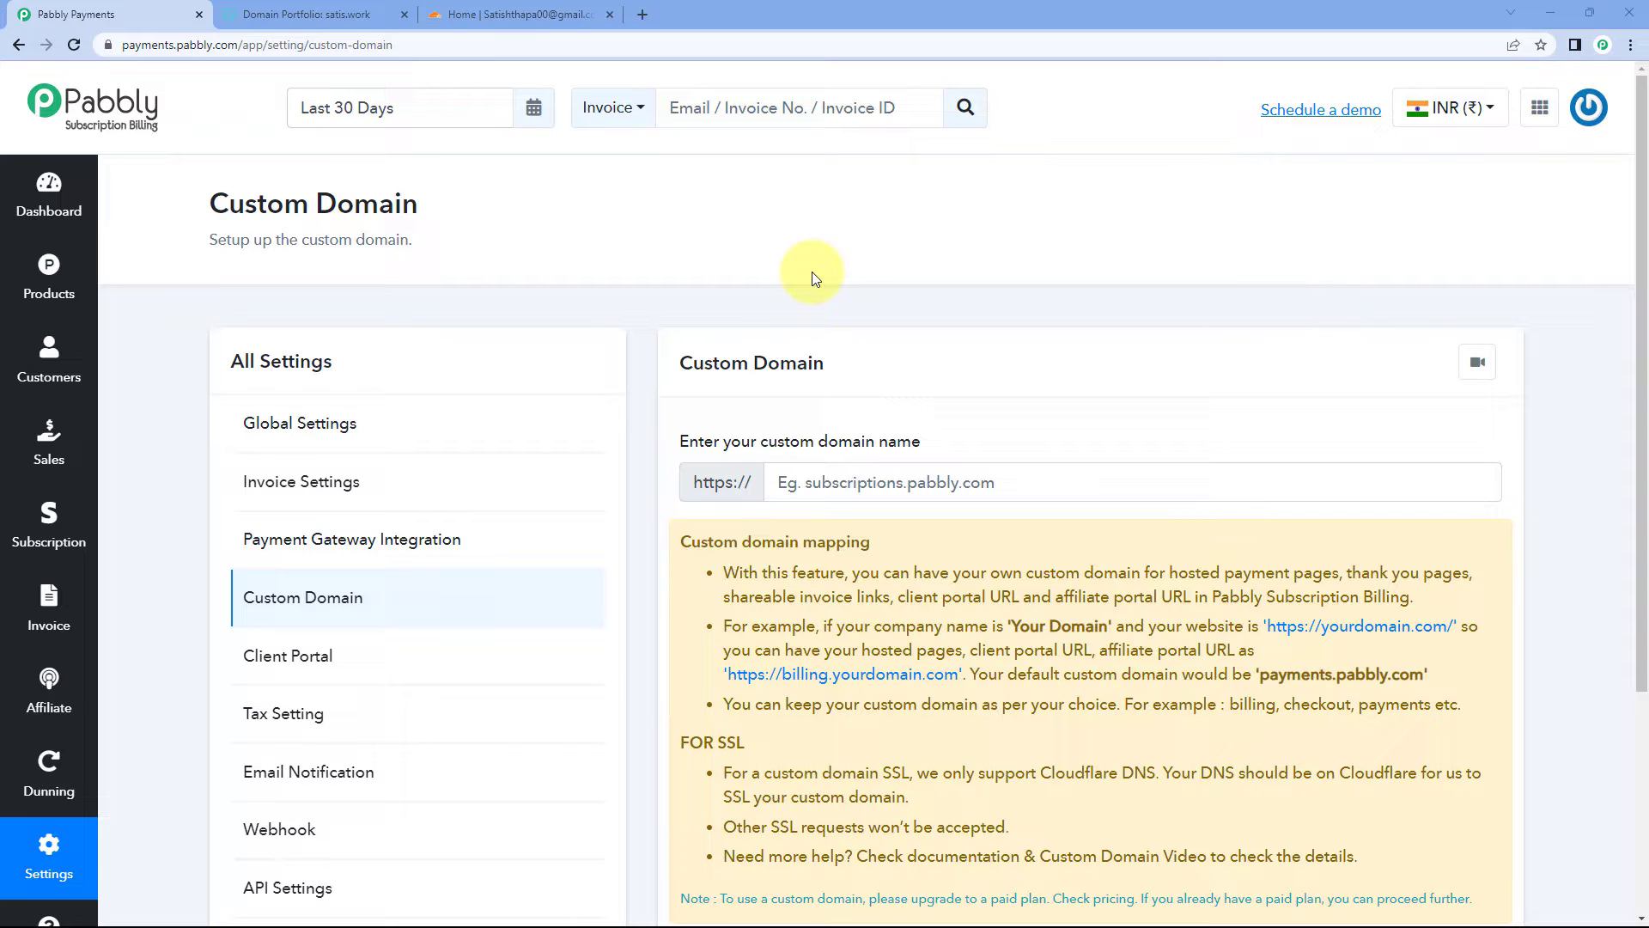
Enter payments.satis.work as the custom domain name.
{"action": "scroll", "coordinate": [811, 272], "scroll_direction": "down", "scroll_amount": 1}
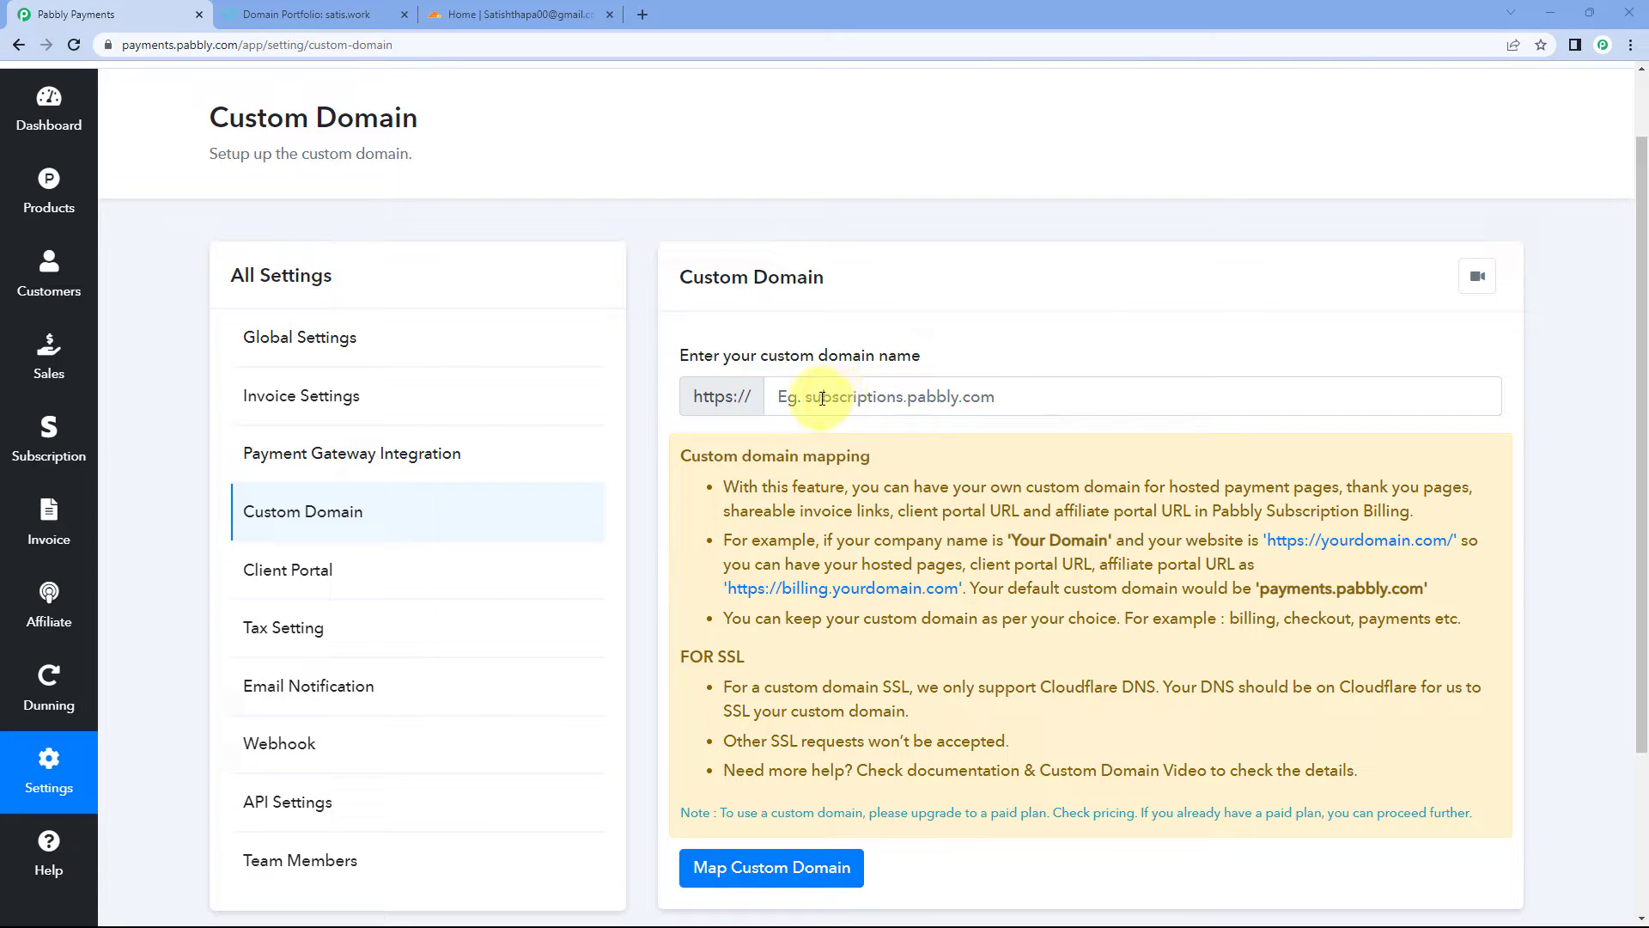
{"action": "left_click", "coordinate": [785, 396]}
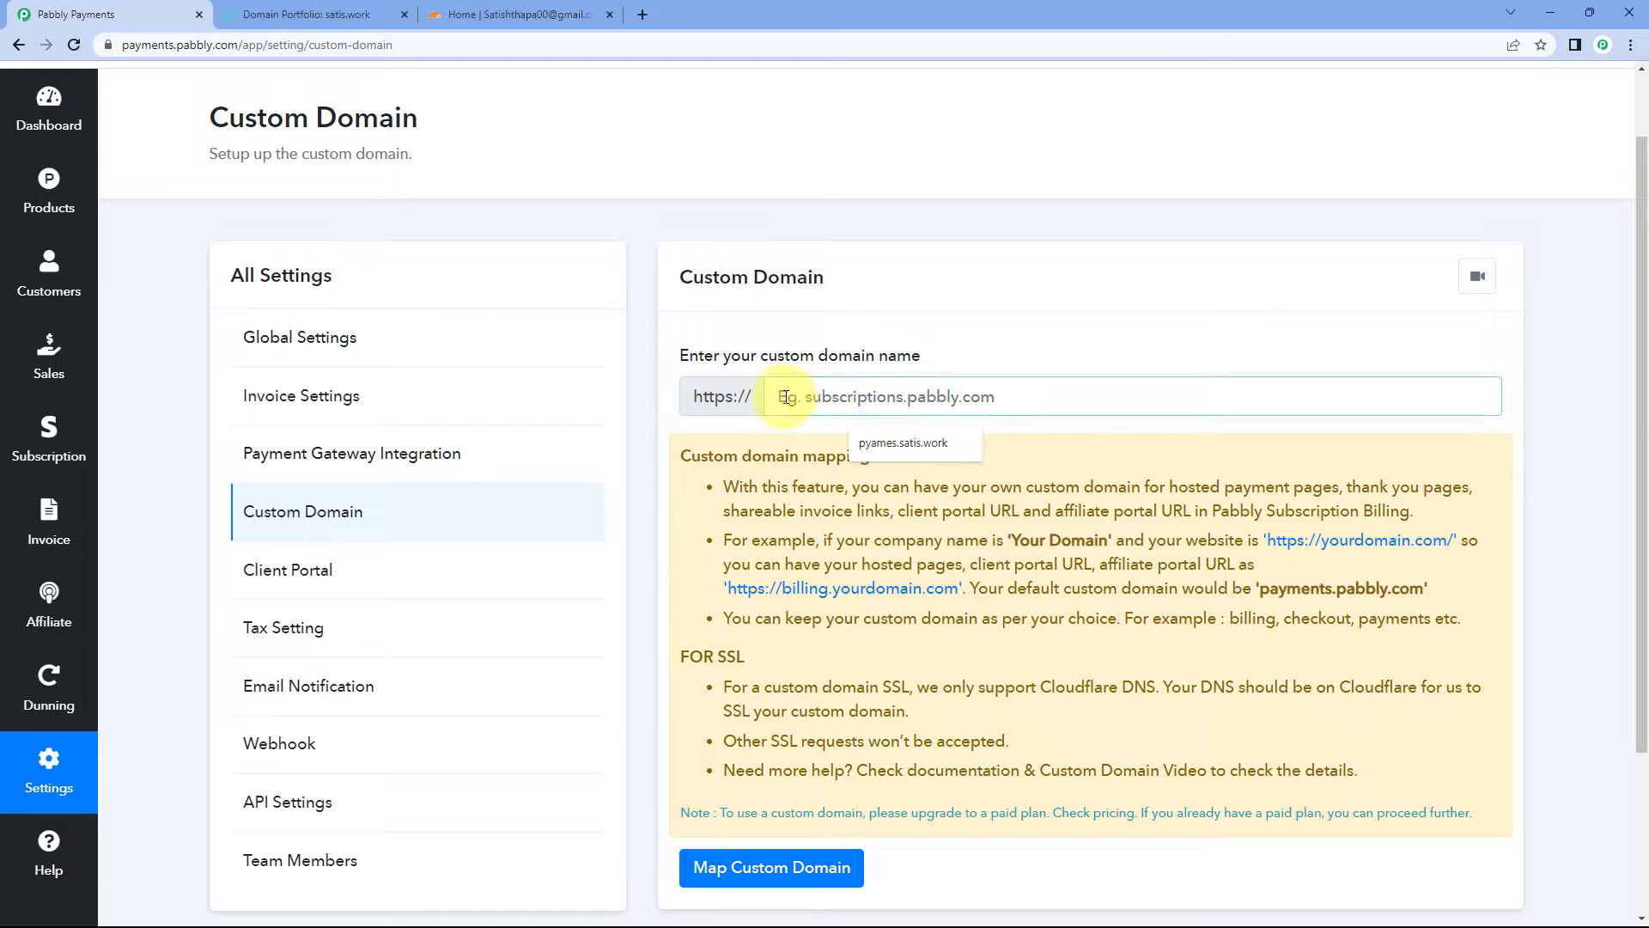
{"action": "type", "text": "payment"}
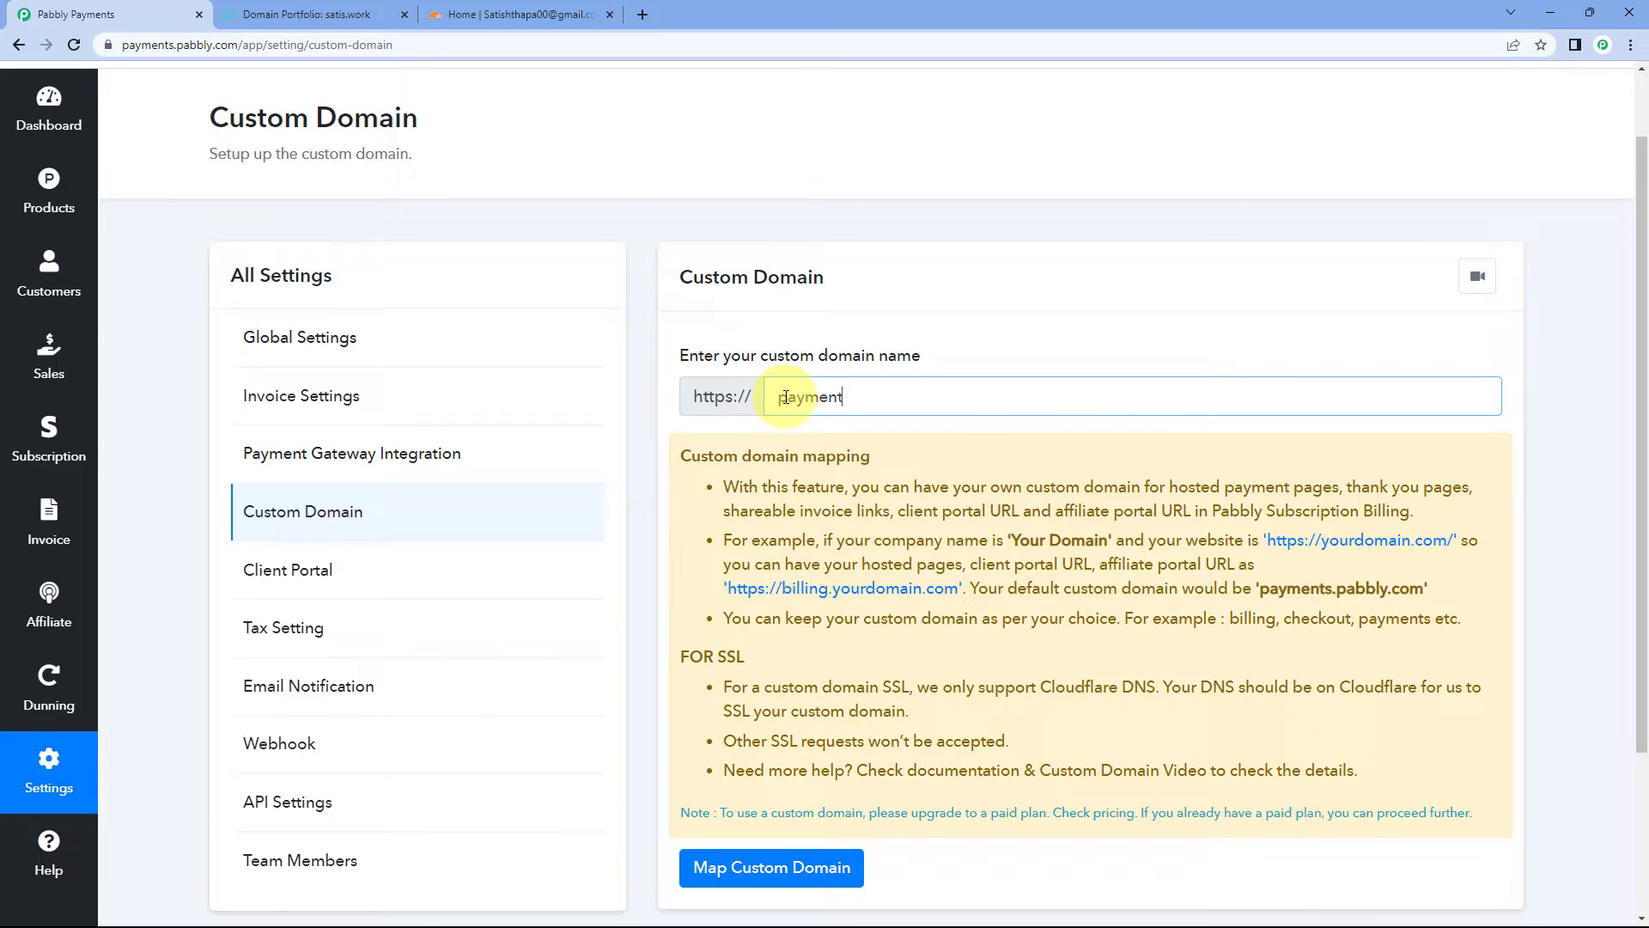
{"action": "type", "text": "s.sta"}
{"action": "key", "text": "BackSpace"}
{"action": "type", "text": "atis.work"}
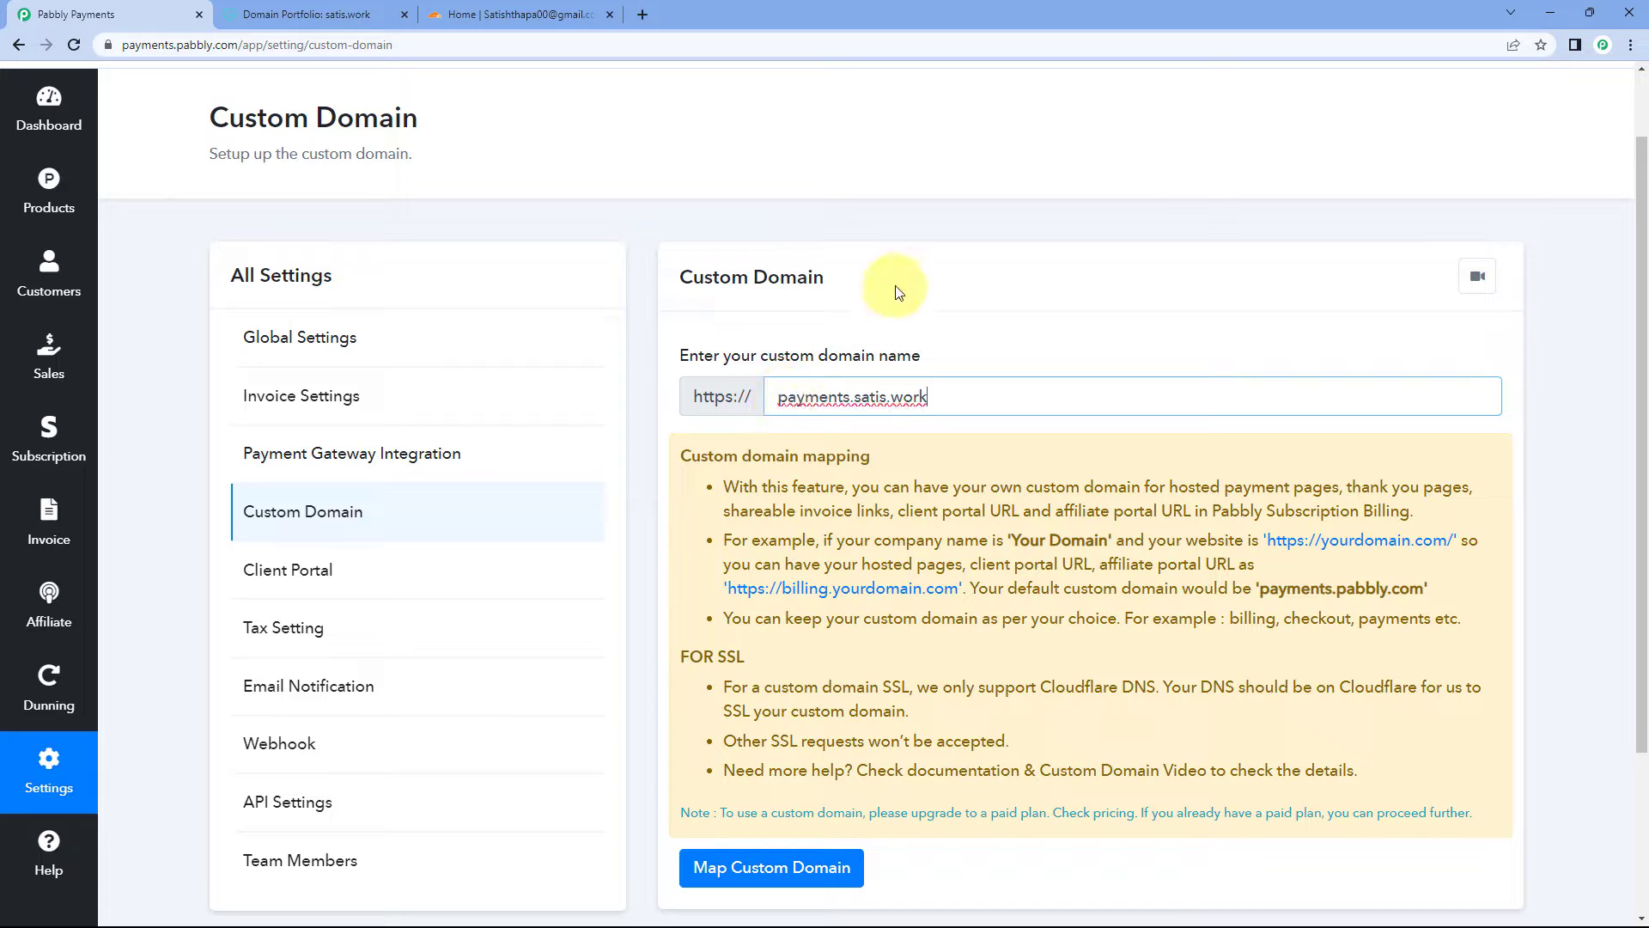
{"action": "left_click", "coordinate": [886, 287]}
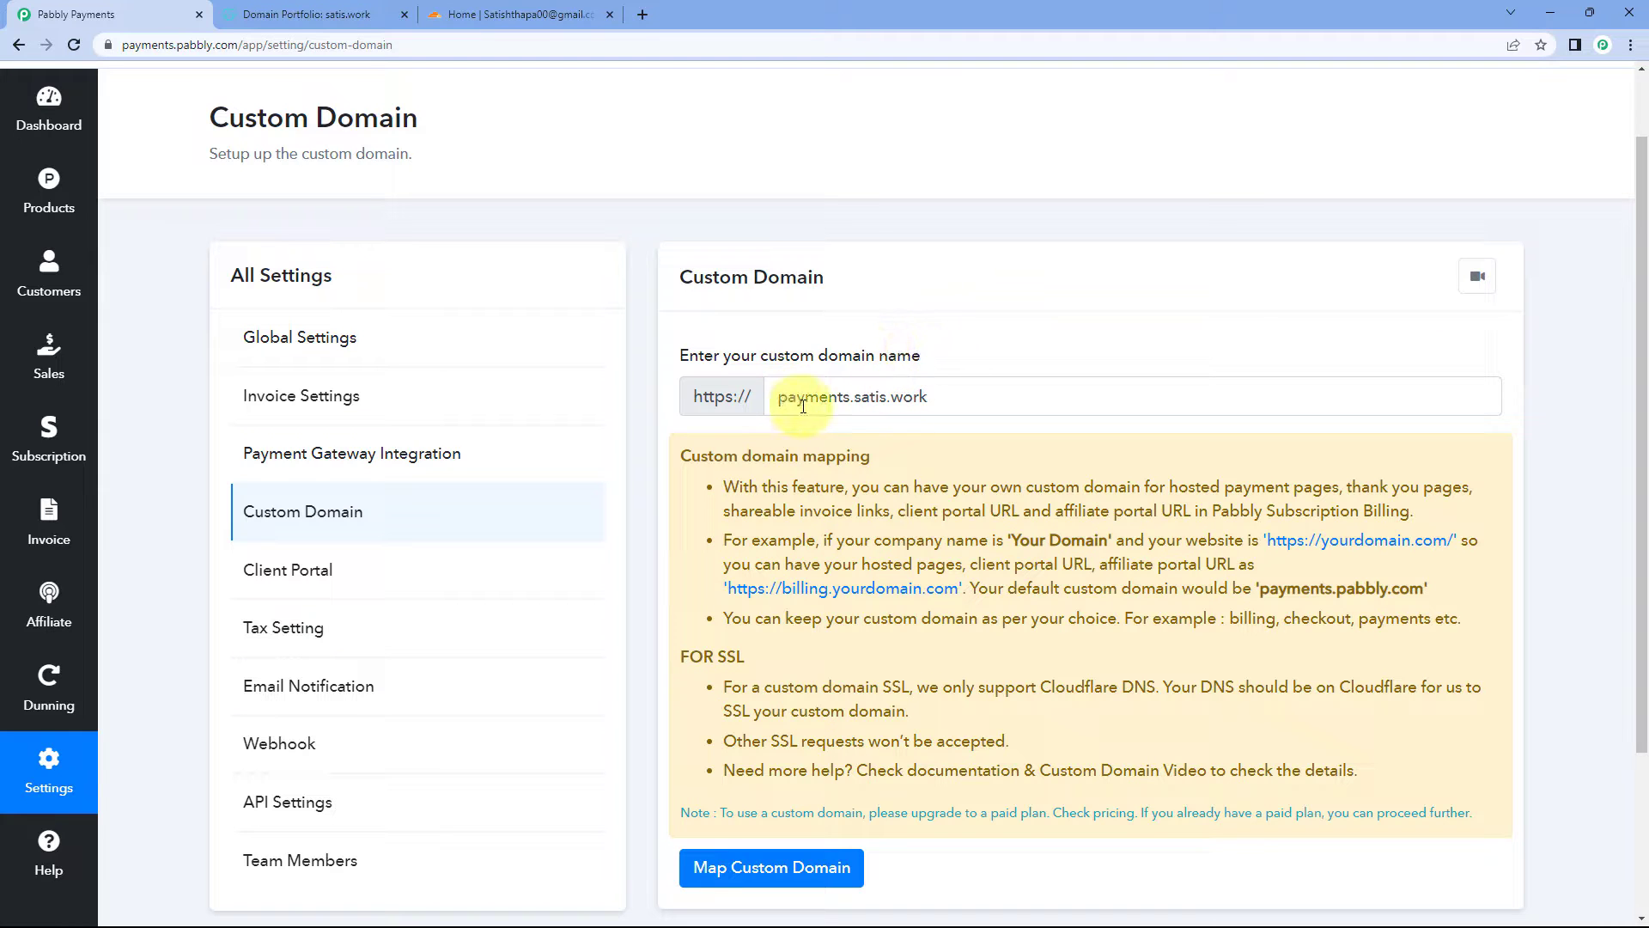
{"action": "left_click_drag", "start_coordinate": [777, 397], "coordinate": [967, 395]}
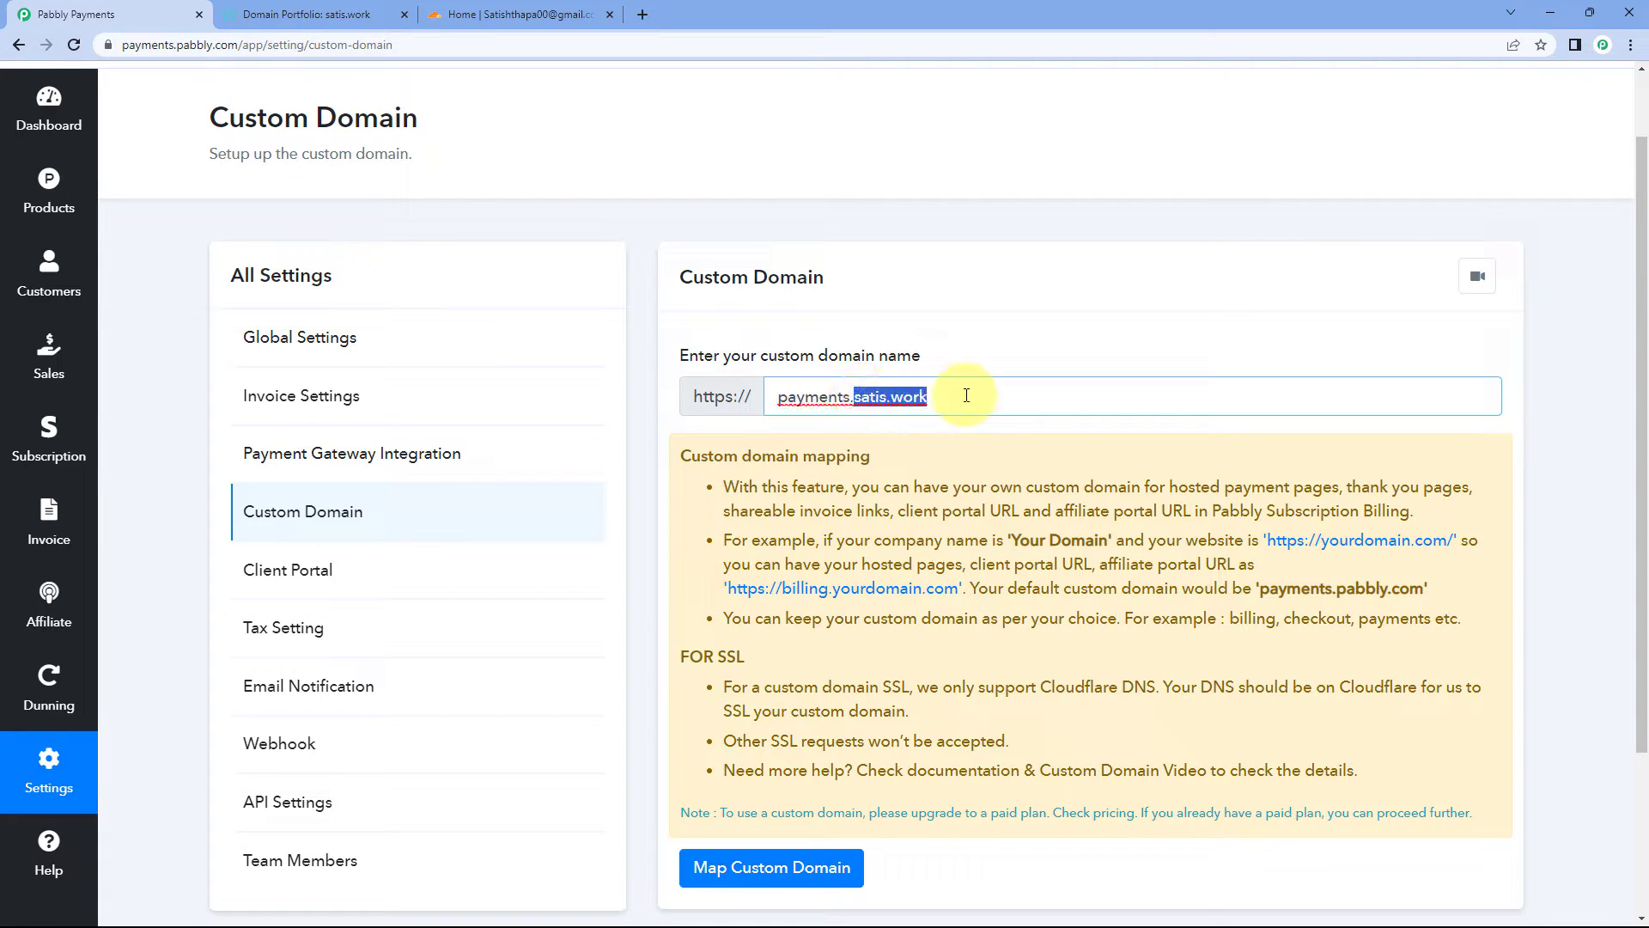
{"action": "left_click", "coordinate": [934, 298]}
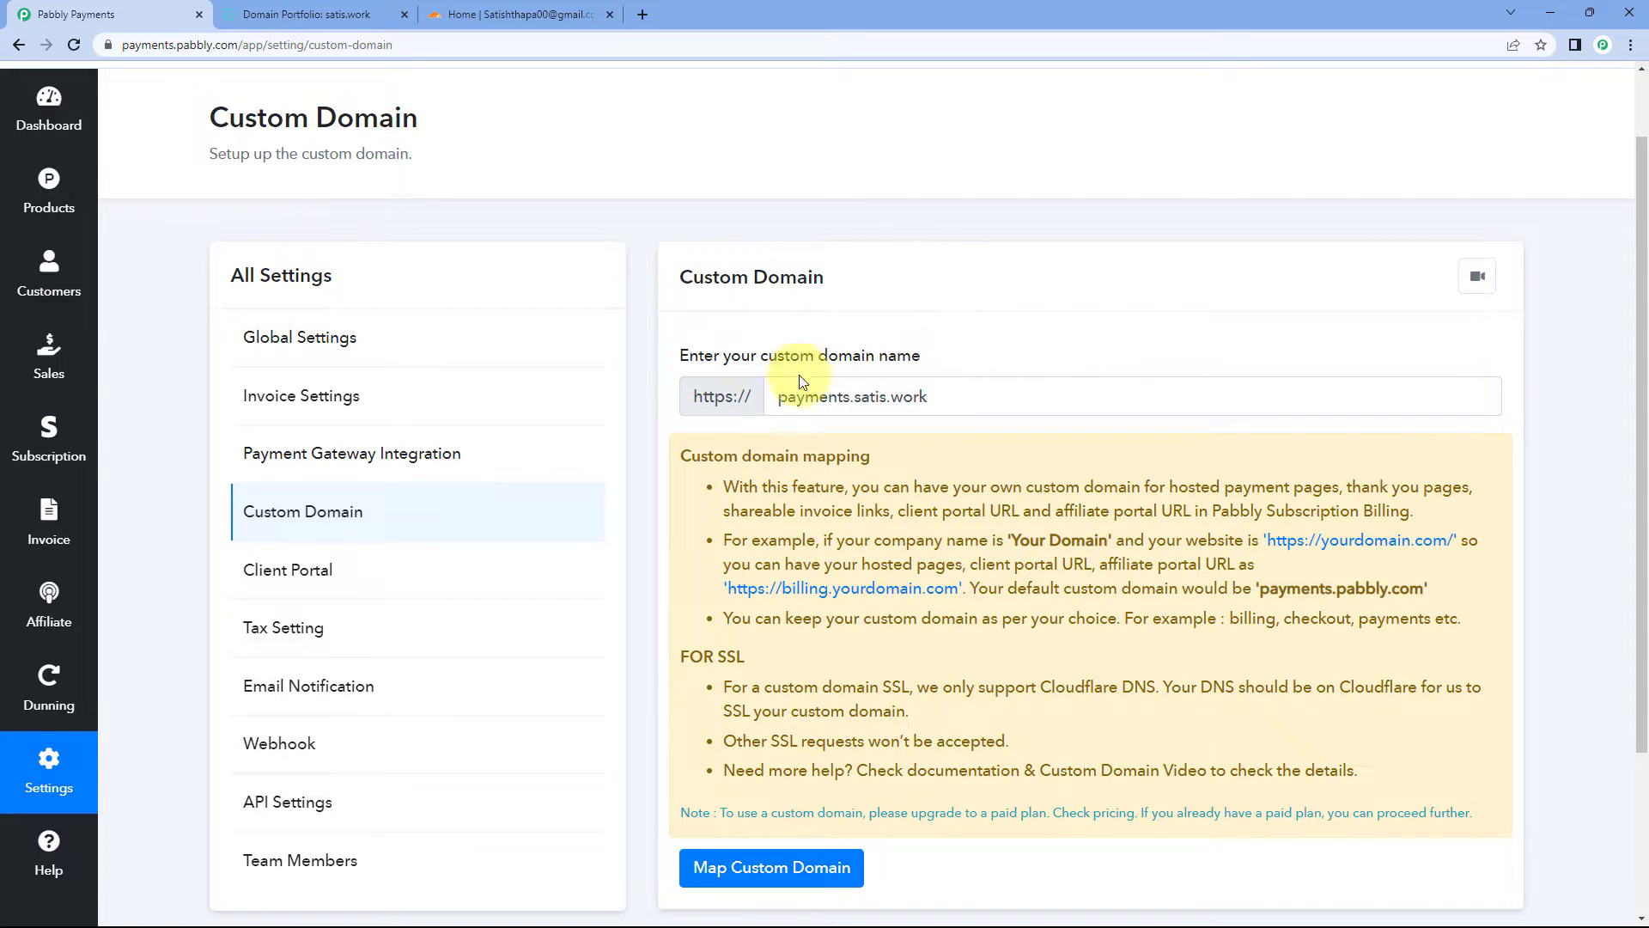
Map the entered custom domain and dismiss the confirmation message.
{"action": "scroll", "coordinate": [799, 361], "scroll_direction": "down", "scroll_amount": 1}
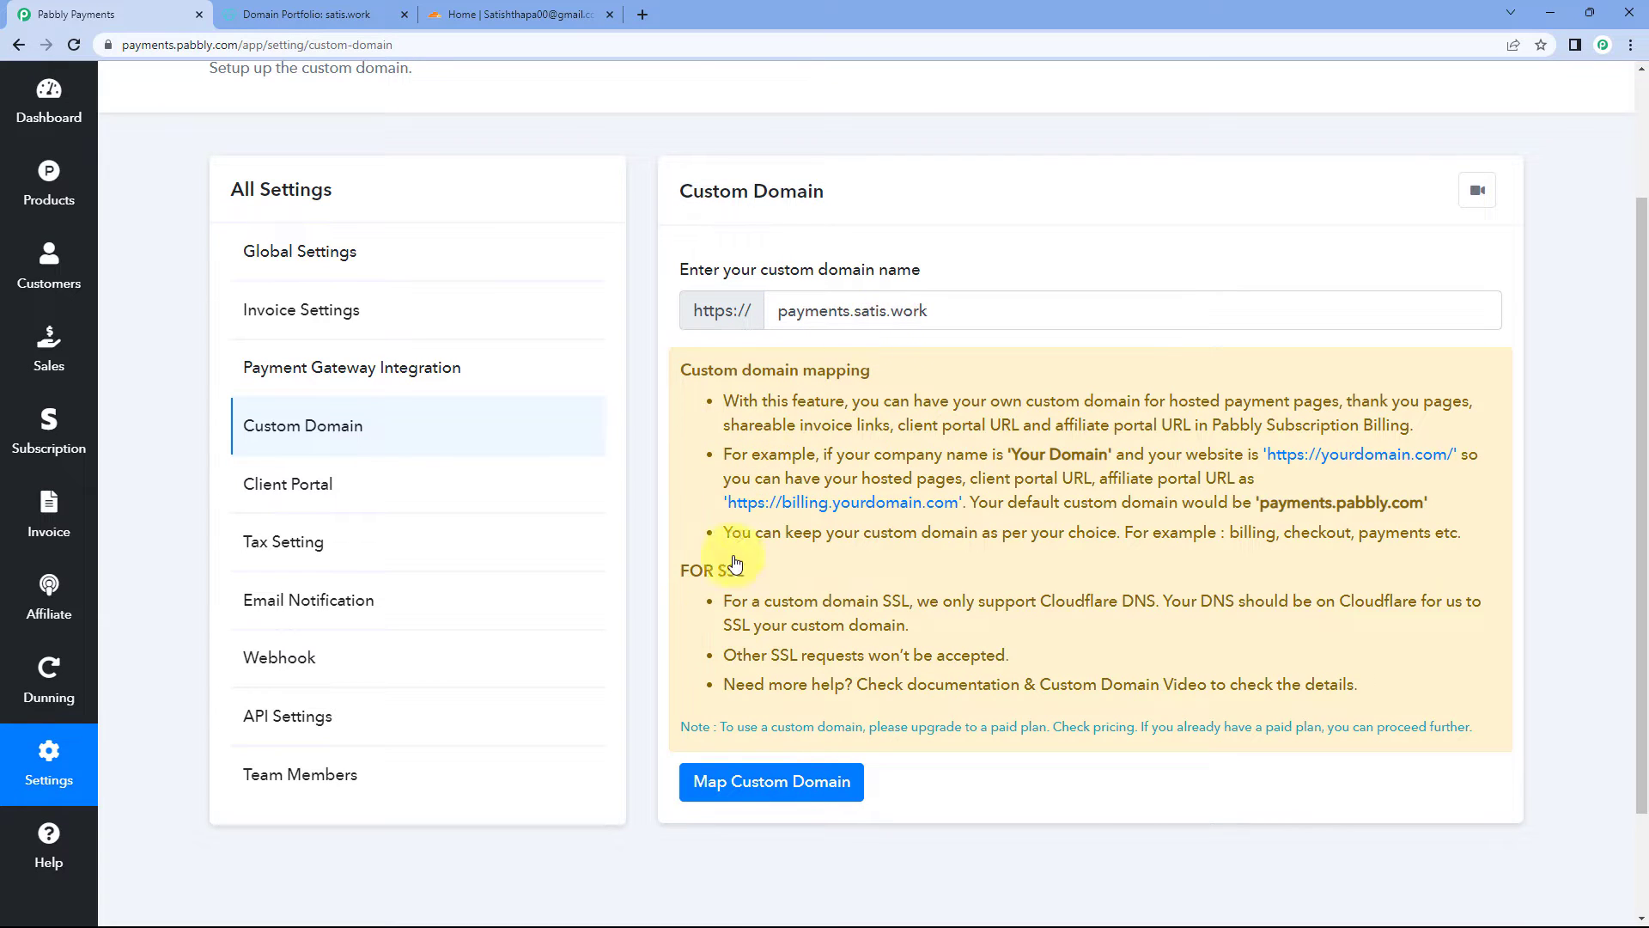
{"action": "left_click", "coordinate": [784, 792]}
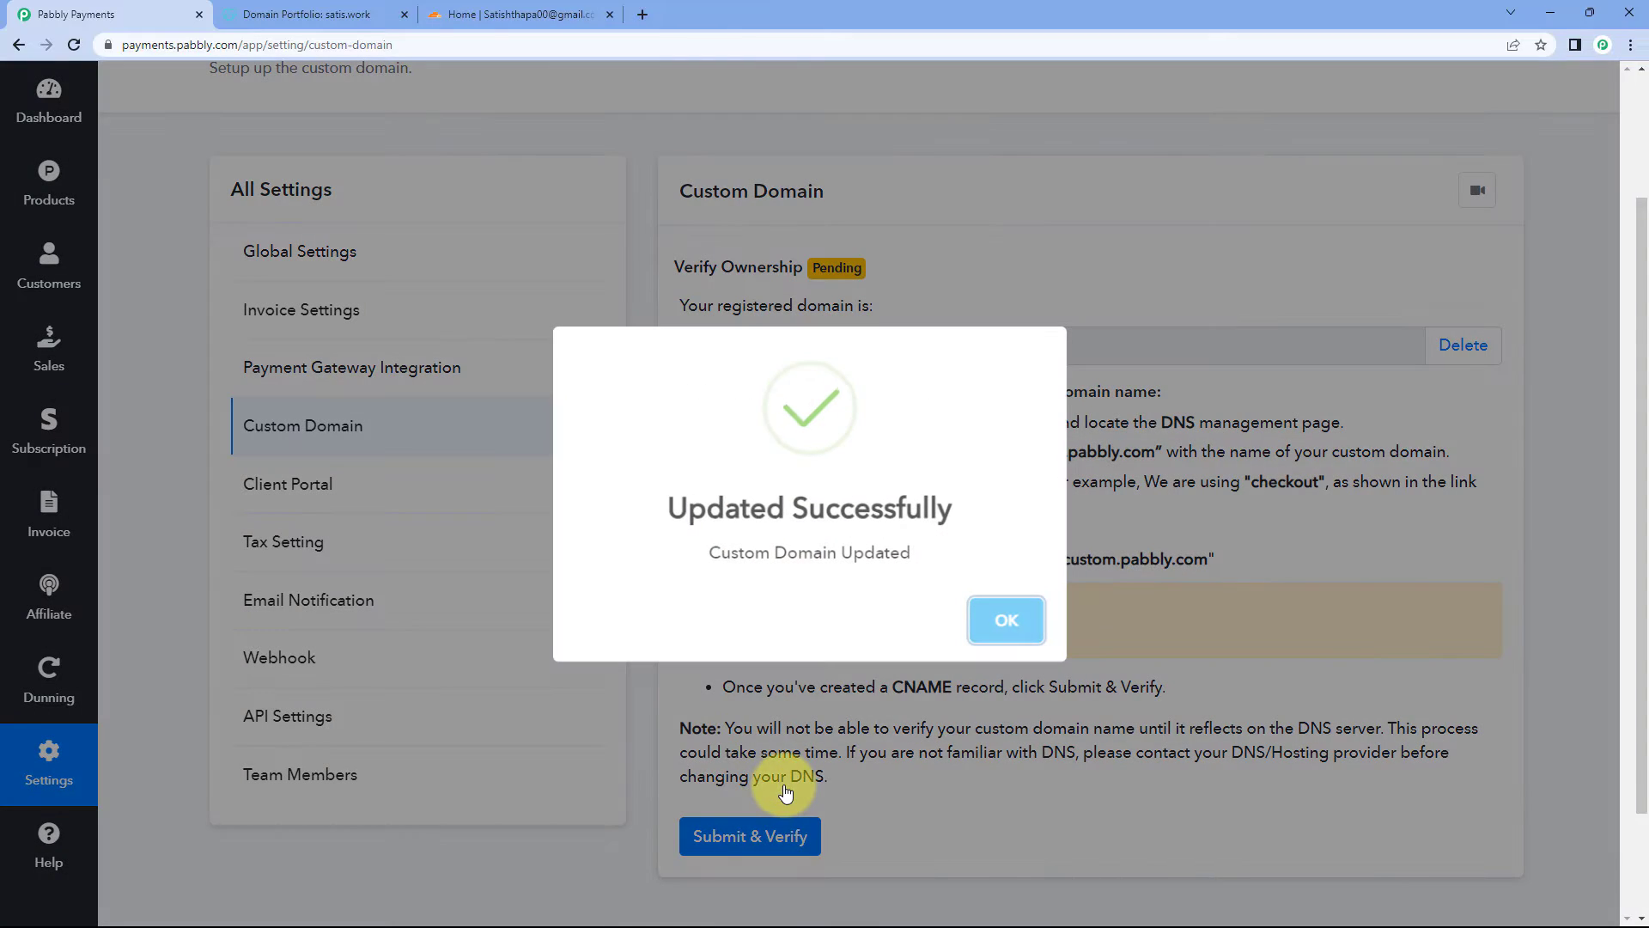
{"action": "left_click", "coordinate": [977, 634]}
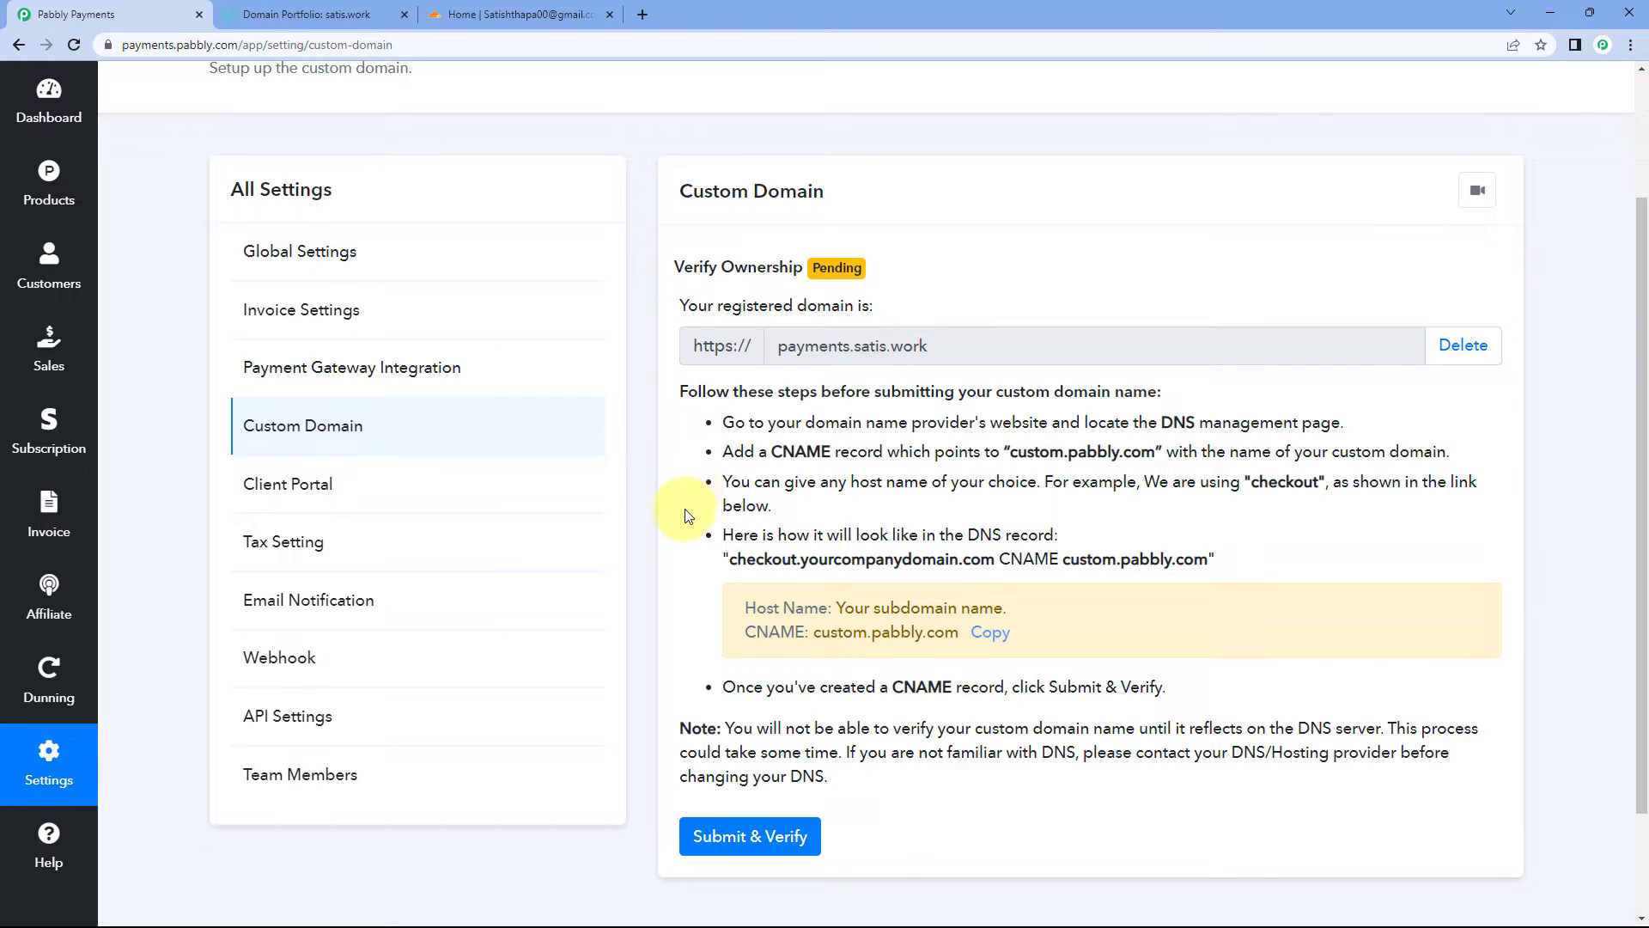
Switch to GoDaddy and open the nameserver settings in the DNS management of satis.work.
{"action": "left_click", "coordinate": [307, 14]}
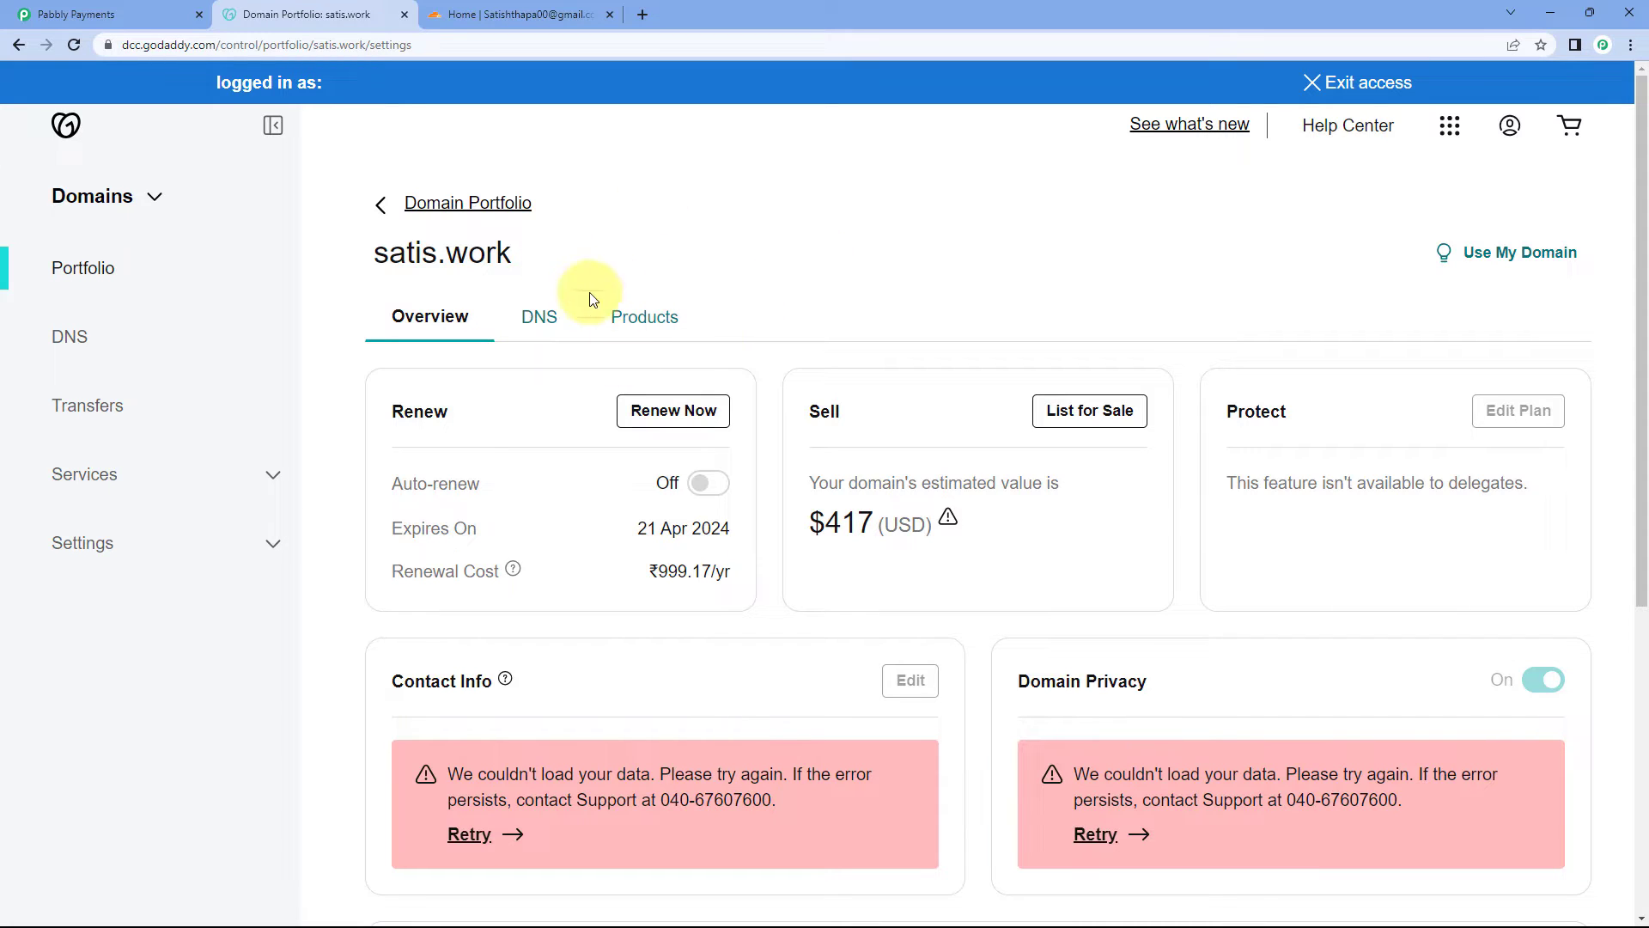
{"action": "left_click", "coordinate": [549, 325]}
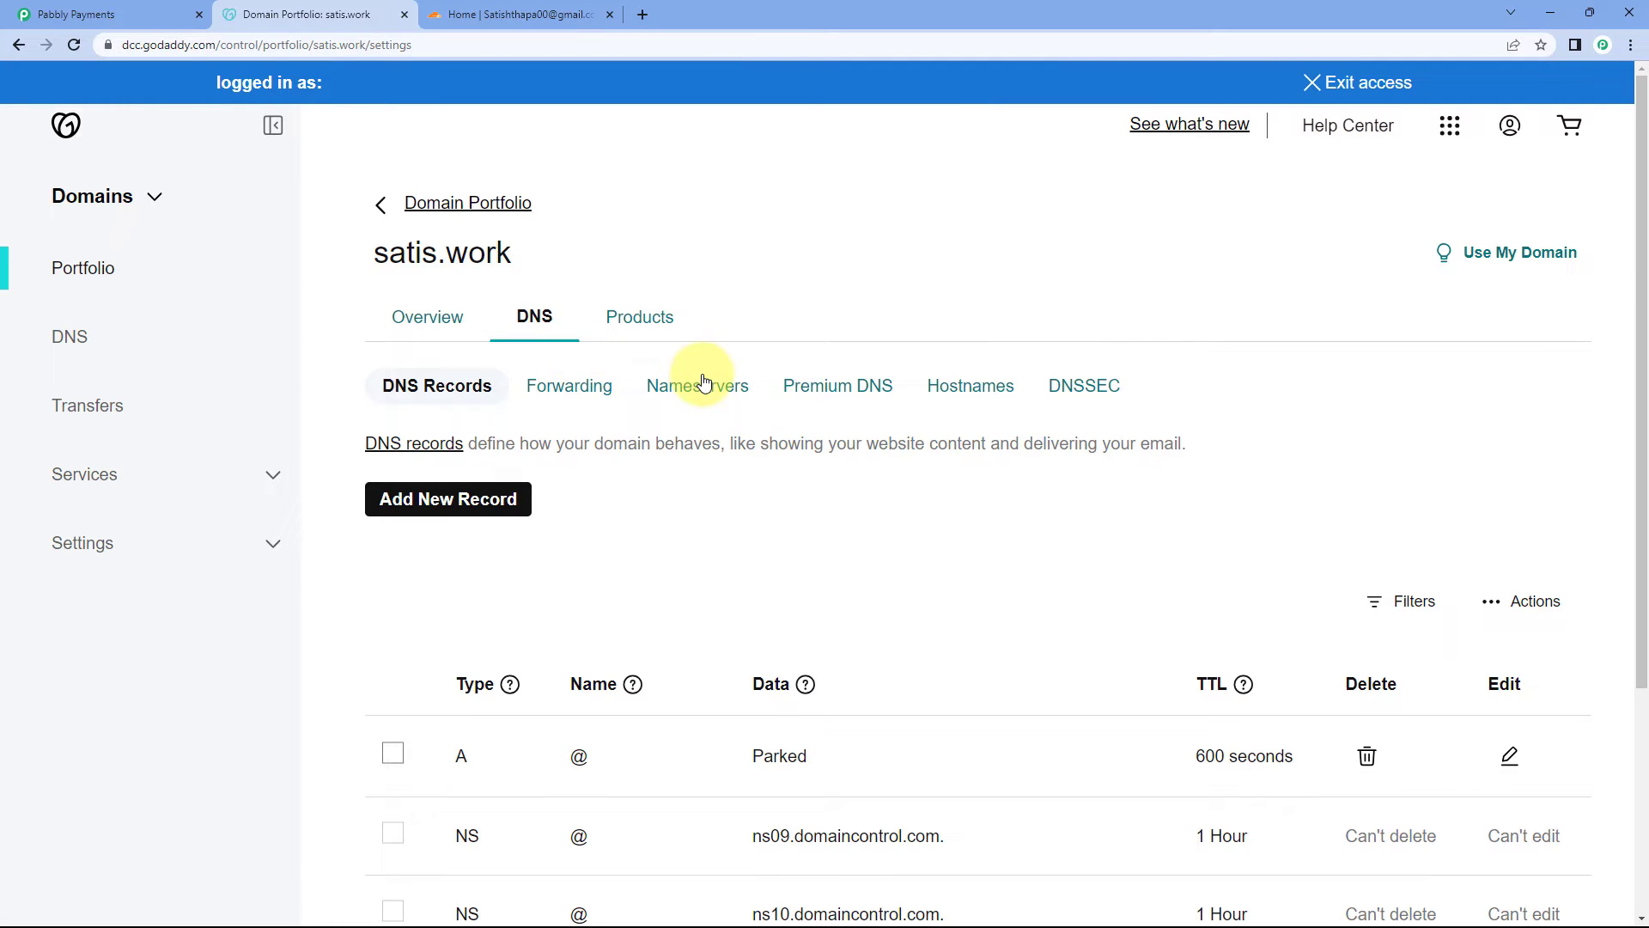
{"action": "left_click", "coordinate": [702, 394]}
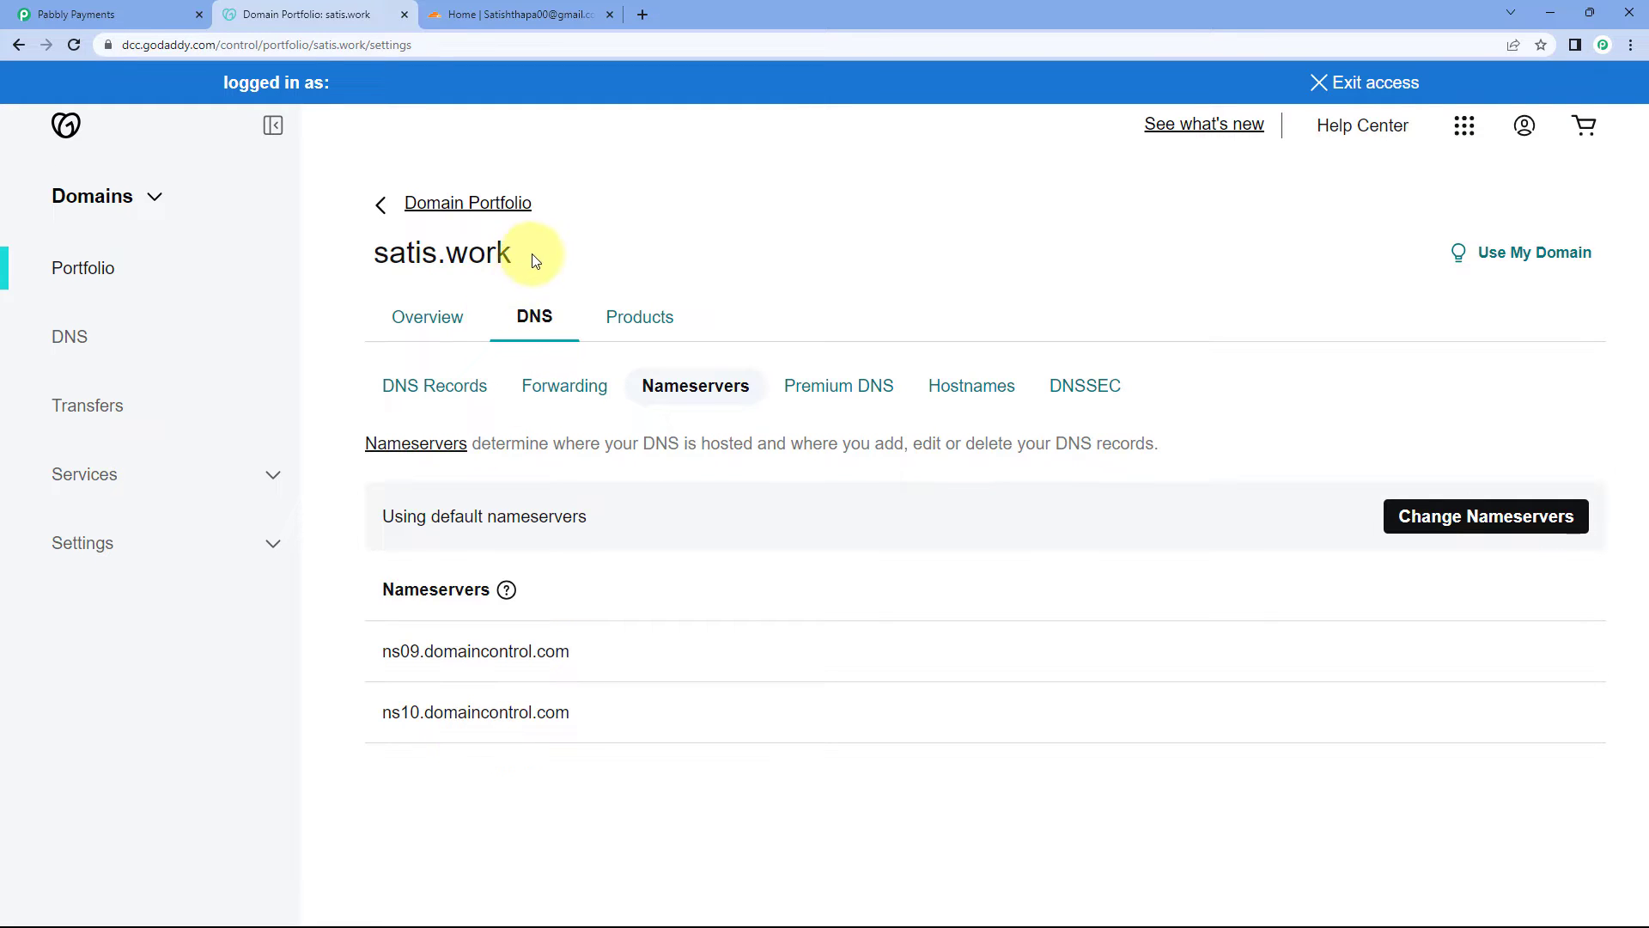
{"action": "left_click_drag", "start_coordinate": [531, 258], "coordinate": [329, 270]}
{"action": "left_click", "coordinate": [674, 265]}
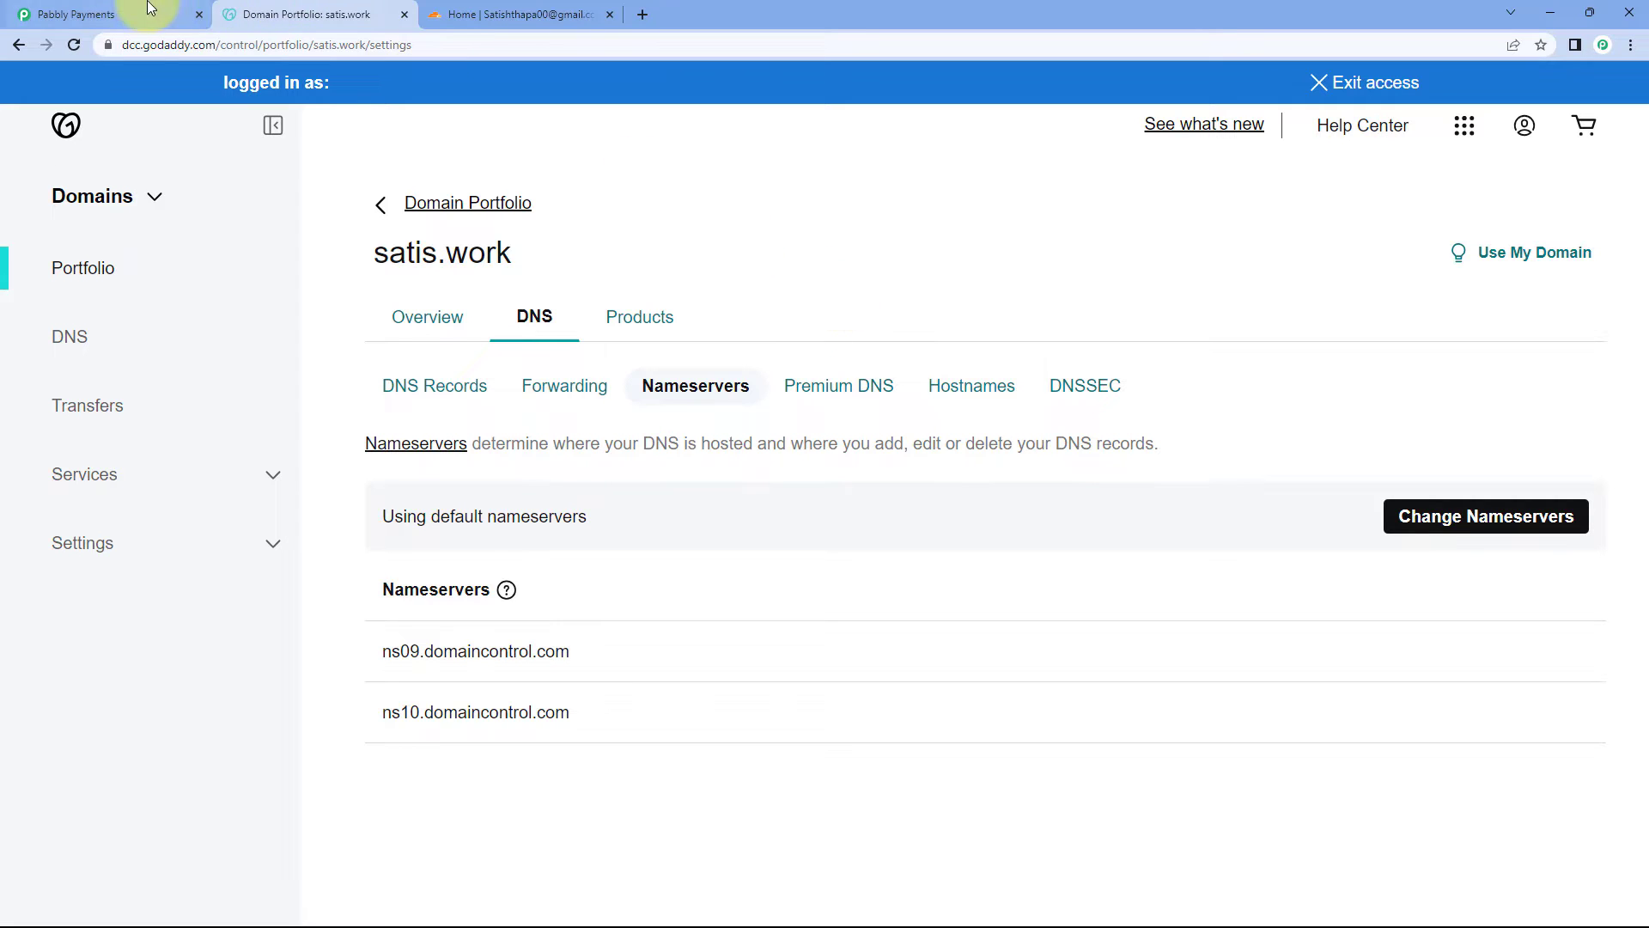
Start changing the nameservers of satis.work in GoDaddy and choose to use own nameservers.
{"action": "left_click", "coordinate": [112, 15]}
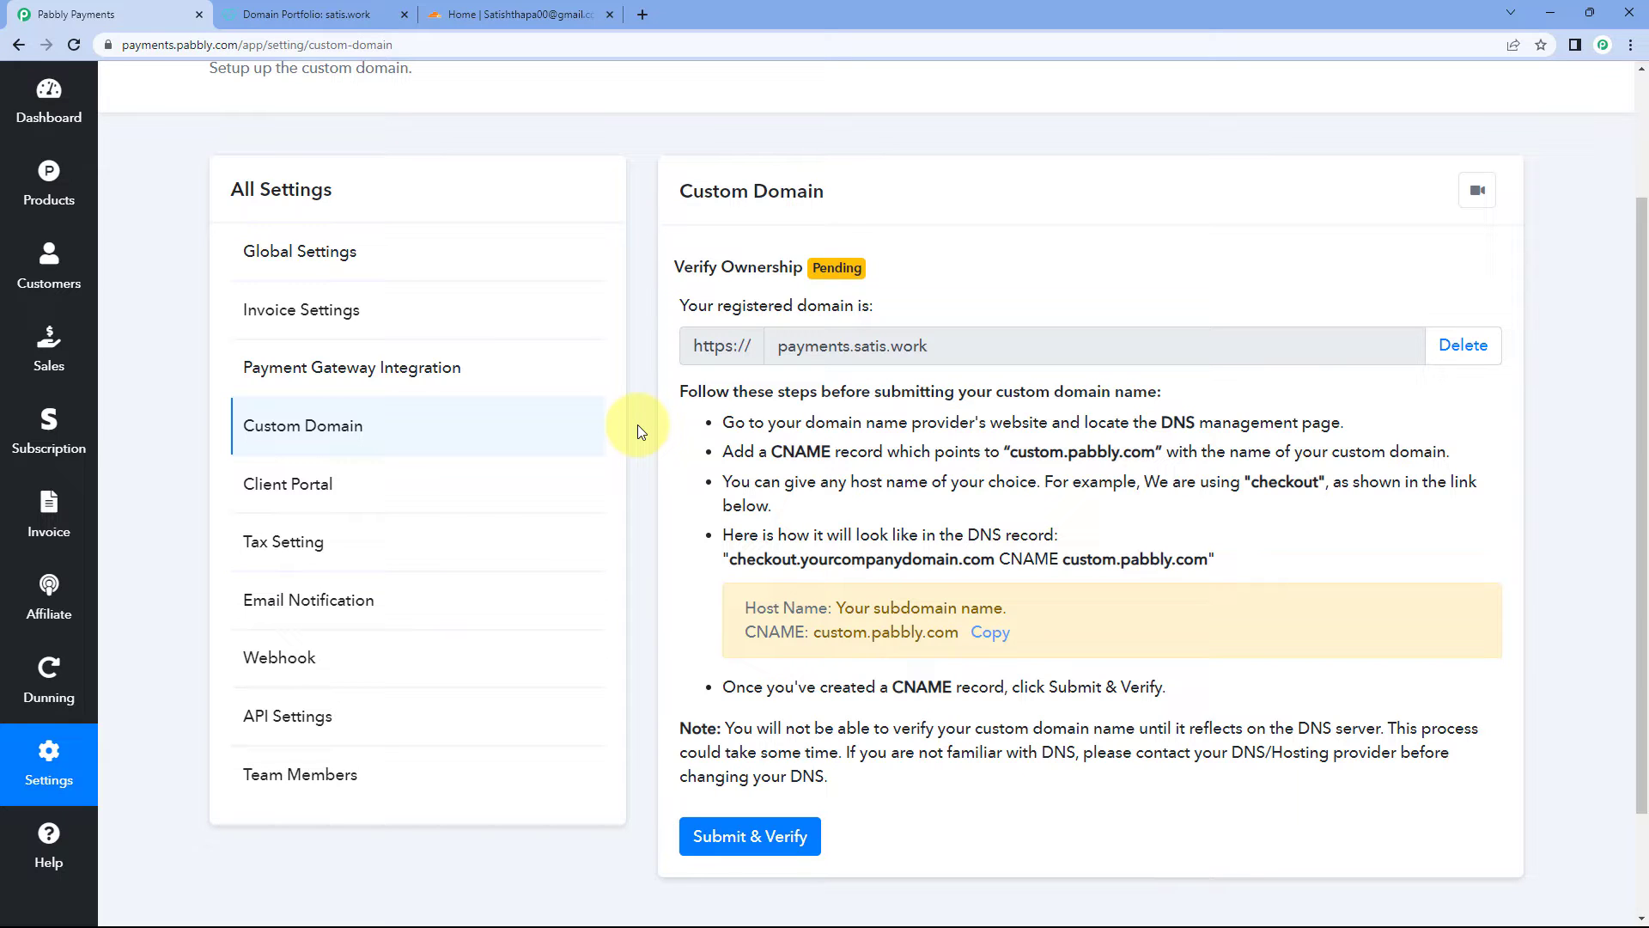
{"action": "left_click", "coordinate": [306, 14]}
{"action": "left_click", "coordinate": [528, 310]}
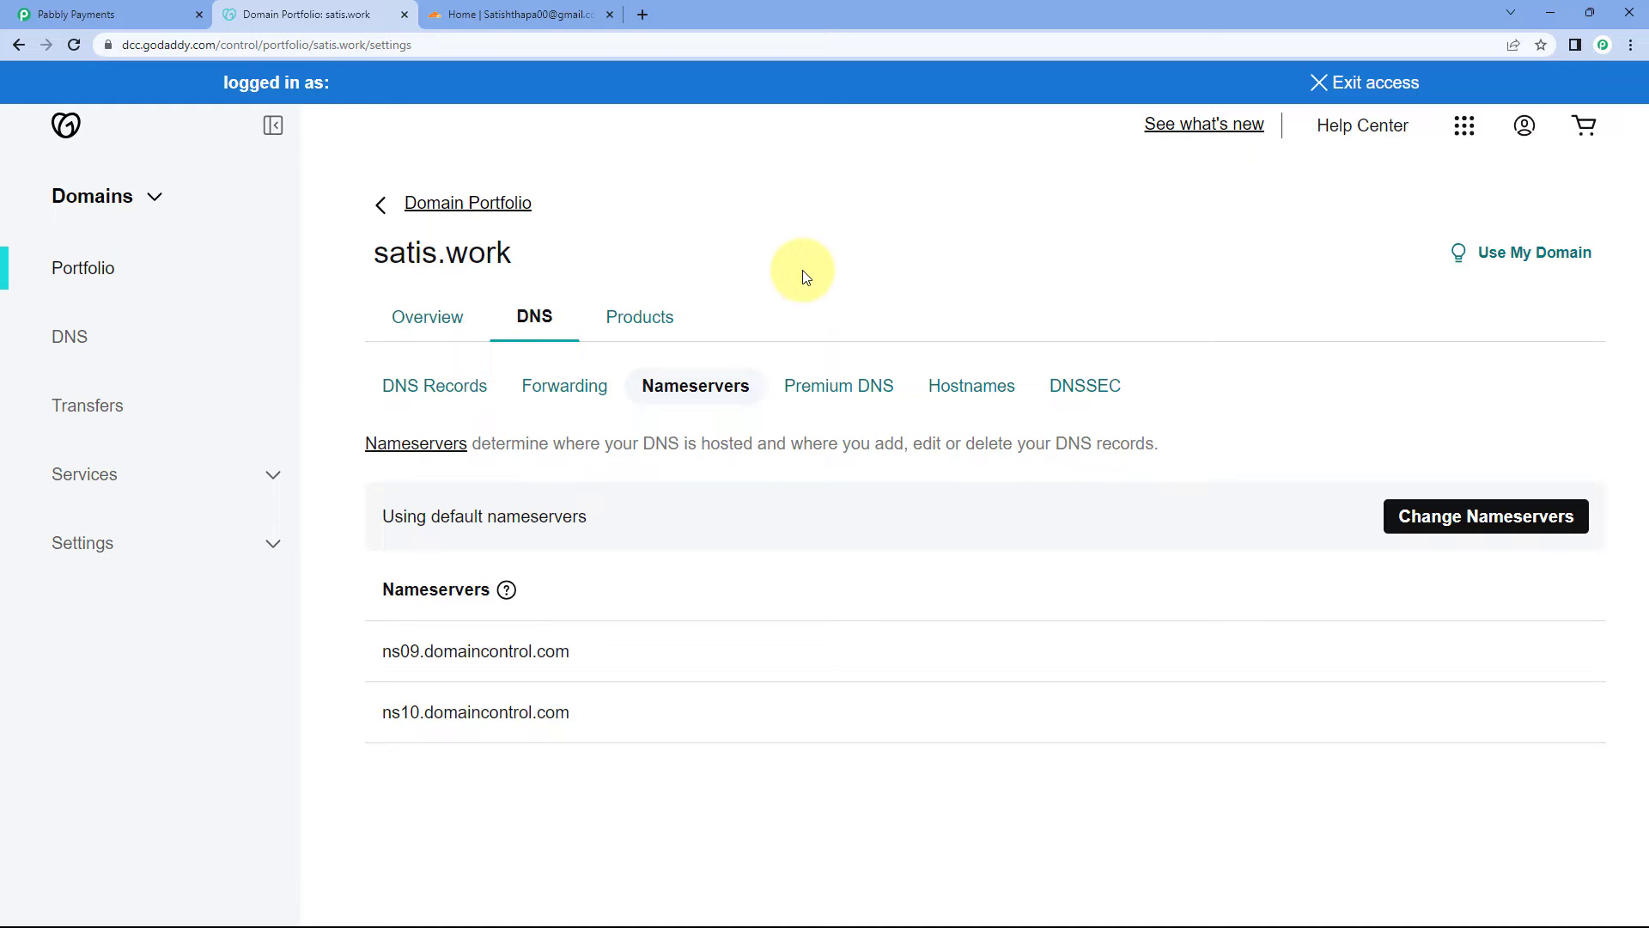
{"action": "left_click", "coordinate": [1436, 520]}
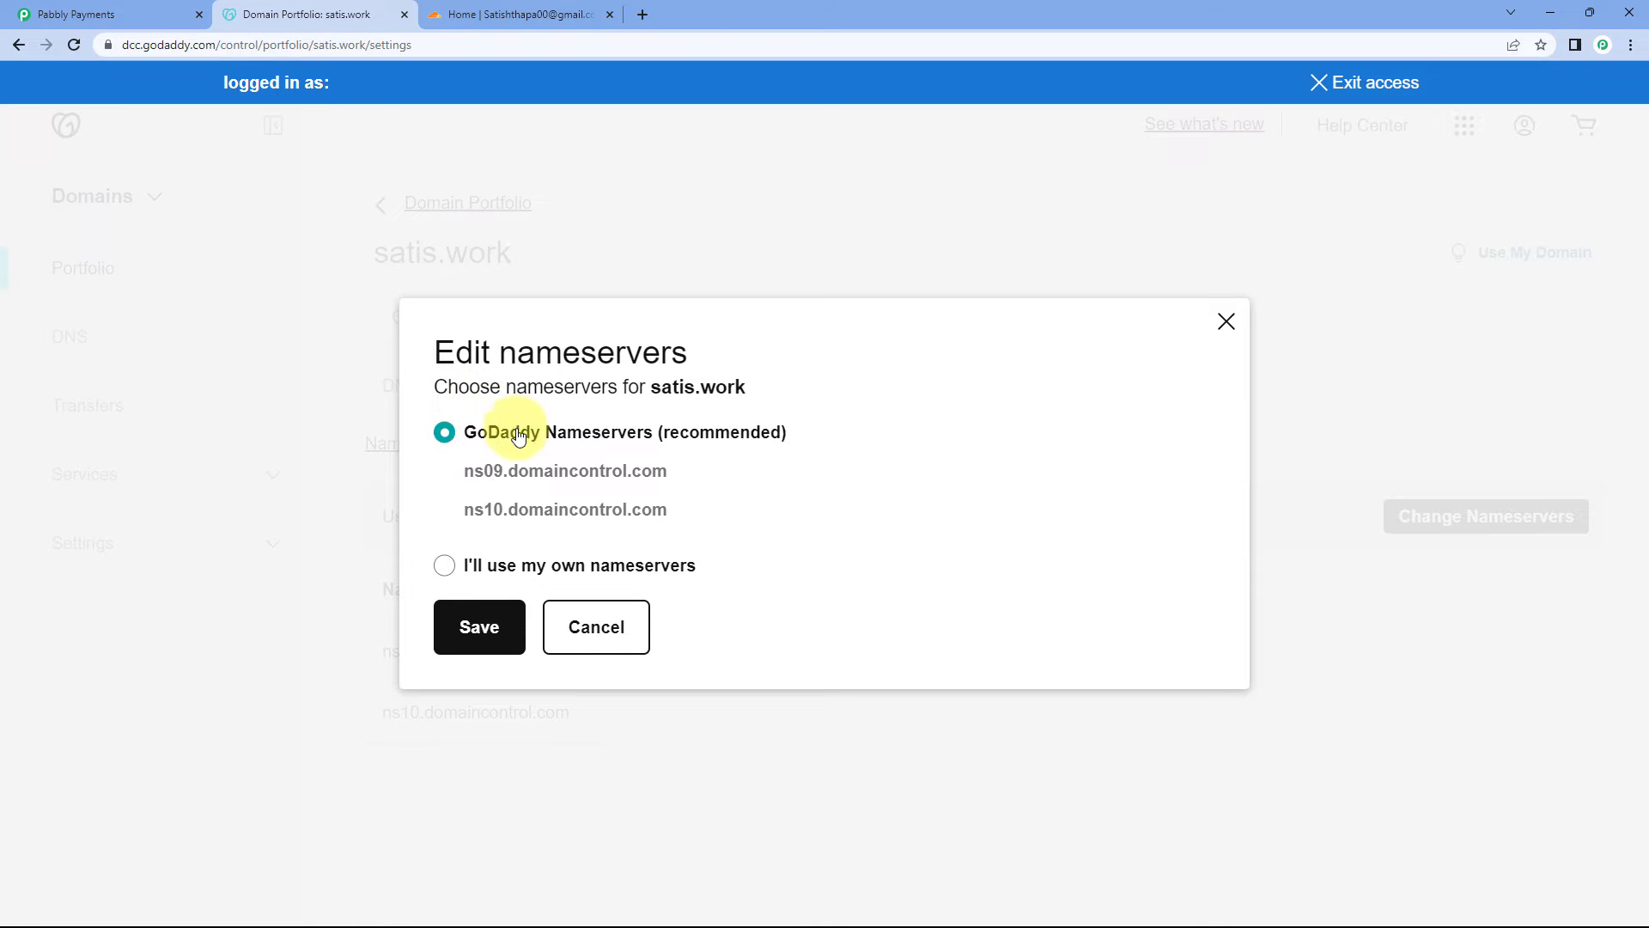
{"action": "left_click", "coordinate": [444, 566]}
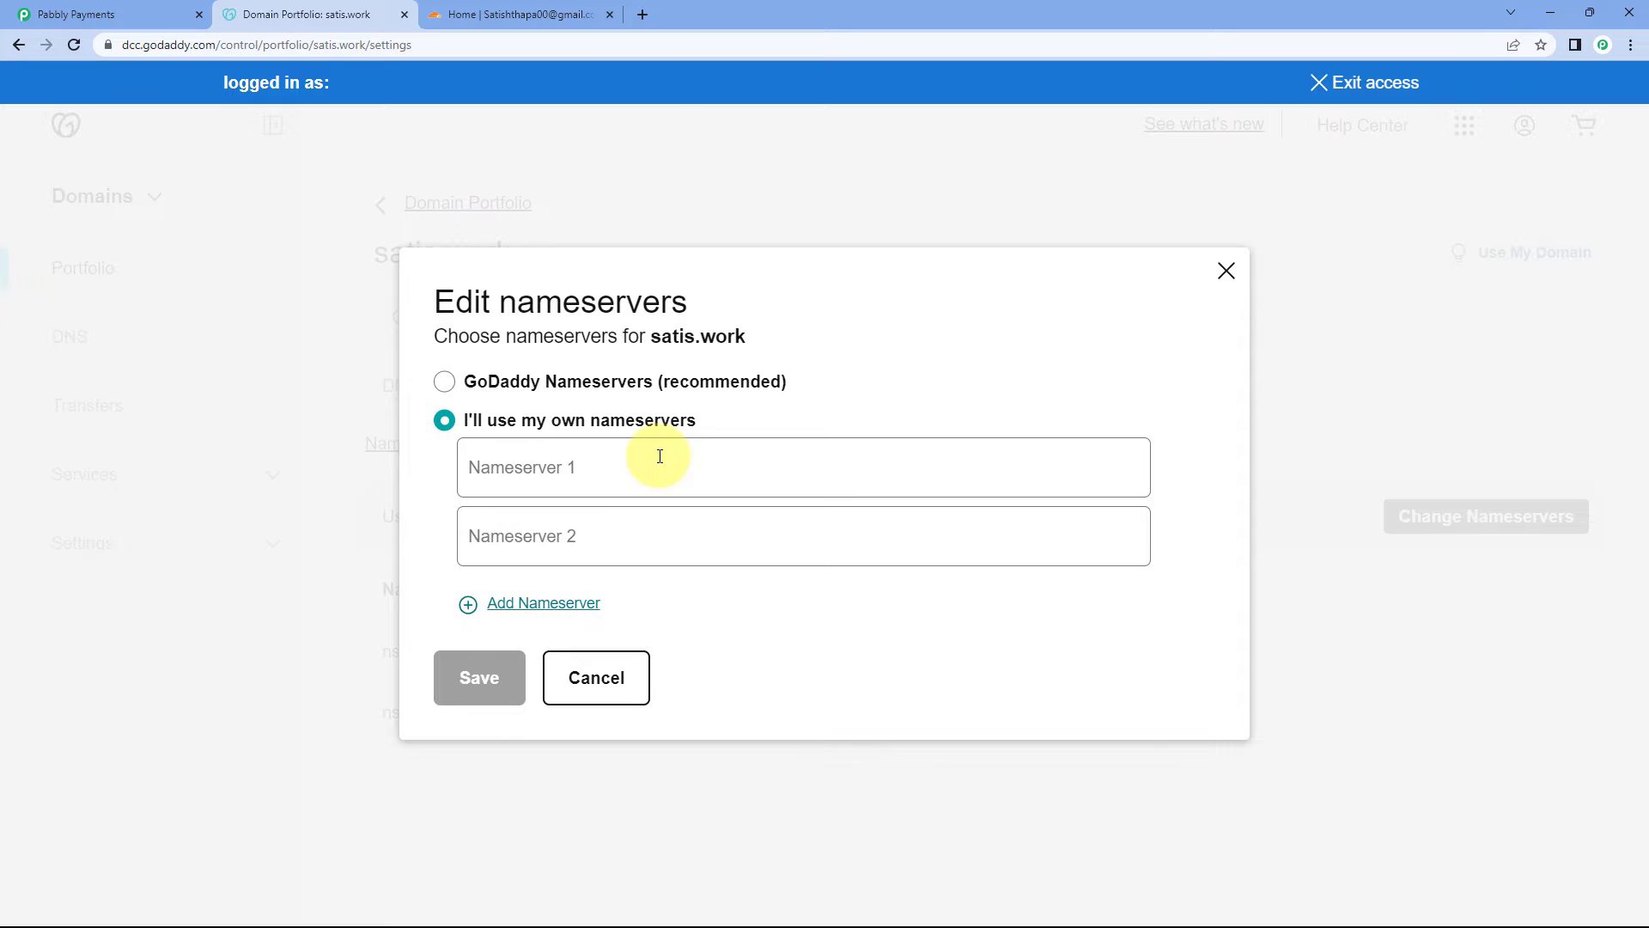
Switch to Cloudflare and add satis.work as a new website.
{"action": "left_click", "coordinate": [538, 9]}
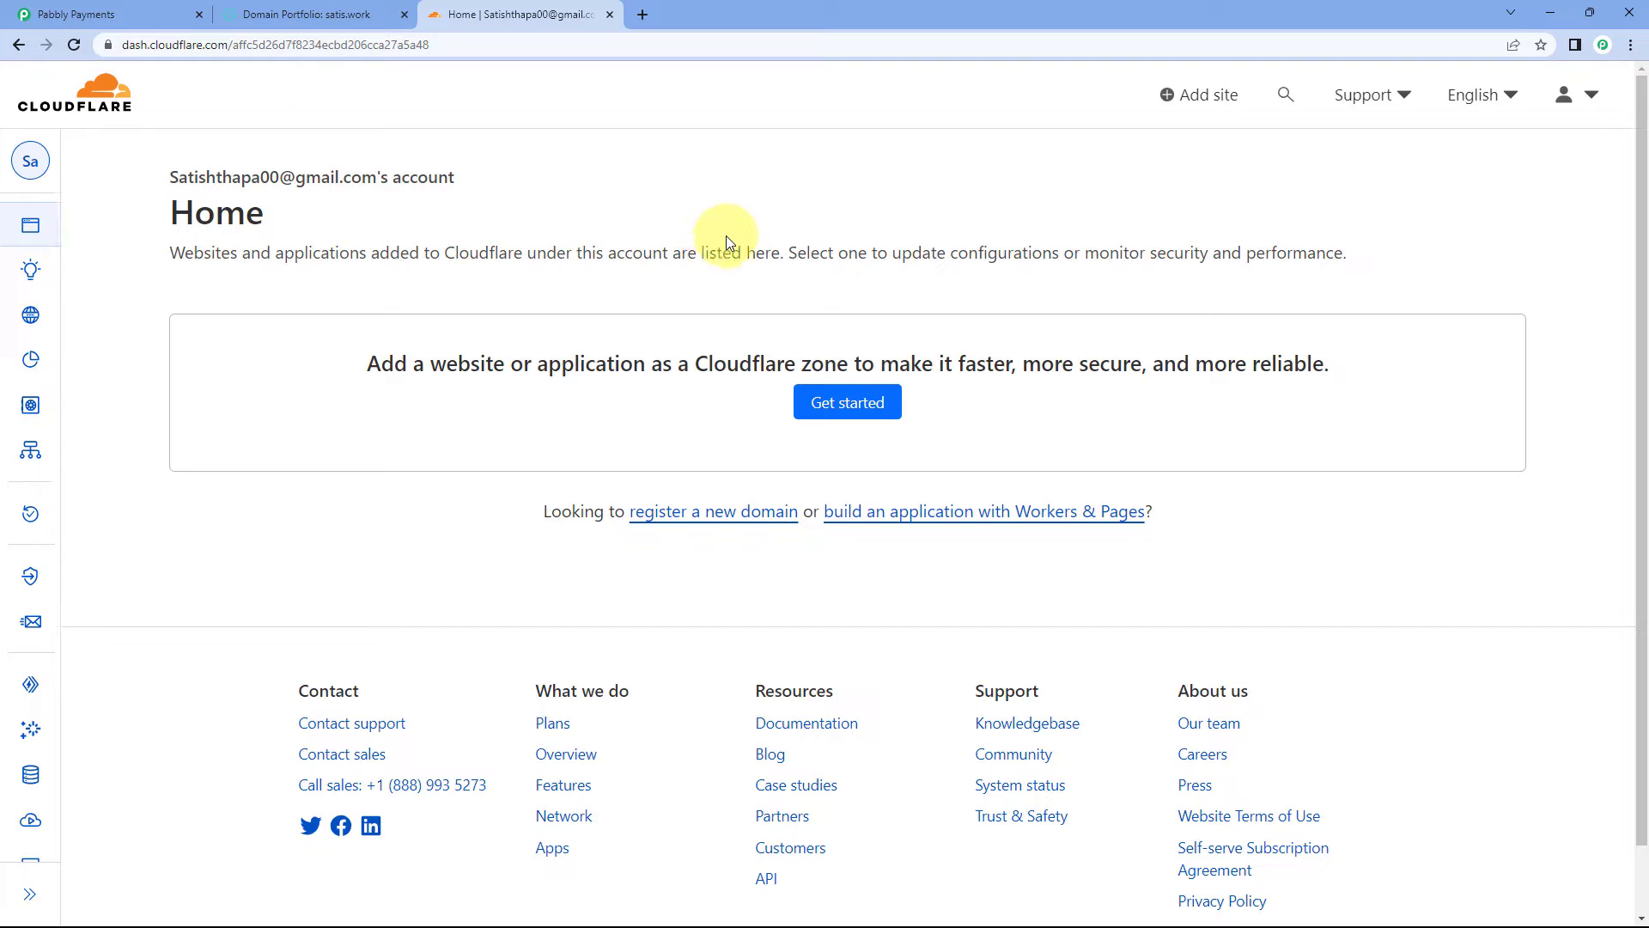
{"action": "left_click", "coordinate": [846, 411]}
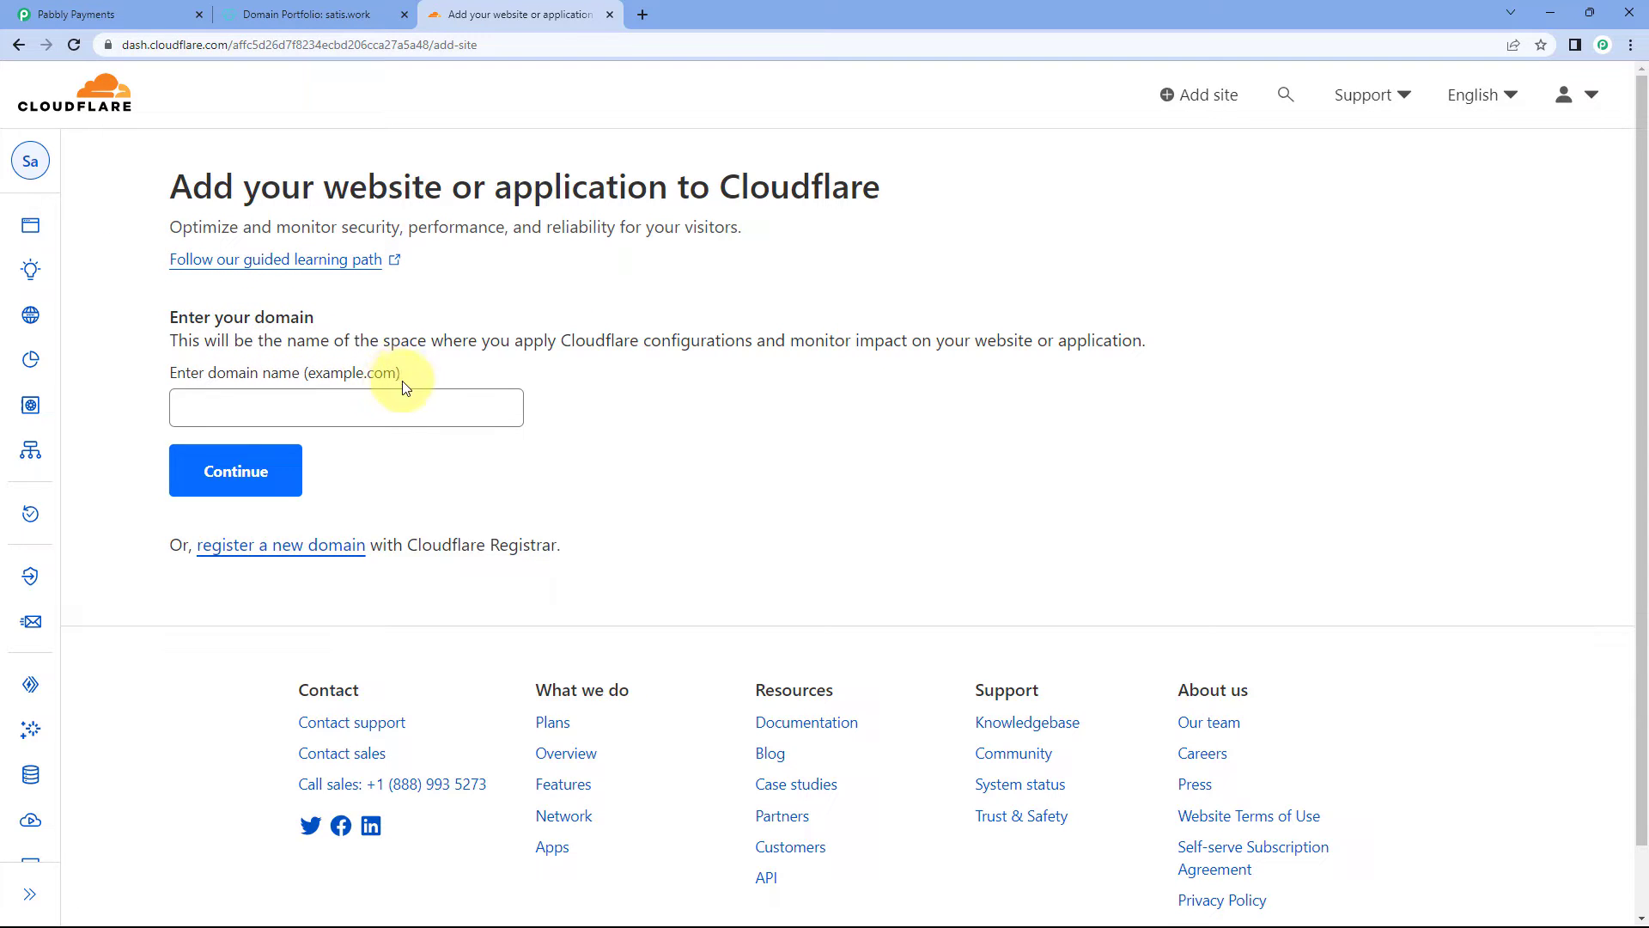
{"action": "left_click", "coordinate": [296, 14]}
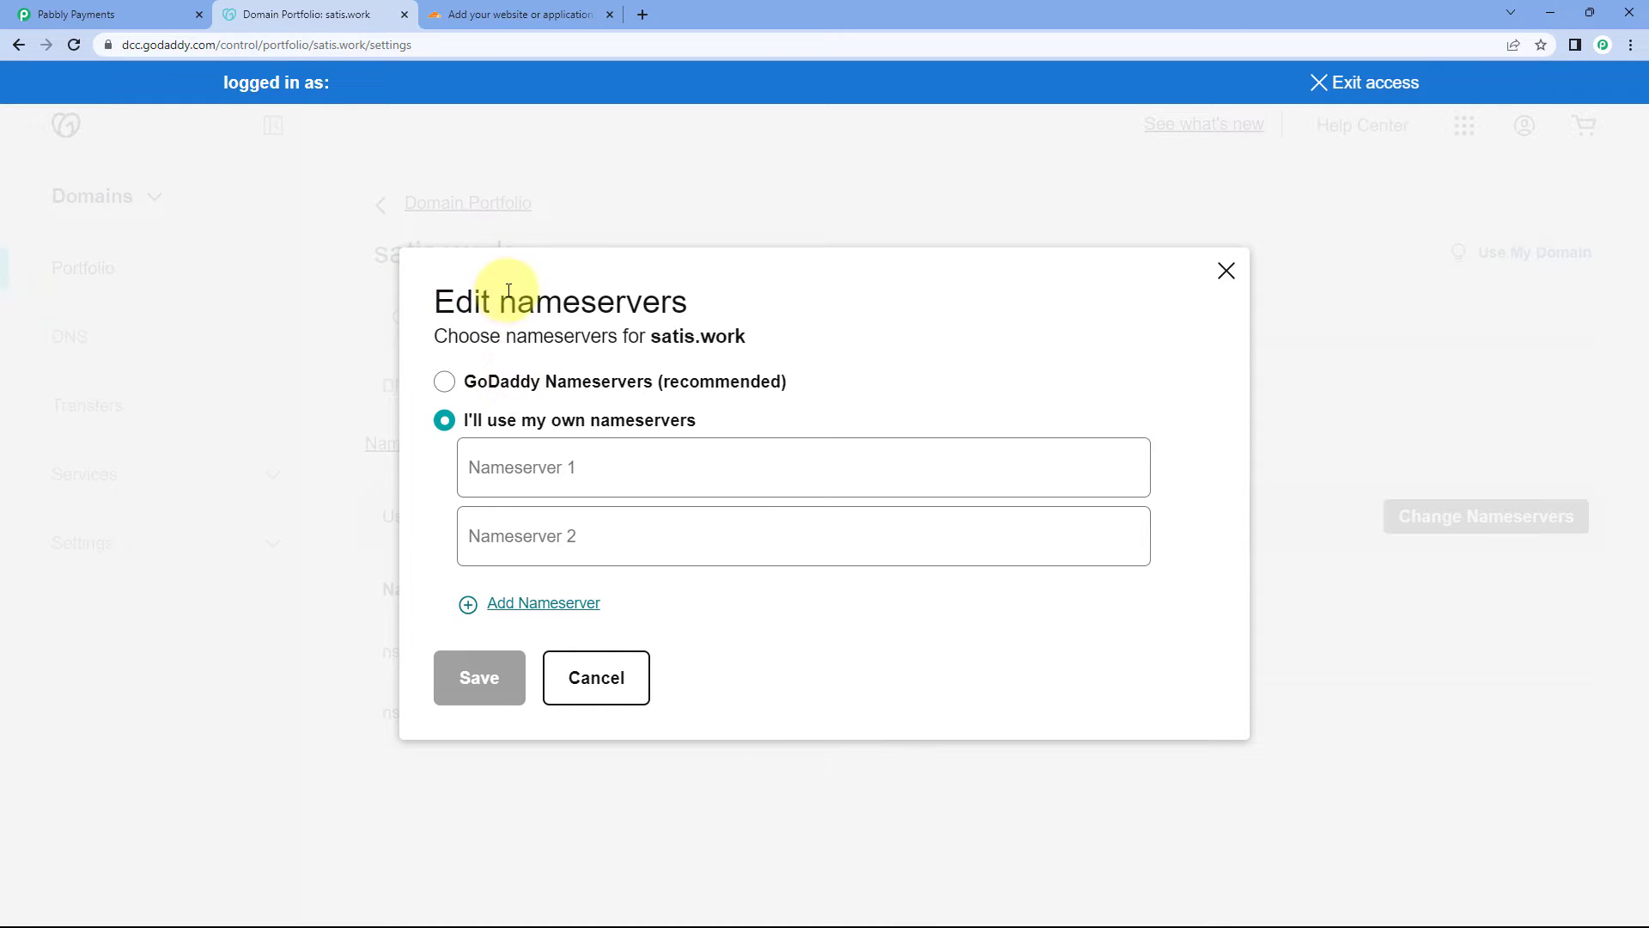
{"action": "left_click", "coordinate": [520, 10]}
{"action": "left_click", "coordinate": [311, 407]}
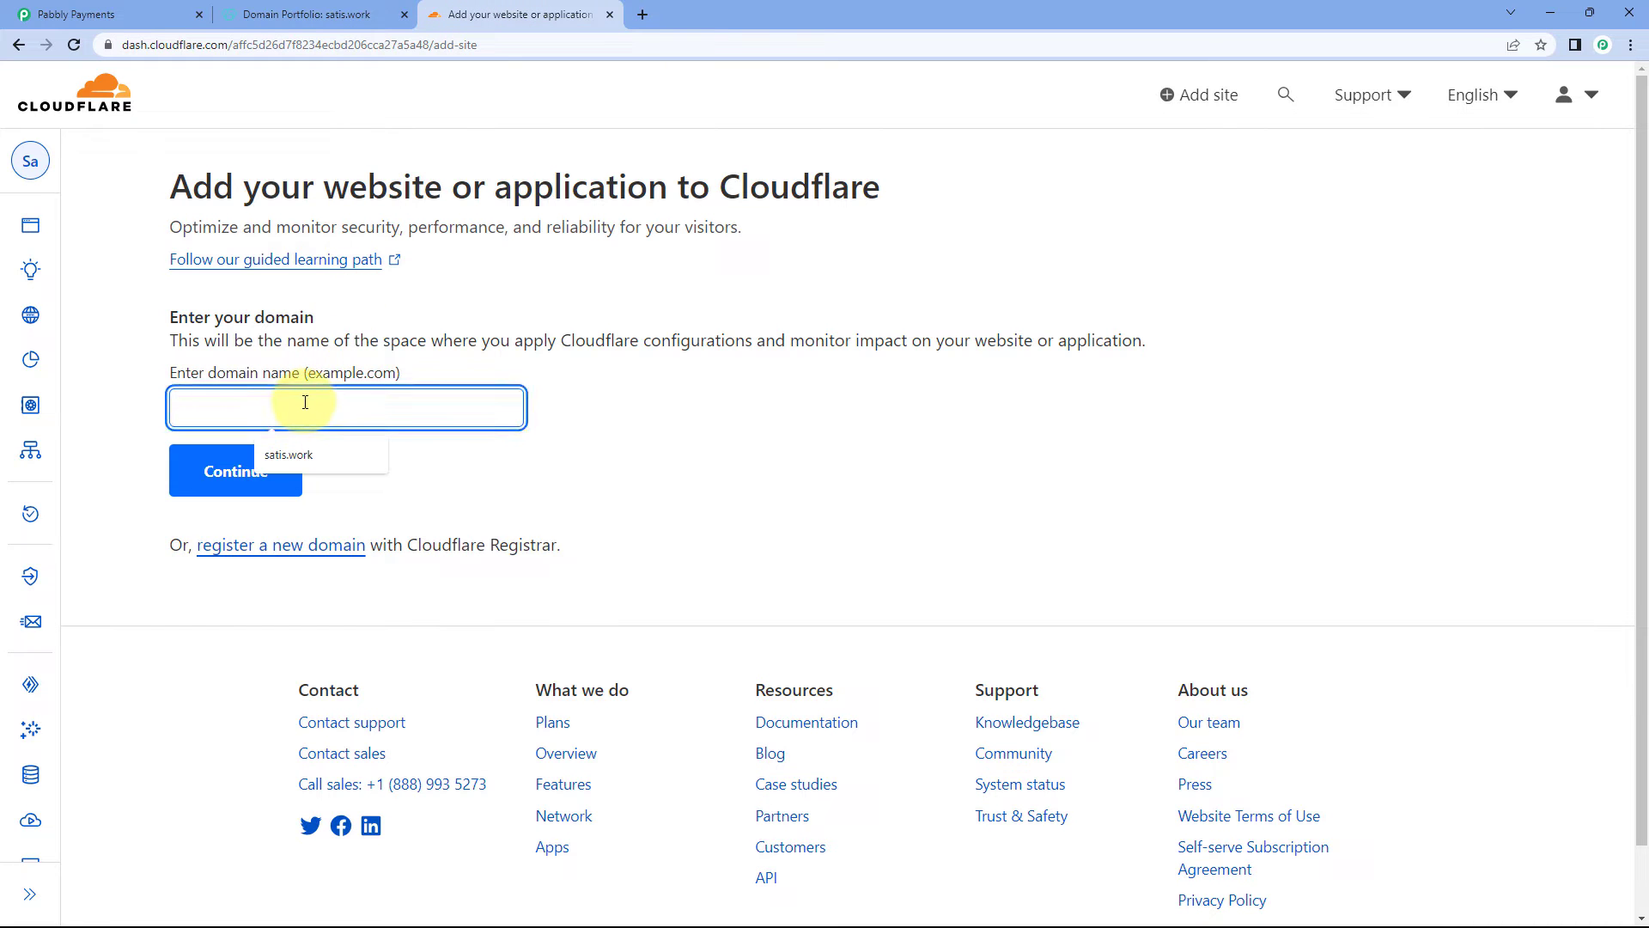
{"action": "left_click", "coordinate": [329, 463]}
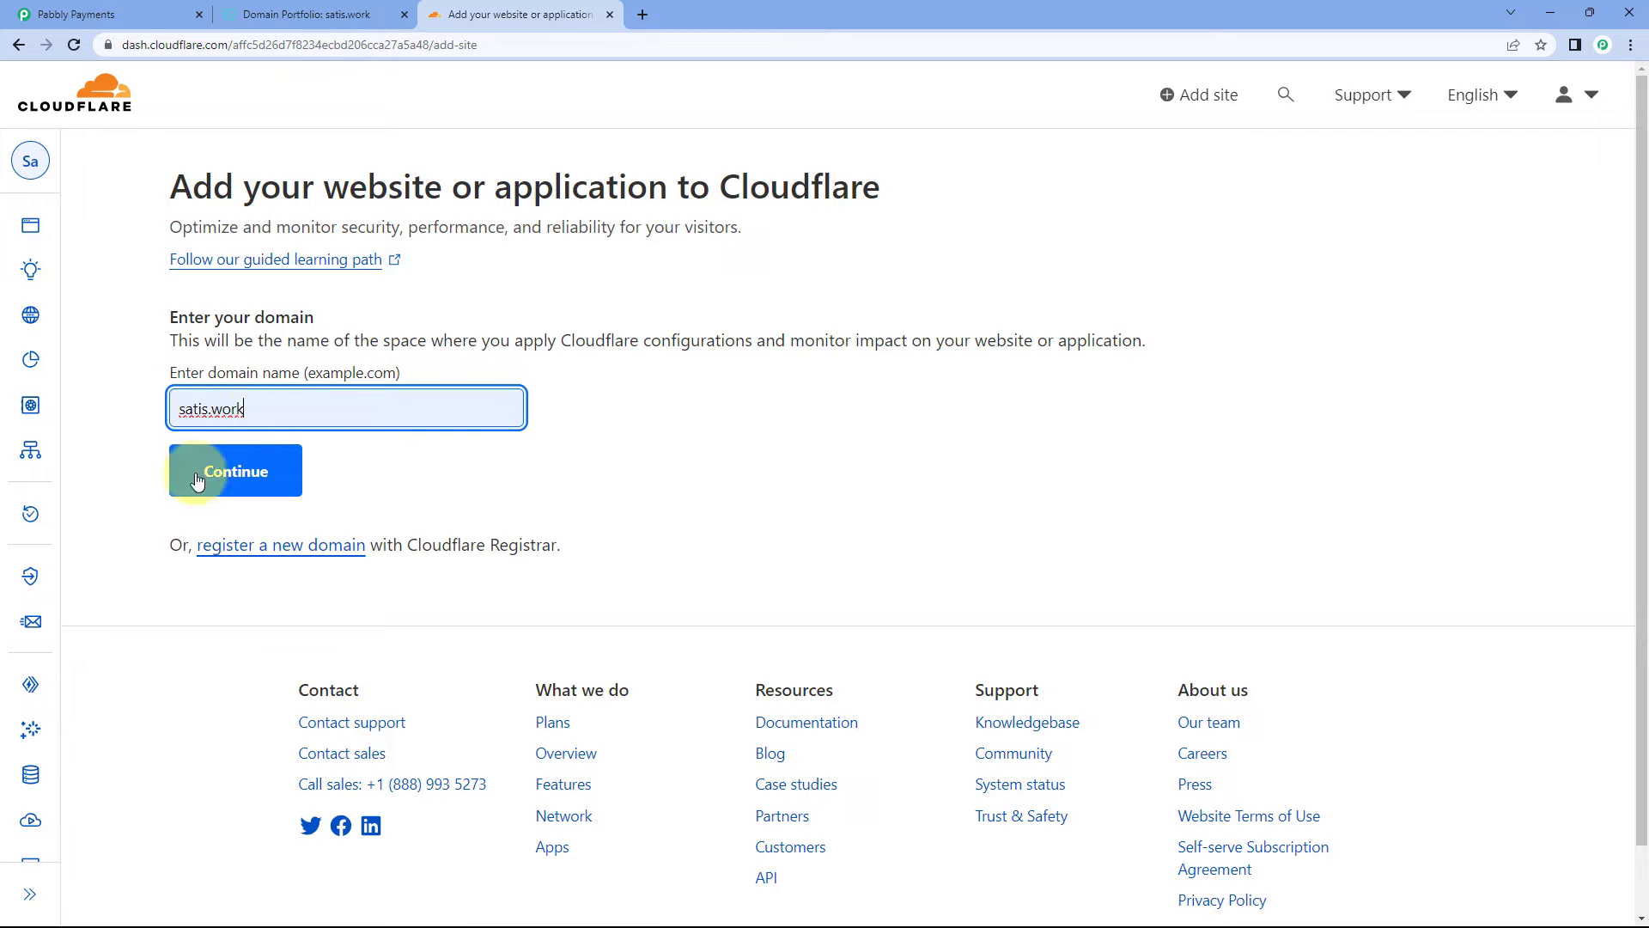
{"action": "left_click", "coordinate": [237, 484]}
{"action": "left_click", "coordinate": [236, 484]}
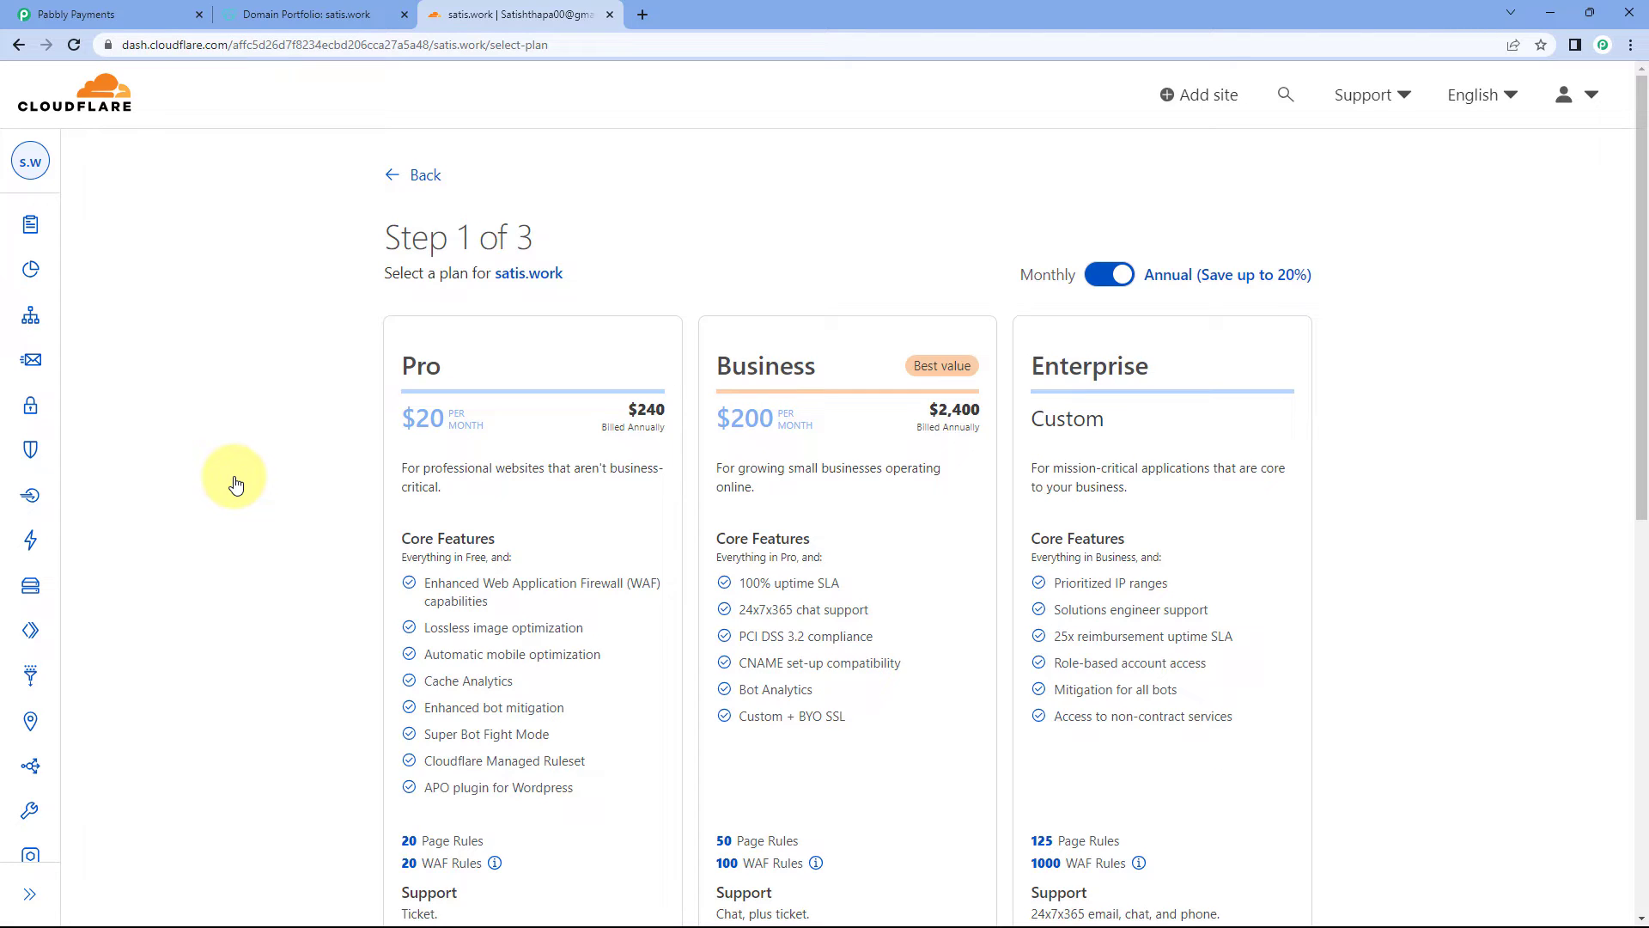
Select the Free plan for satis.work and continue to the DNS record review.
{"action": "scroll", "coordinate": [297, 409], "scroll_direction": "down", "scroll_amount": 3}
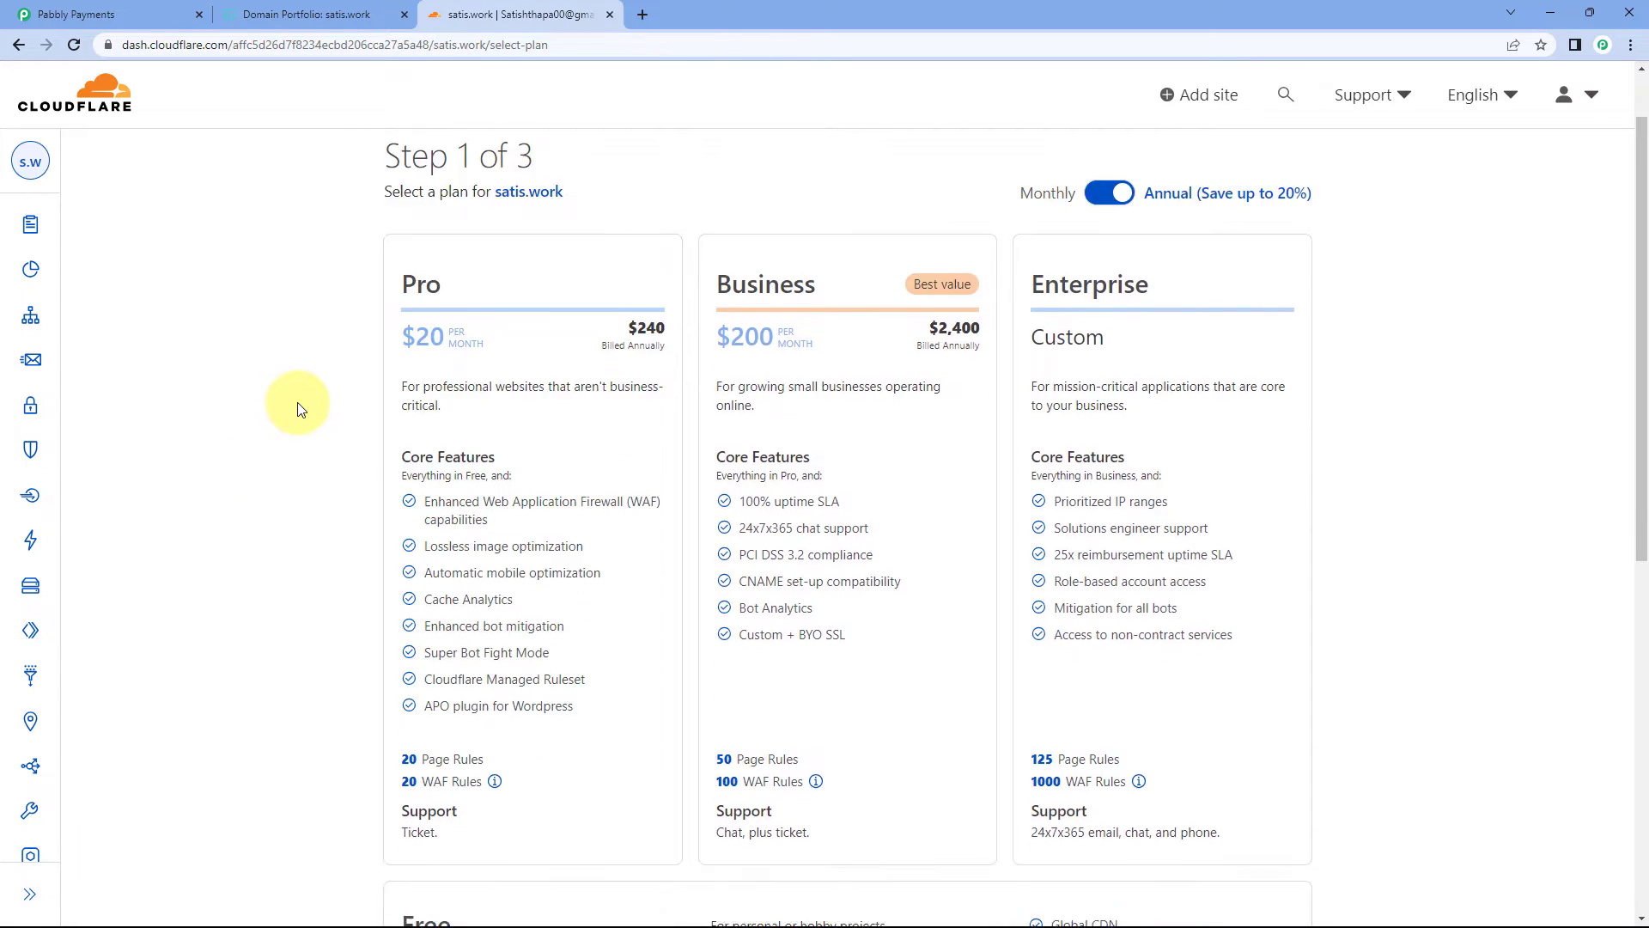
{"action": "scroll", "coordinate": [297, 409], "scroll_direction": "up", "scroll_amount": 1}
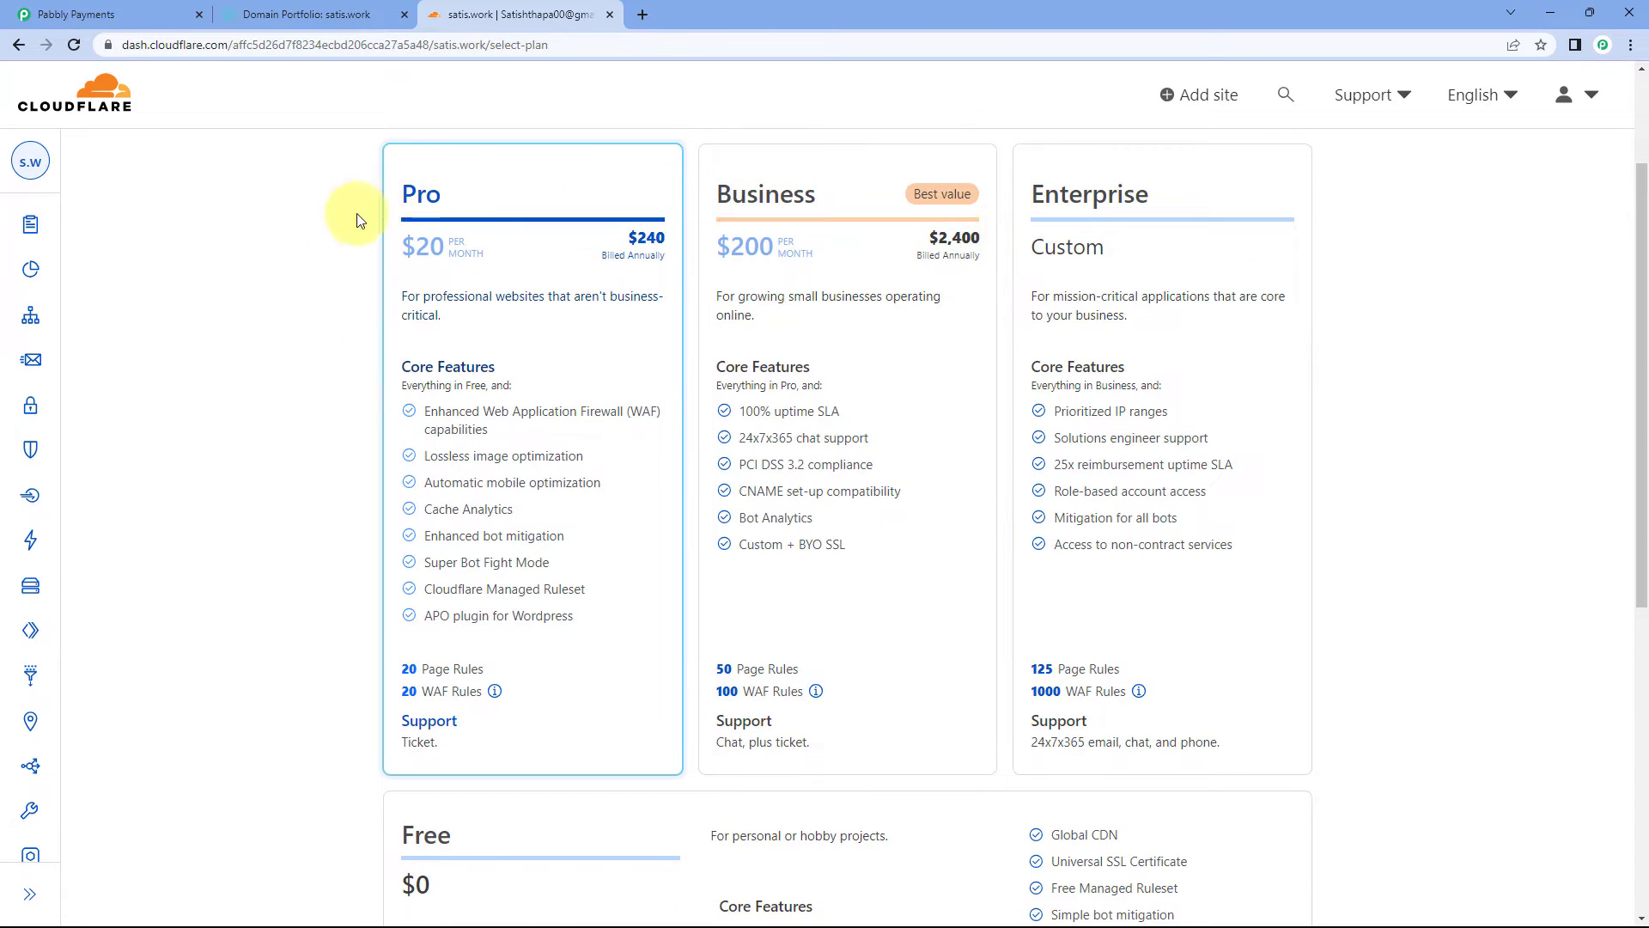
{"action": "scroll", "coordinate": [337, 292], "scroll_direction": "down", "scroll_amount": 3}
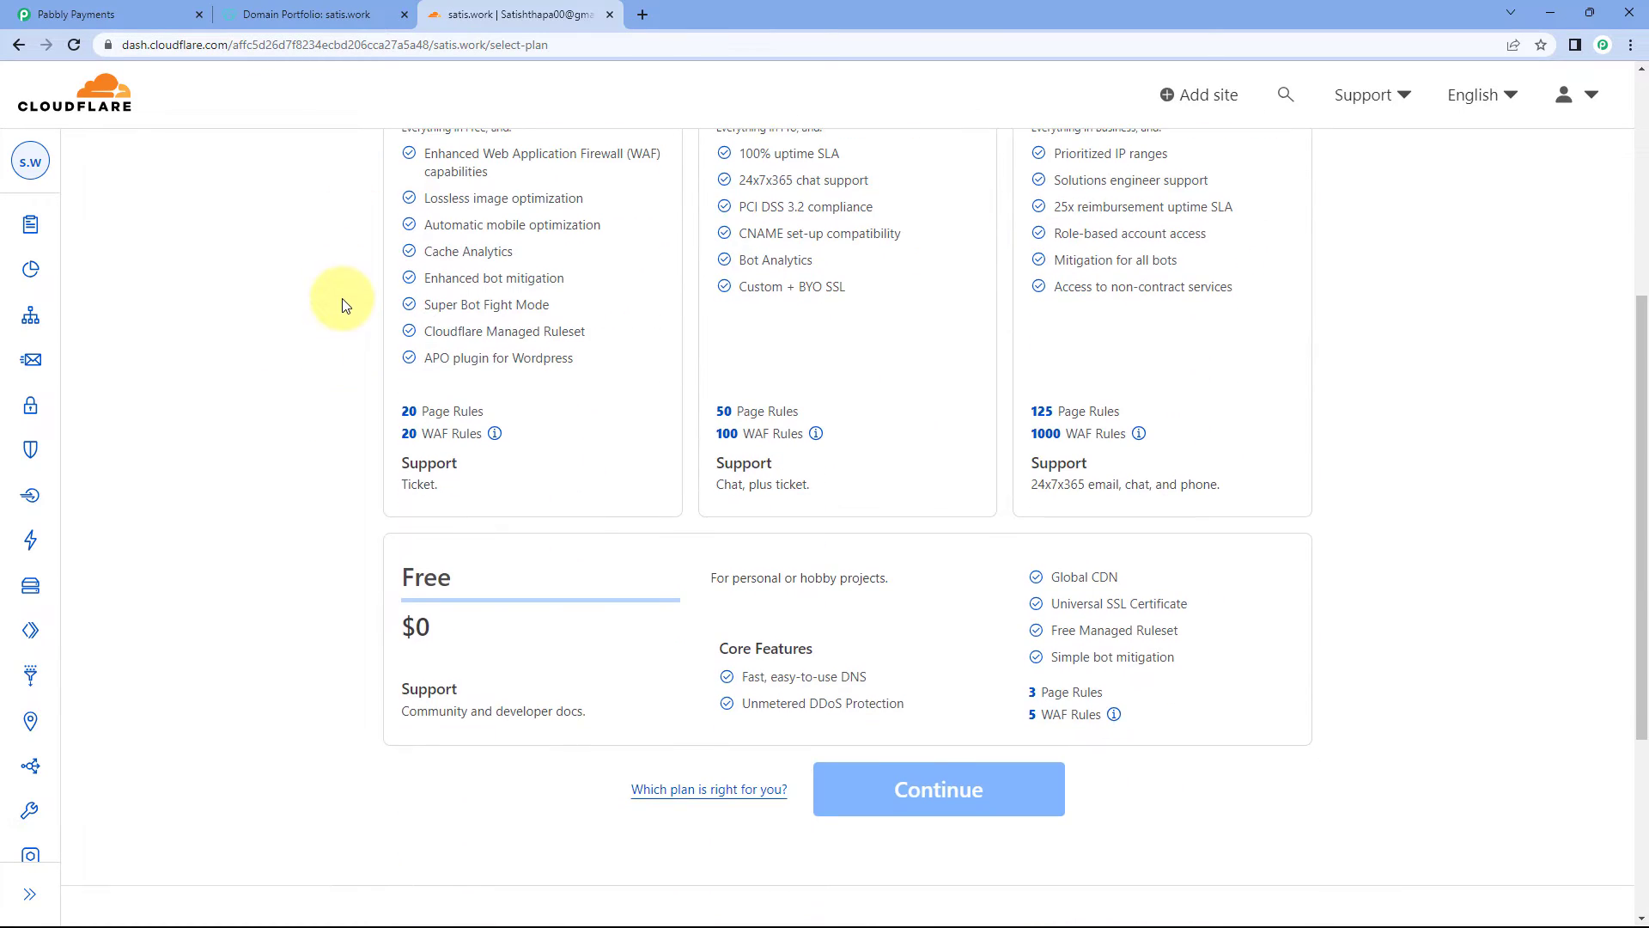
{"action": "left_click", "coordinate": [847, 615]}
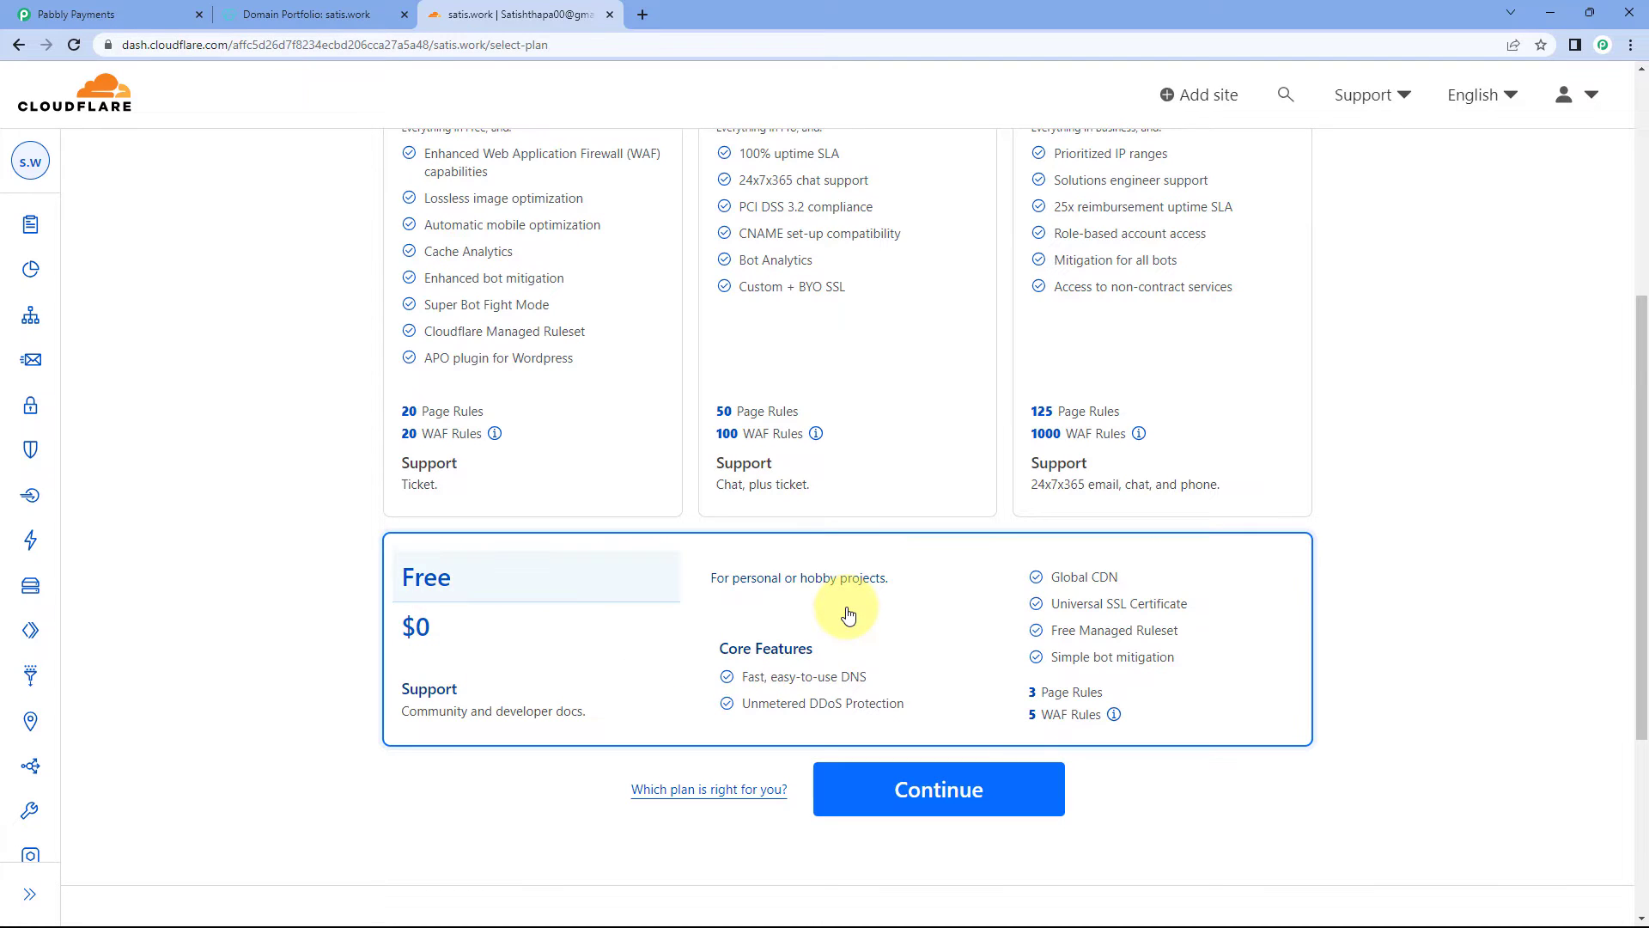
{"action": "left_click", "coordinate": [926, 789]}
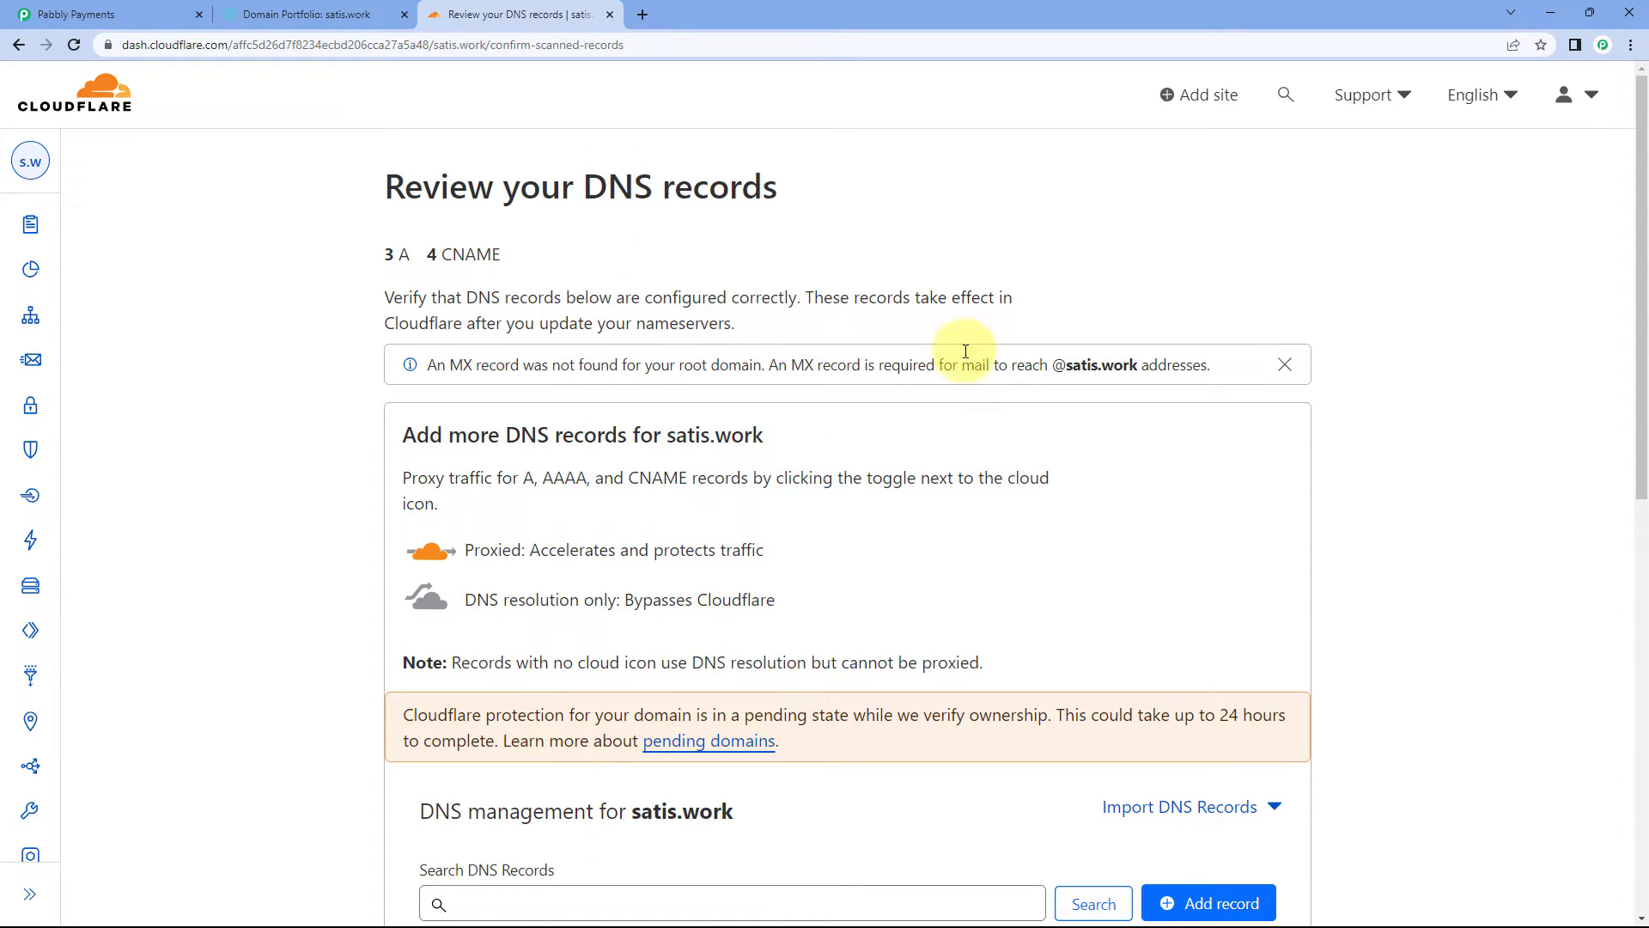
Review the scanned DNS records of satis.work and check the required CNAME target in the custom domain instructions in Pabbly.
{"action": "scroll", "coordinate": [842, 421], "scroll_direction": "down", "scroll_amount": 3}
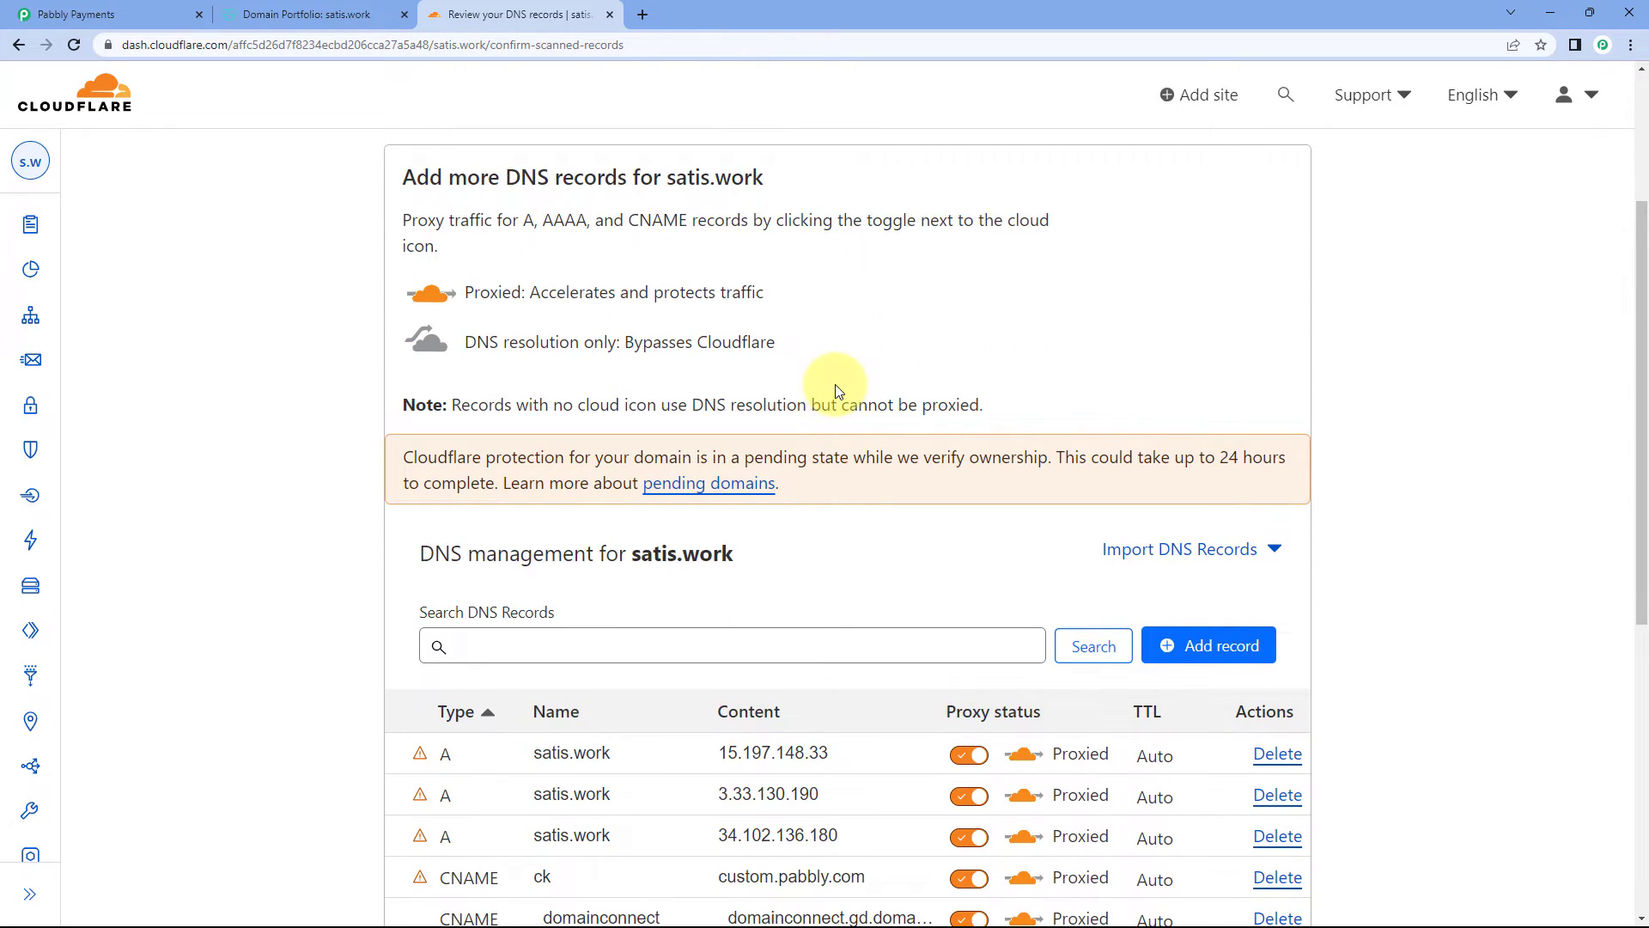
{"action": "scroll", "coordinate": [838, 391], "scroll_direction": "down", "scroll_amount": 2}
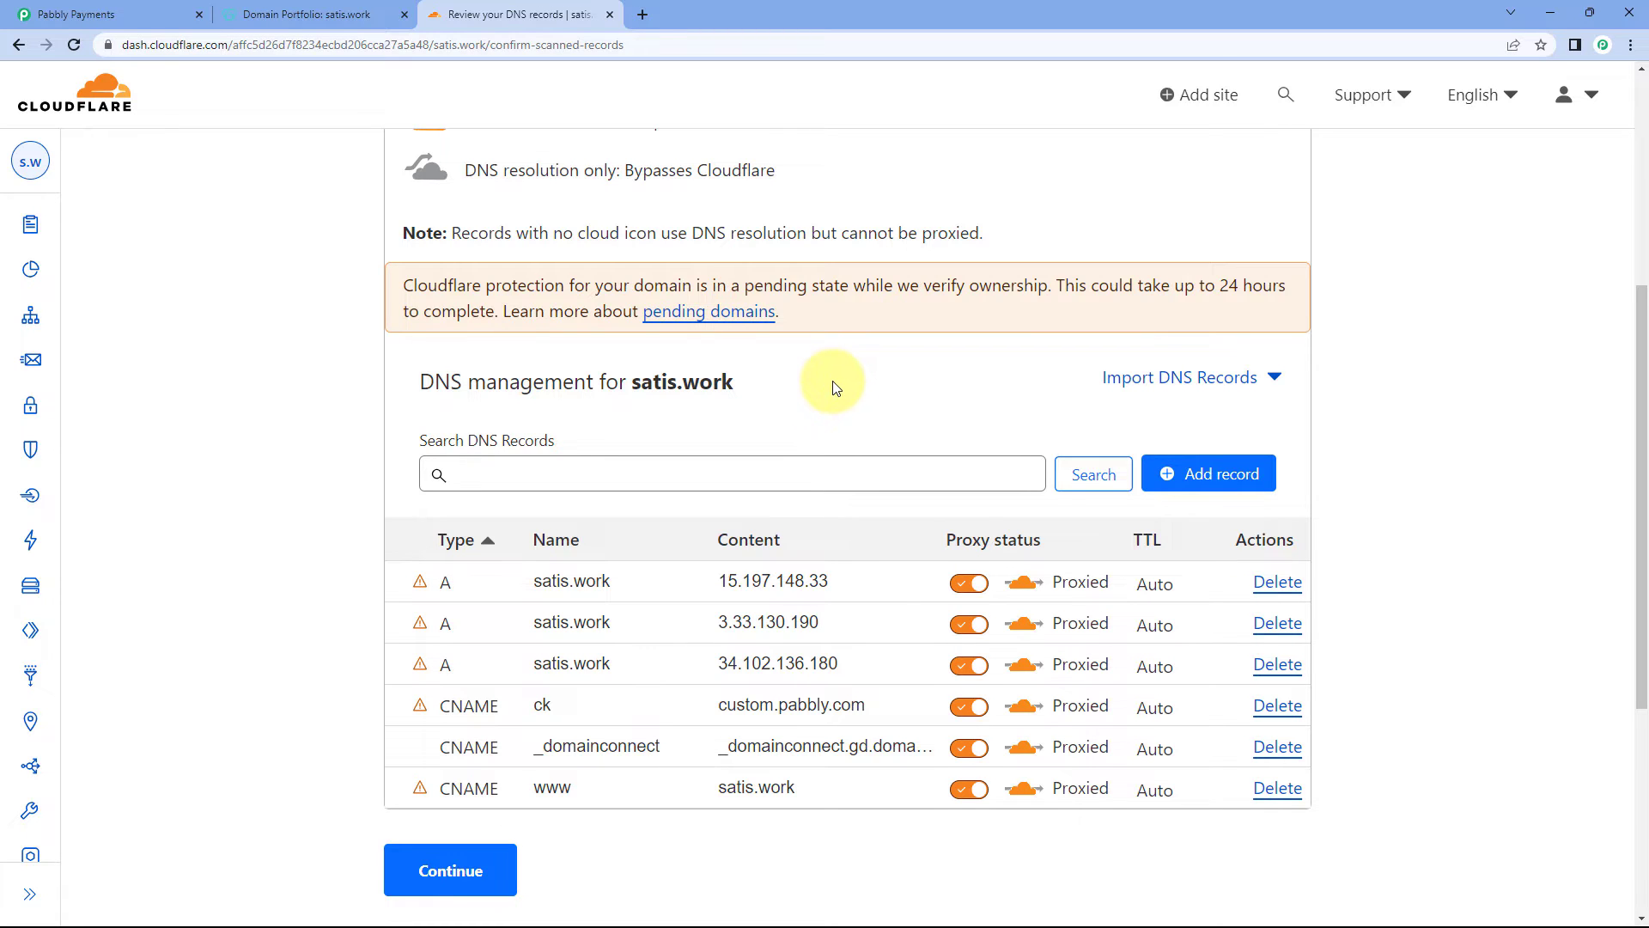
{"action": "scroll", "coordinate": [829, 391], "scroll_direction": "down", "scroll_amount": 2}
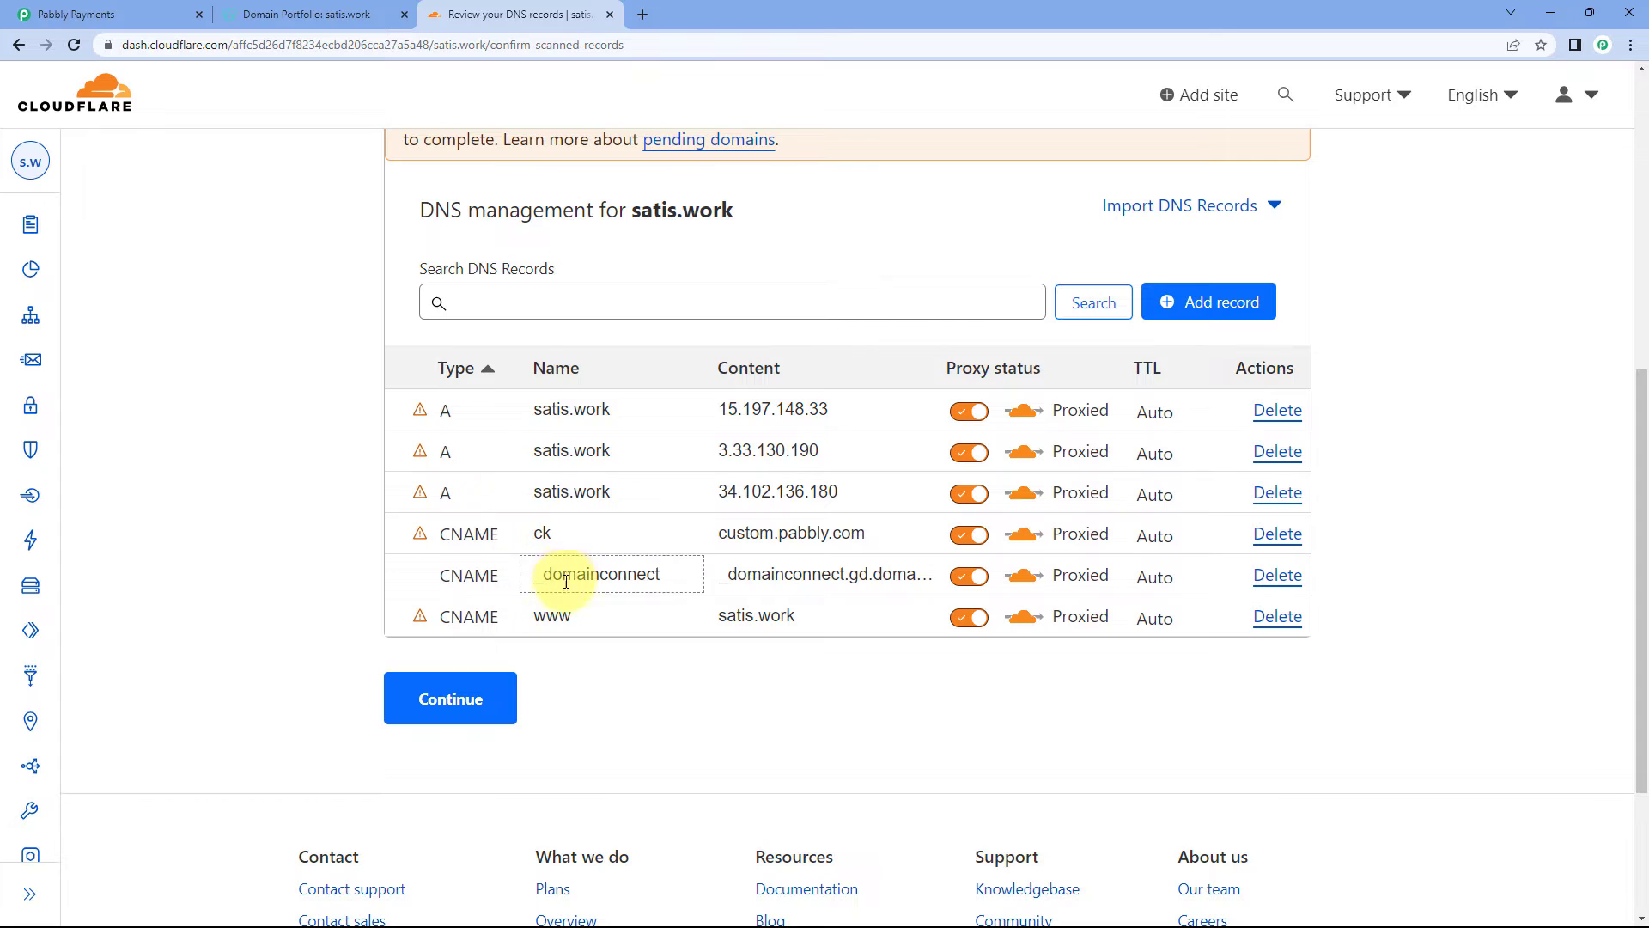
{"action": "scroll", "coordinate": [799, 292], "scroll_direction": "up", "scroll_amount": 1}
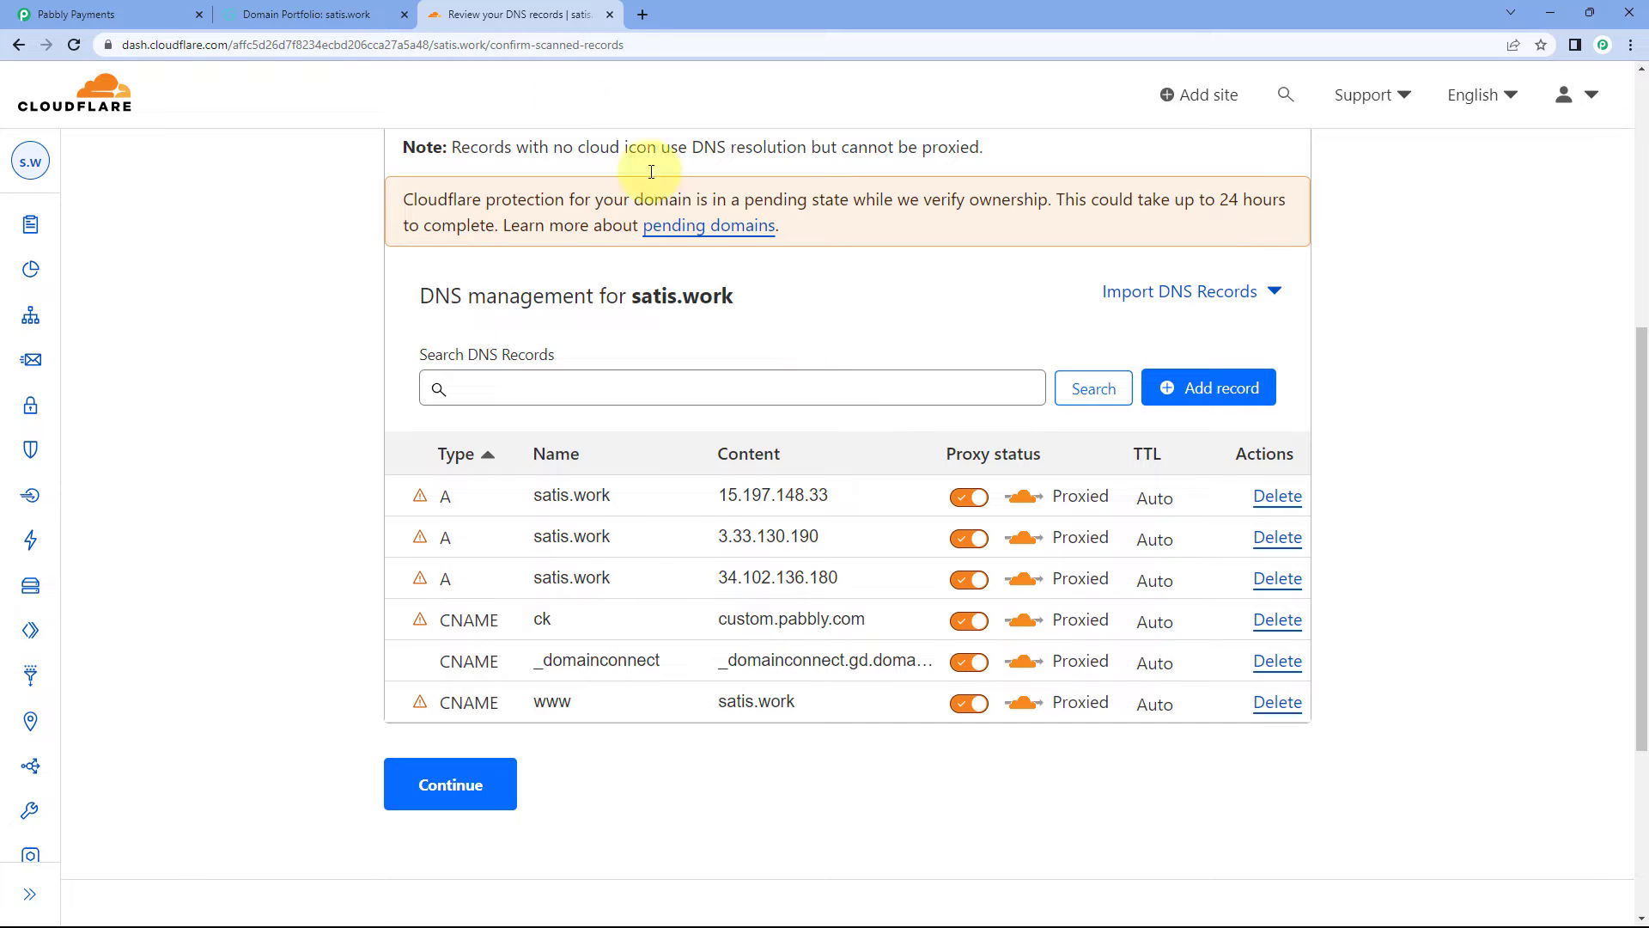
{"action": "left_click", "coordinate": [176, 15]}
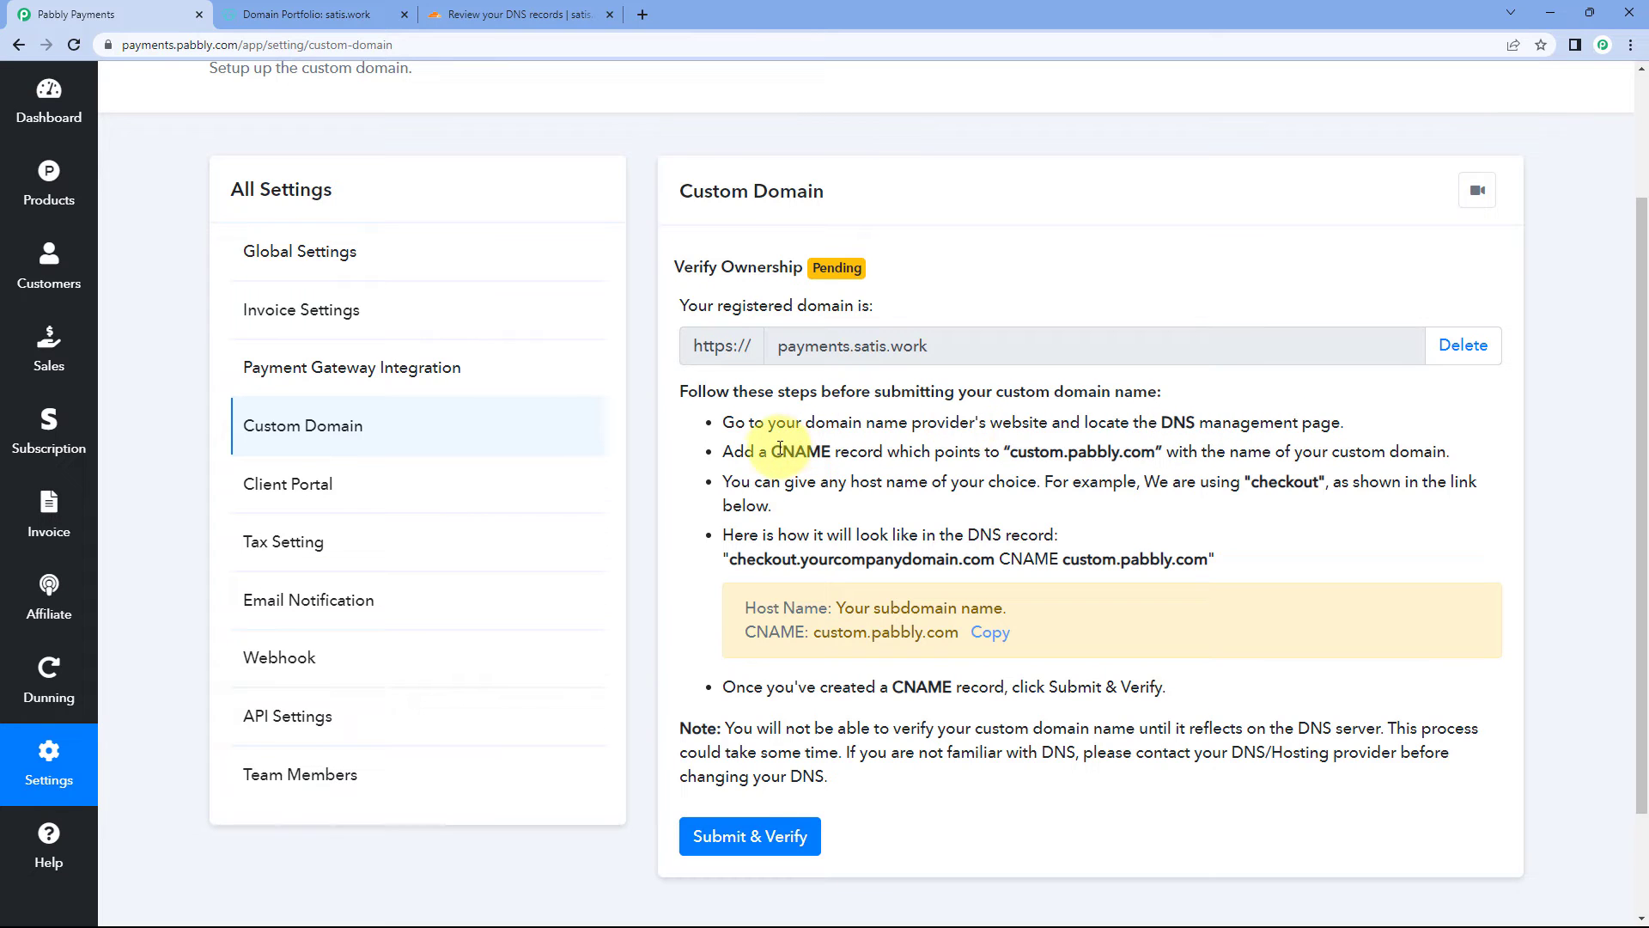
{"action": "left_click_drag", "start_coordinate": [771, 453], "coordinate": [832, 453]}
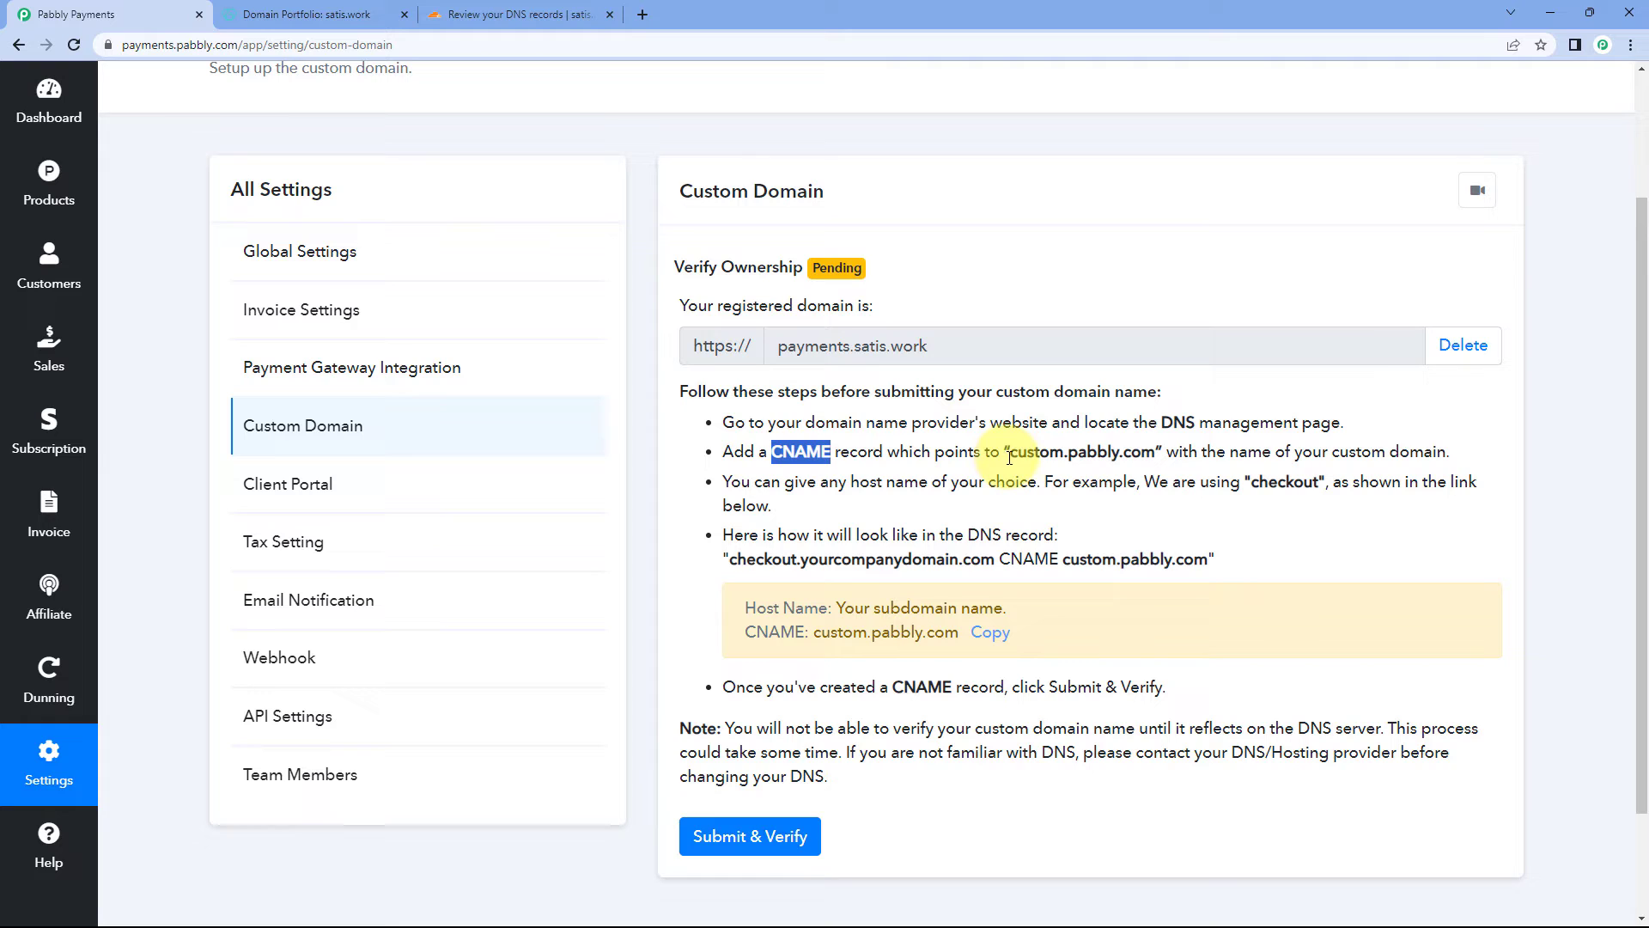
{"action": "left_click_drag", "start_coordinate": [1011, 453], "coordinate": [1159, 453]}
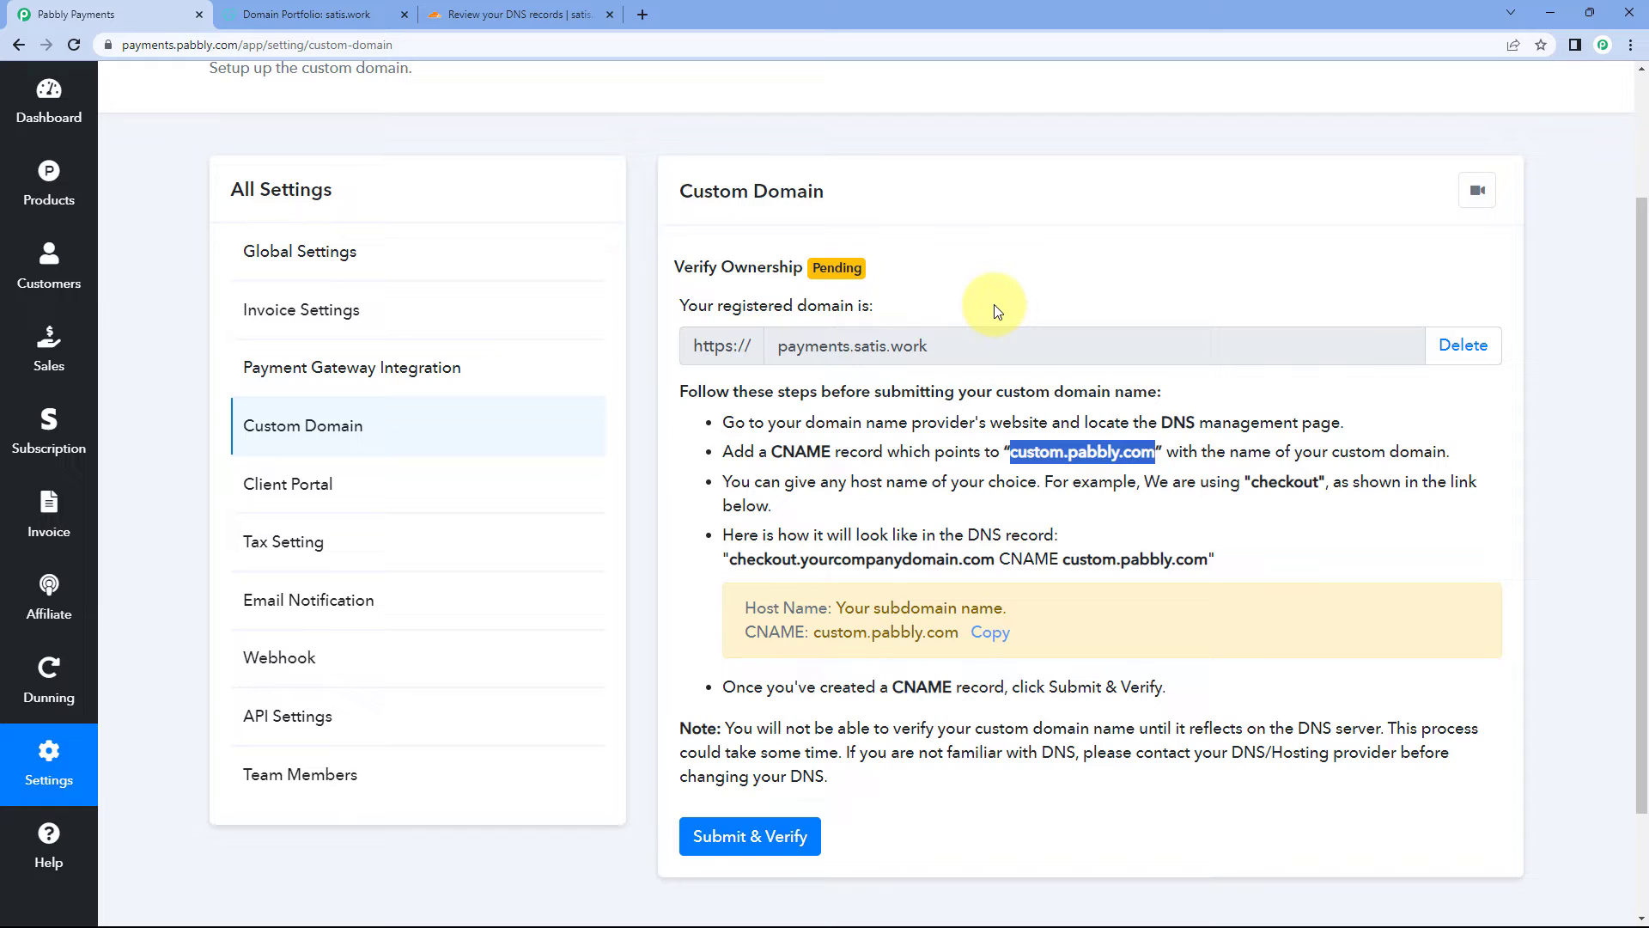
{"action": "left_click", "coordinate": [812, 351]}
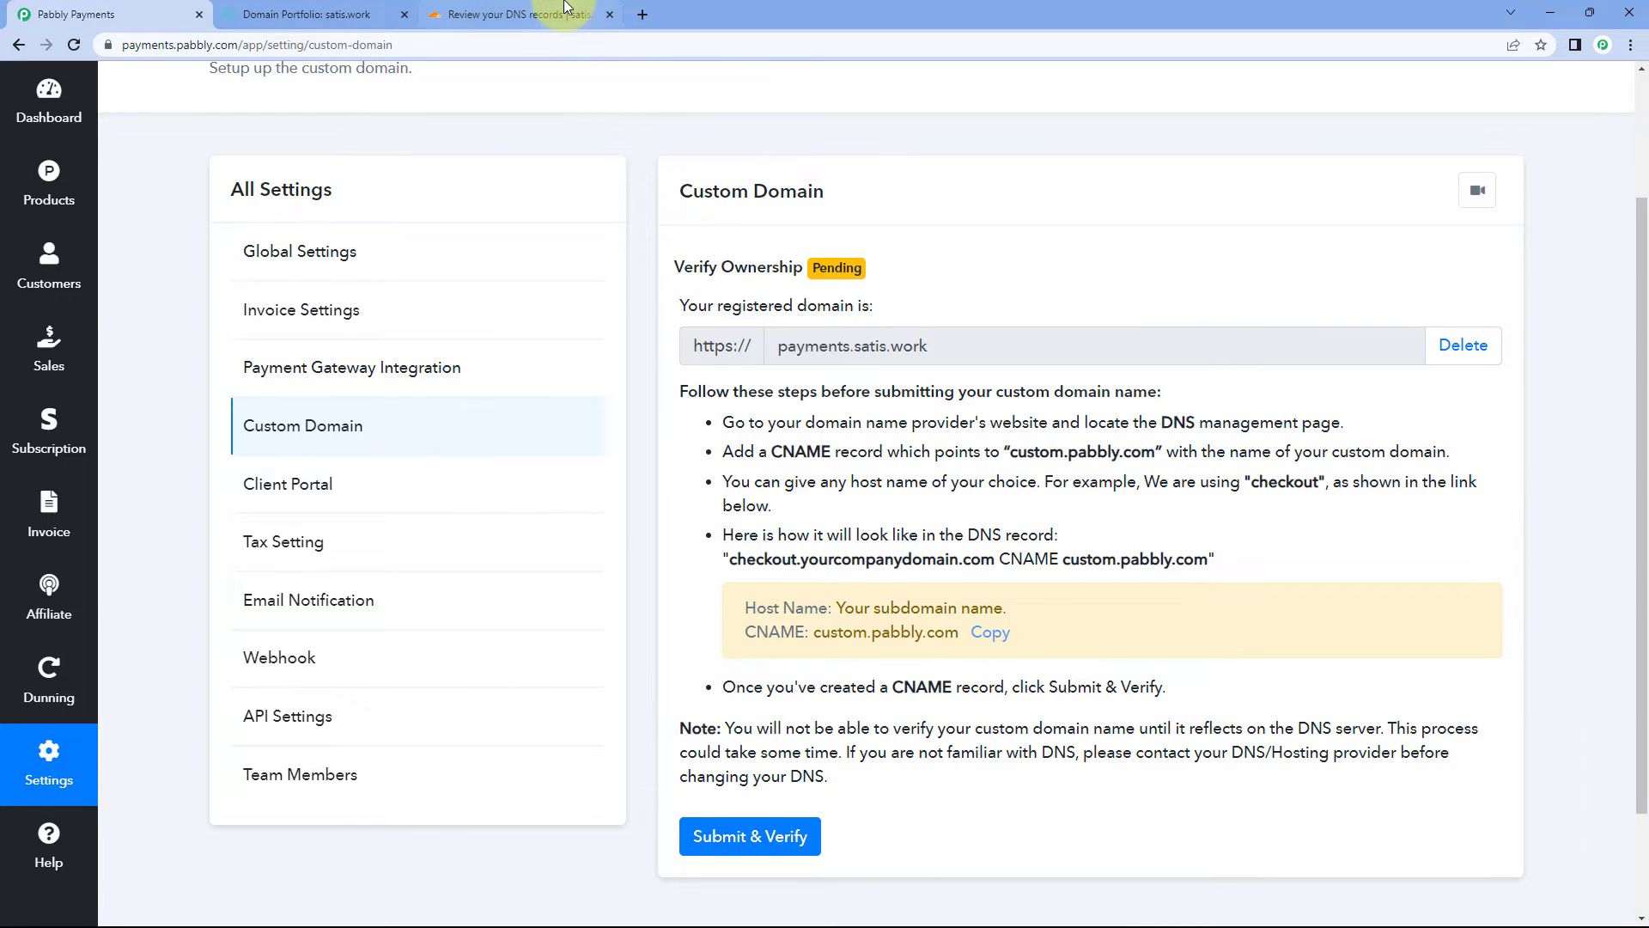
Switch to Cloudflare and start a new CNAME record for satis.work with the name payments.
{"action": "left_click", "coordinate": [515, 15]}
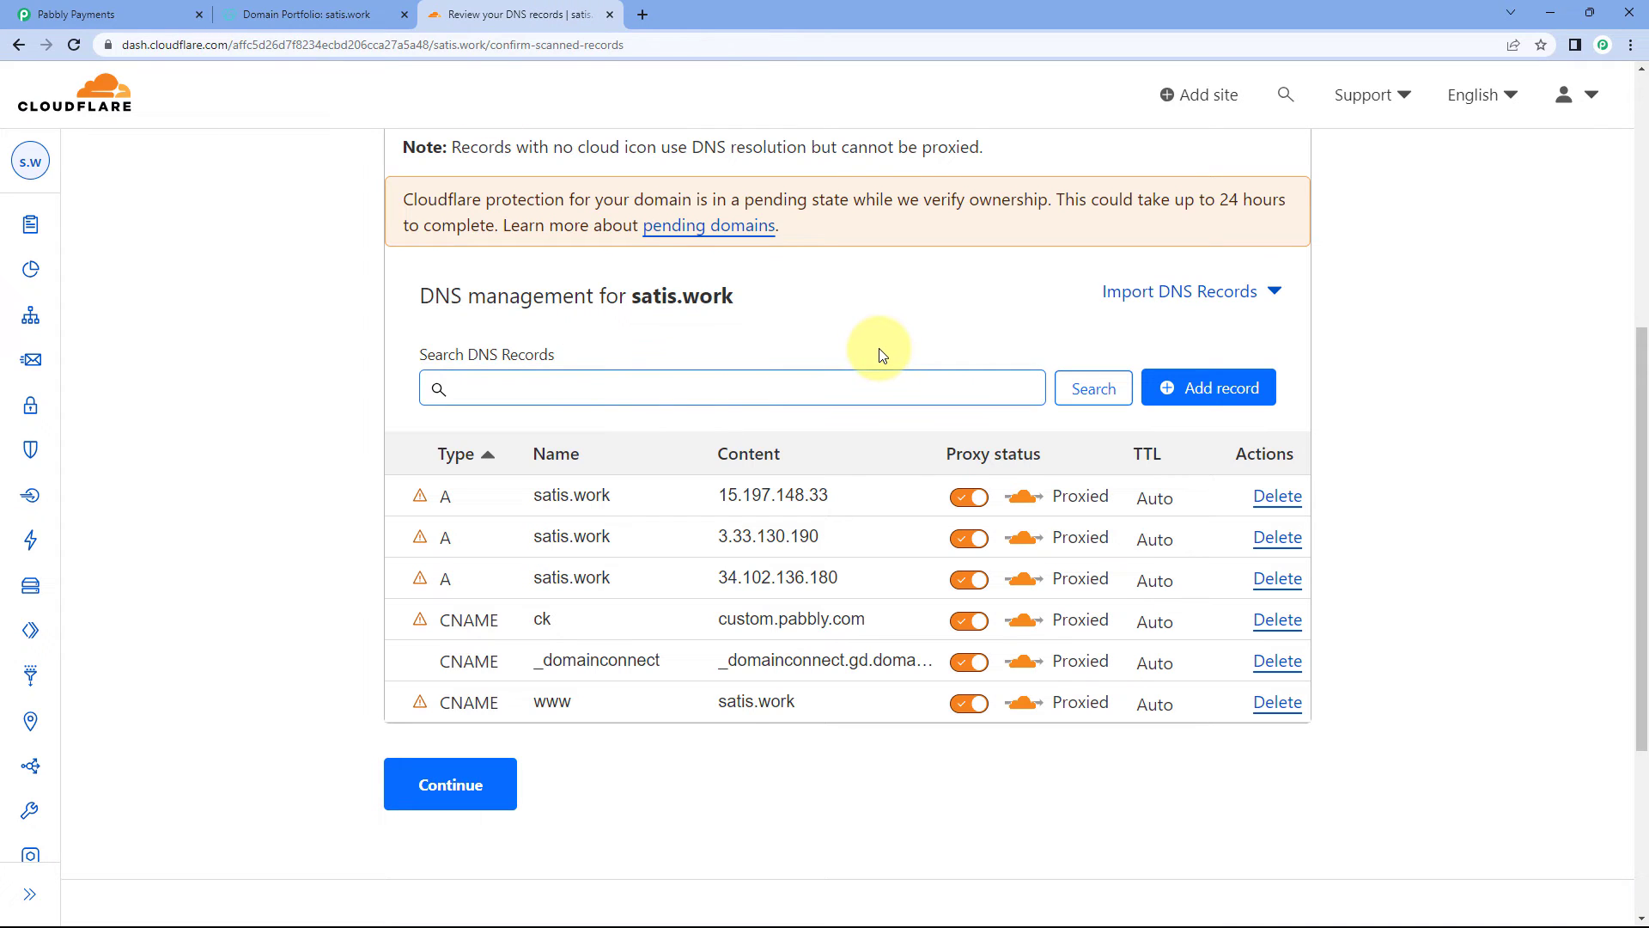
{"action": "left_click", "coordinate": [1196, 391]}
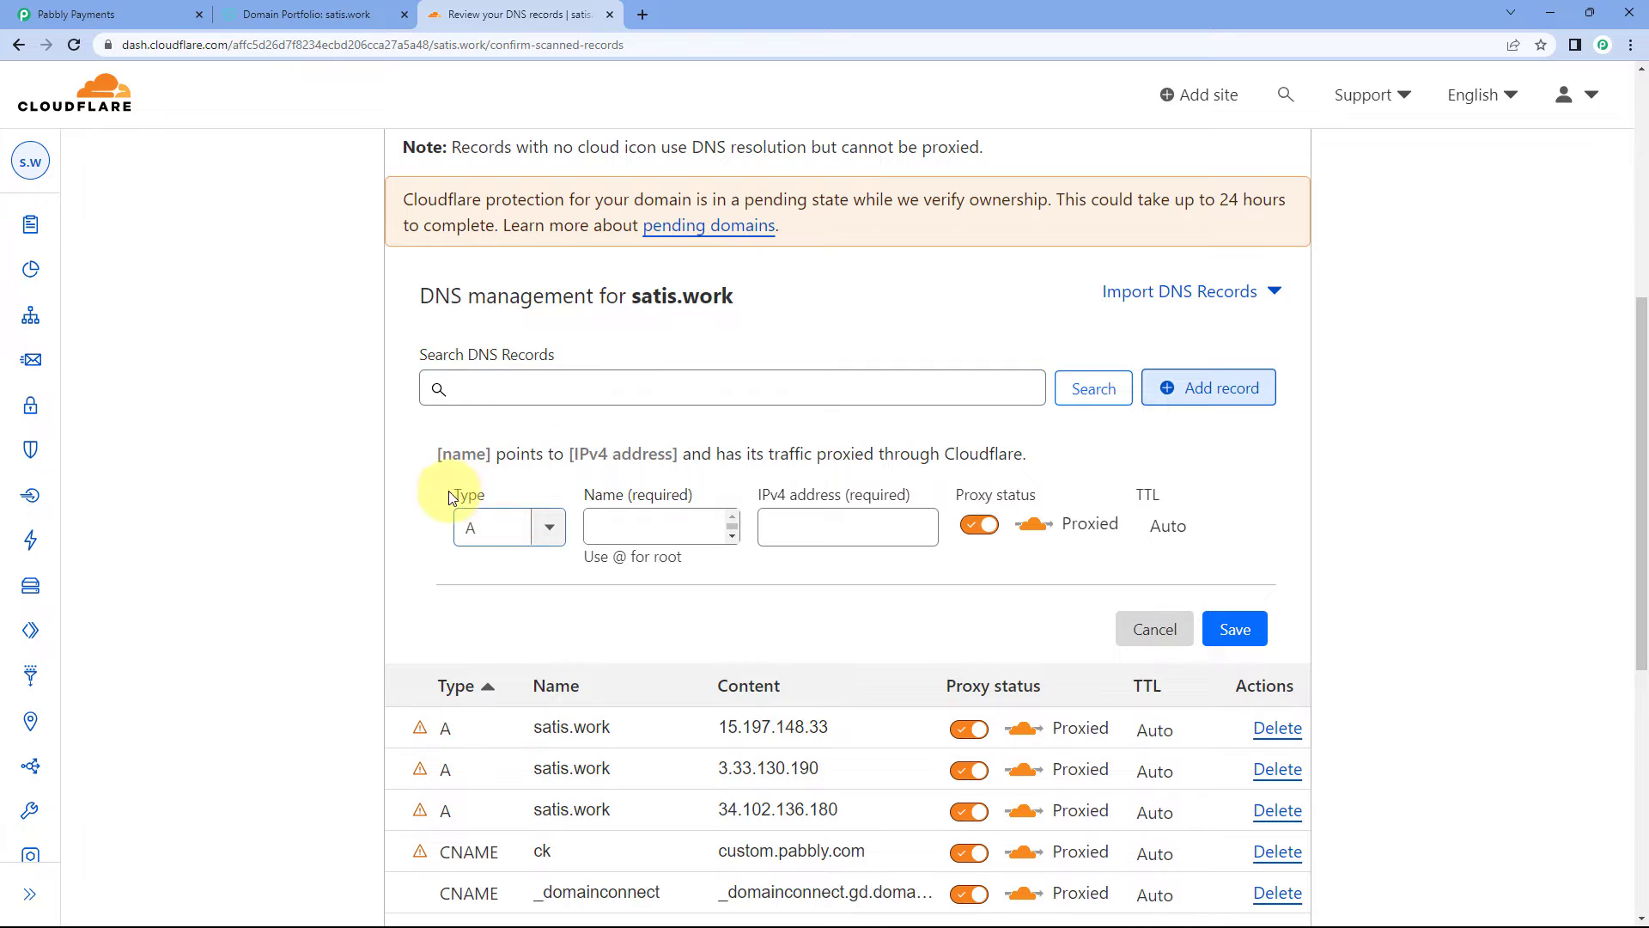
{"action": "scroll", "coordinate": [551, 470], "scroll_direction": "down", "scroll_amount": 2}
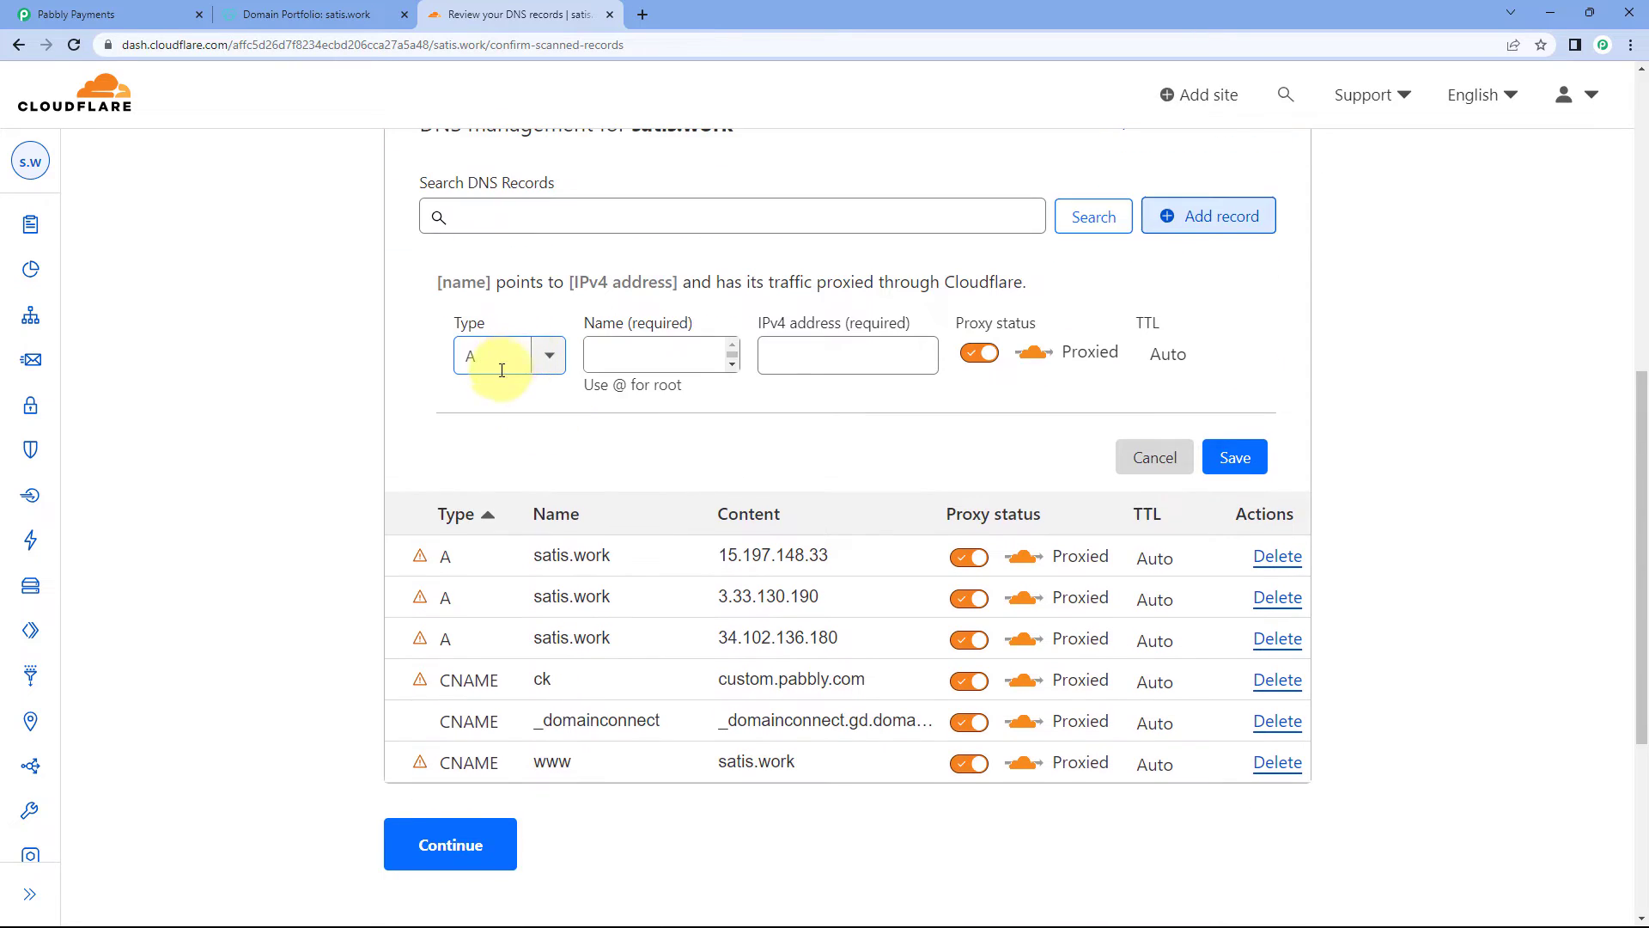
{"action": "left_click", "coordinate": [543, 356]}
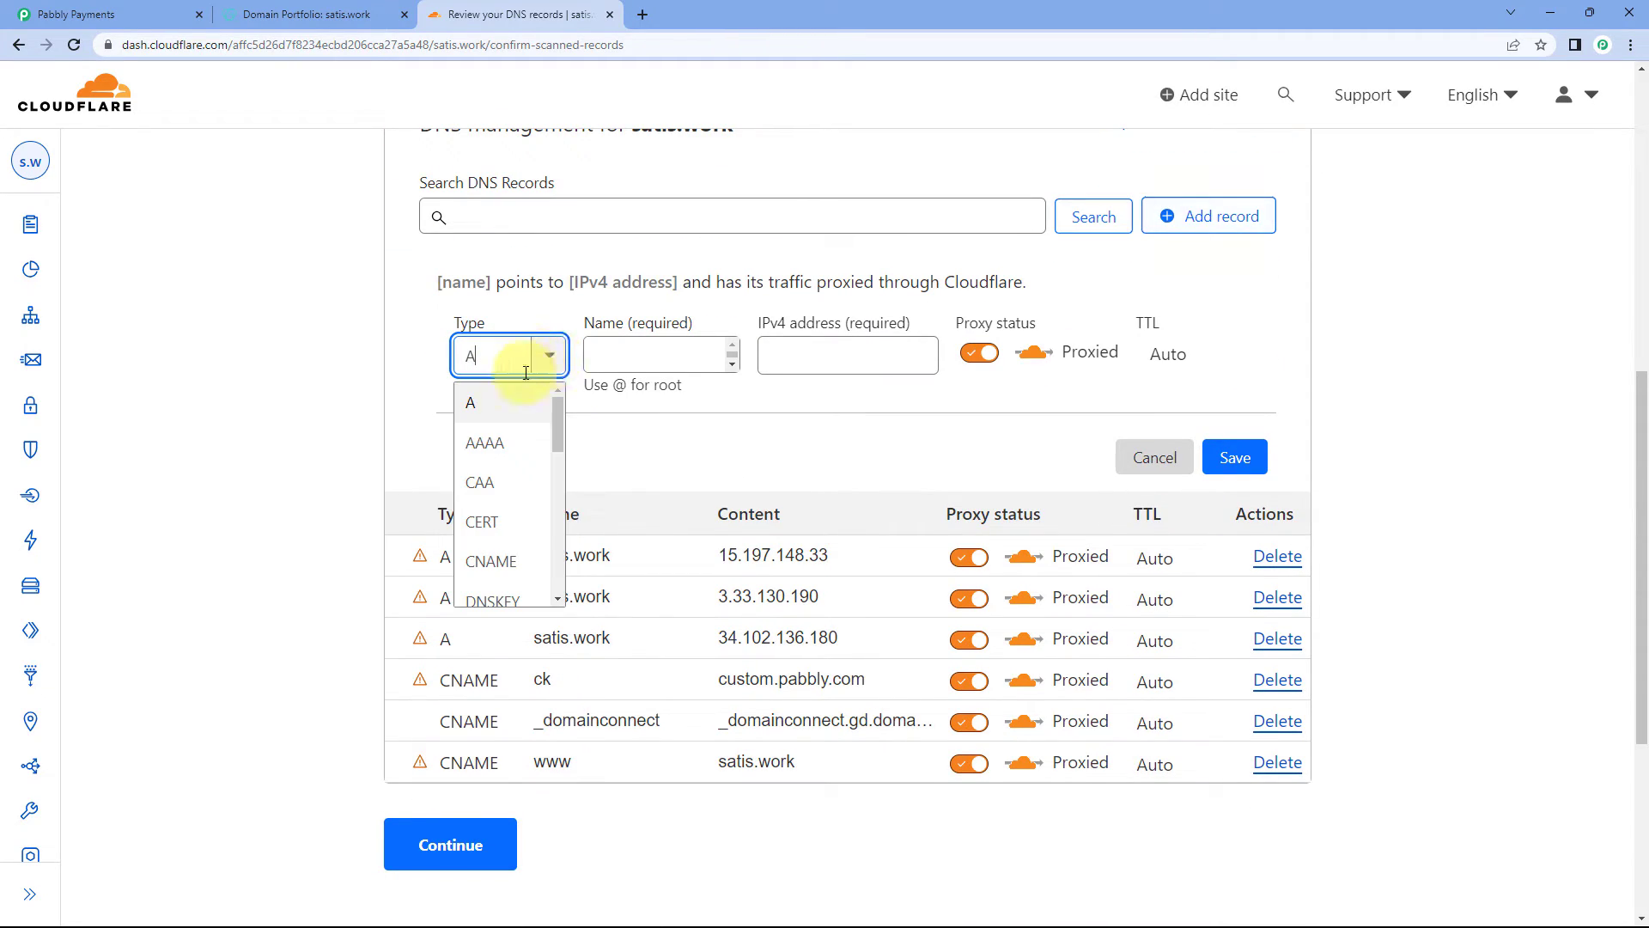
{"action": "left_click", "coordinate": [503, 560]}
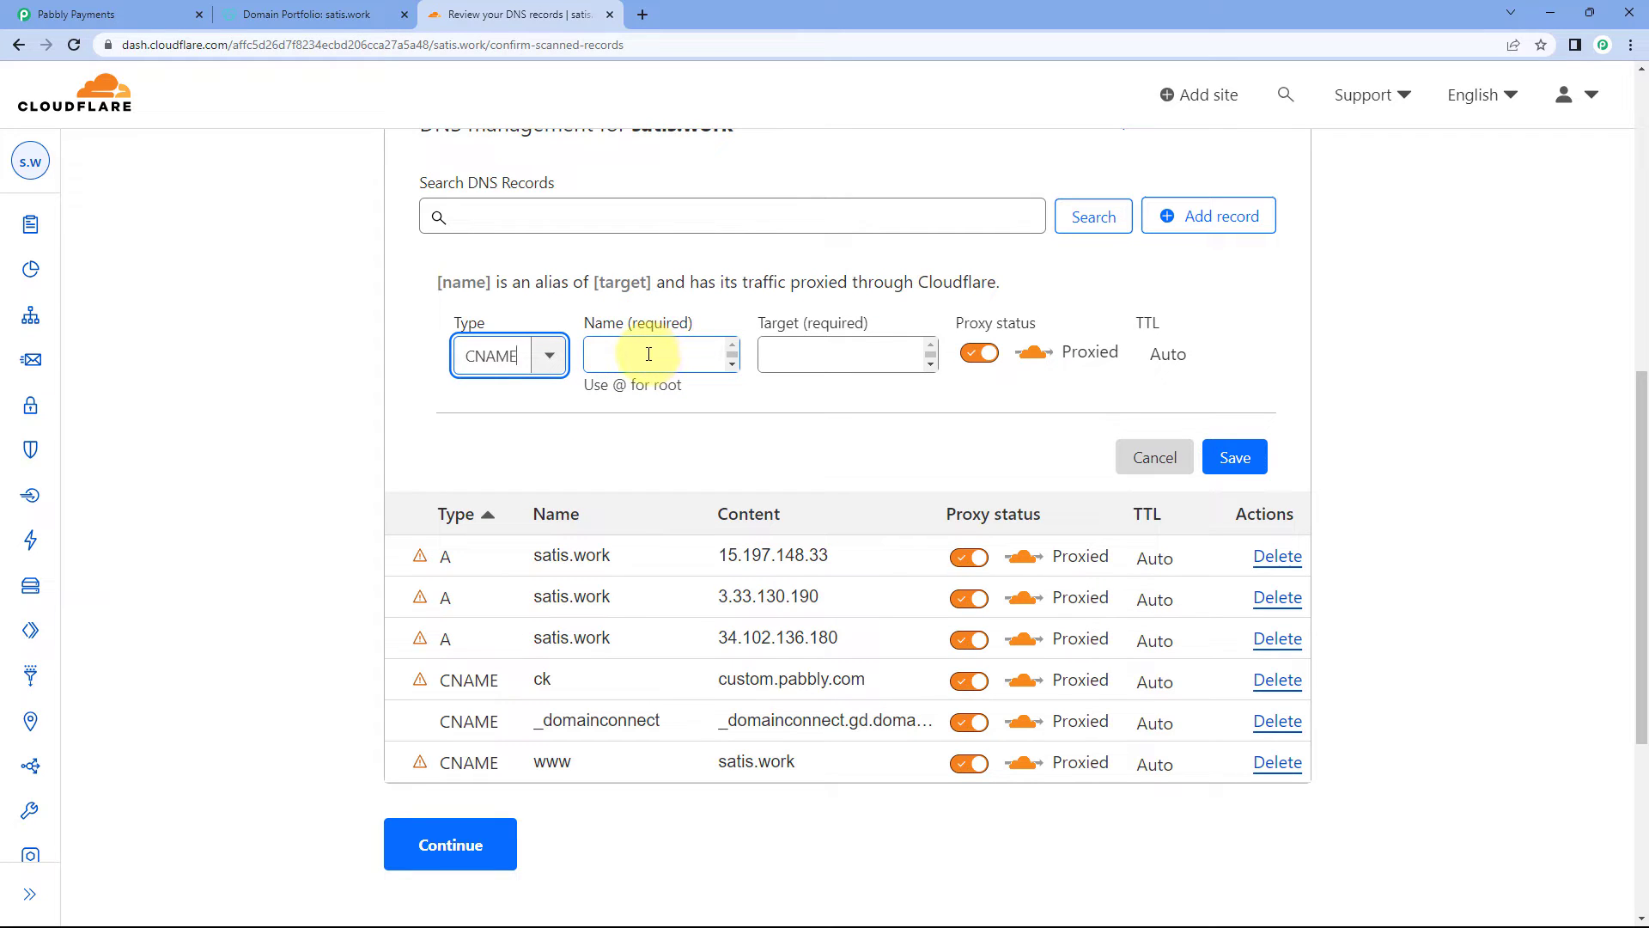
{"action": "left_click", "coordinate": [648, 353]}
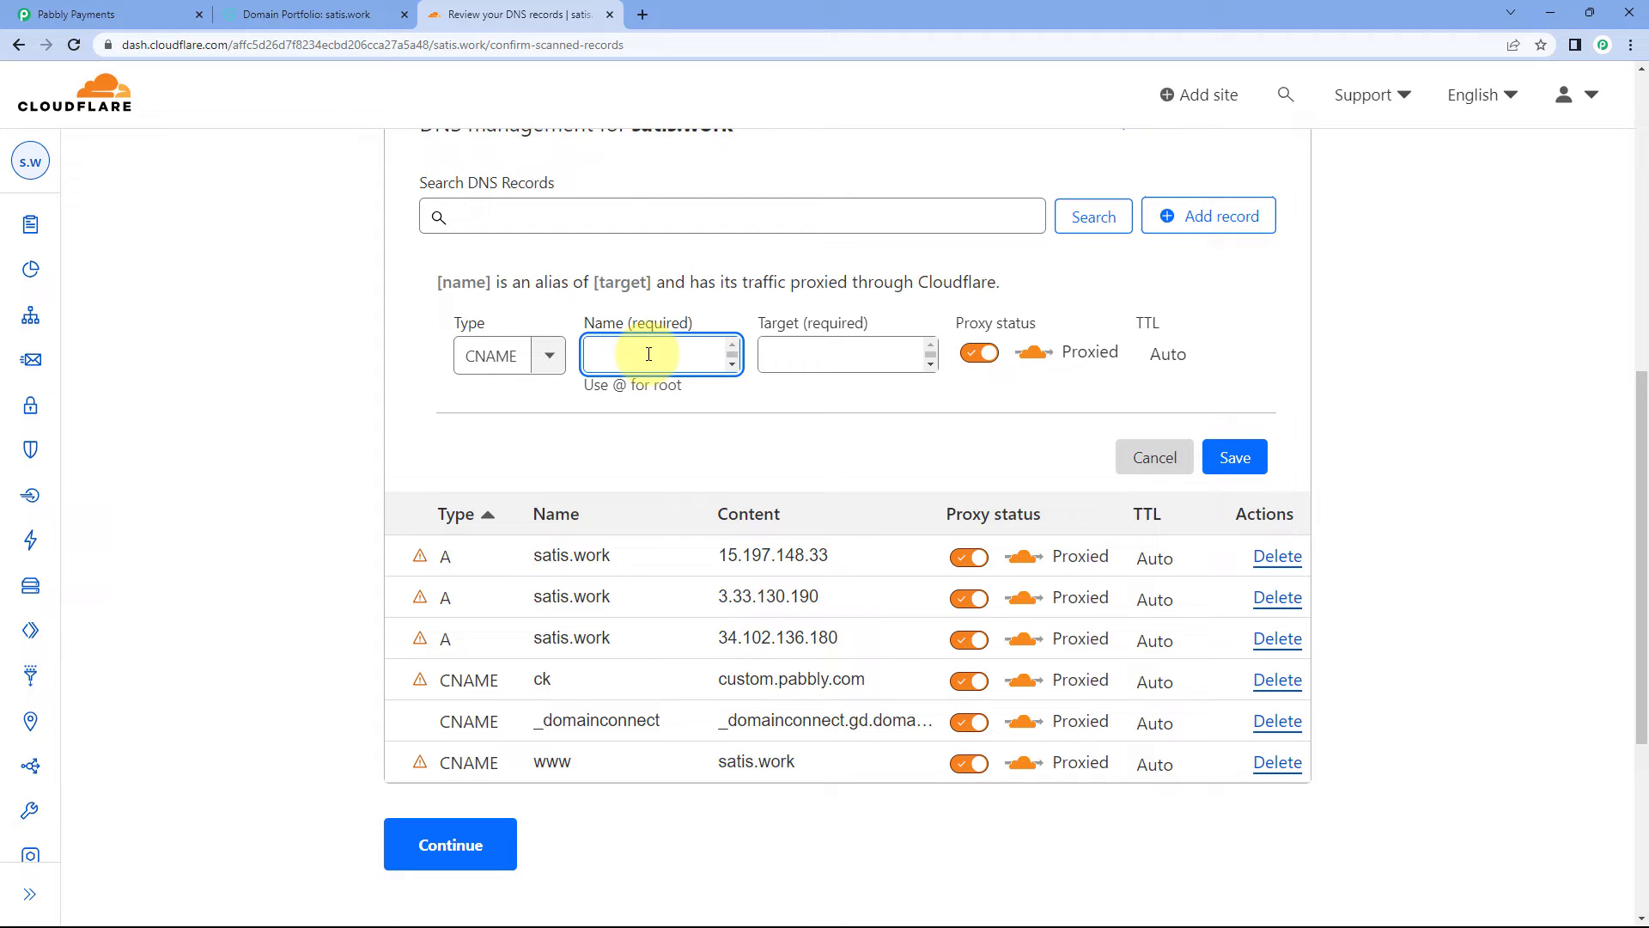
{"action": "type", "text": "pay"}
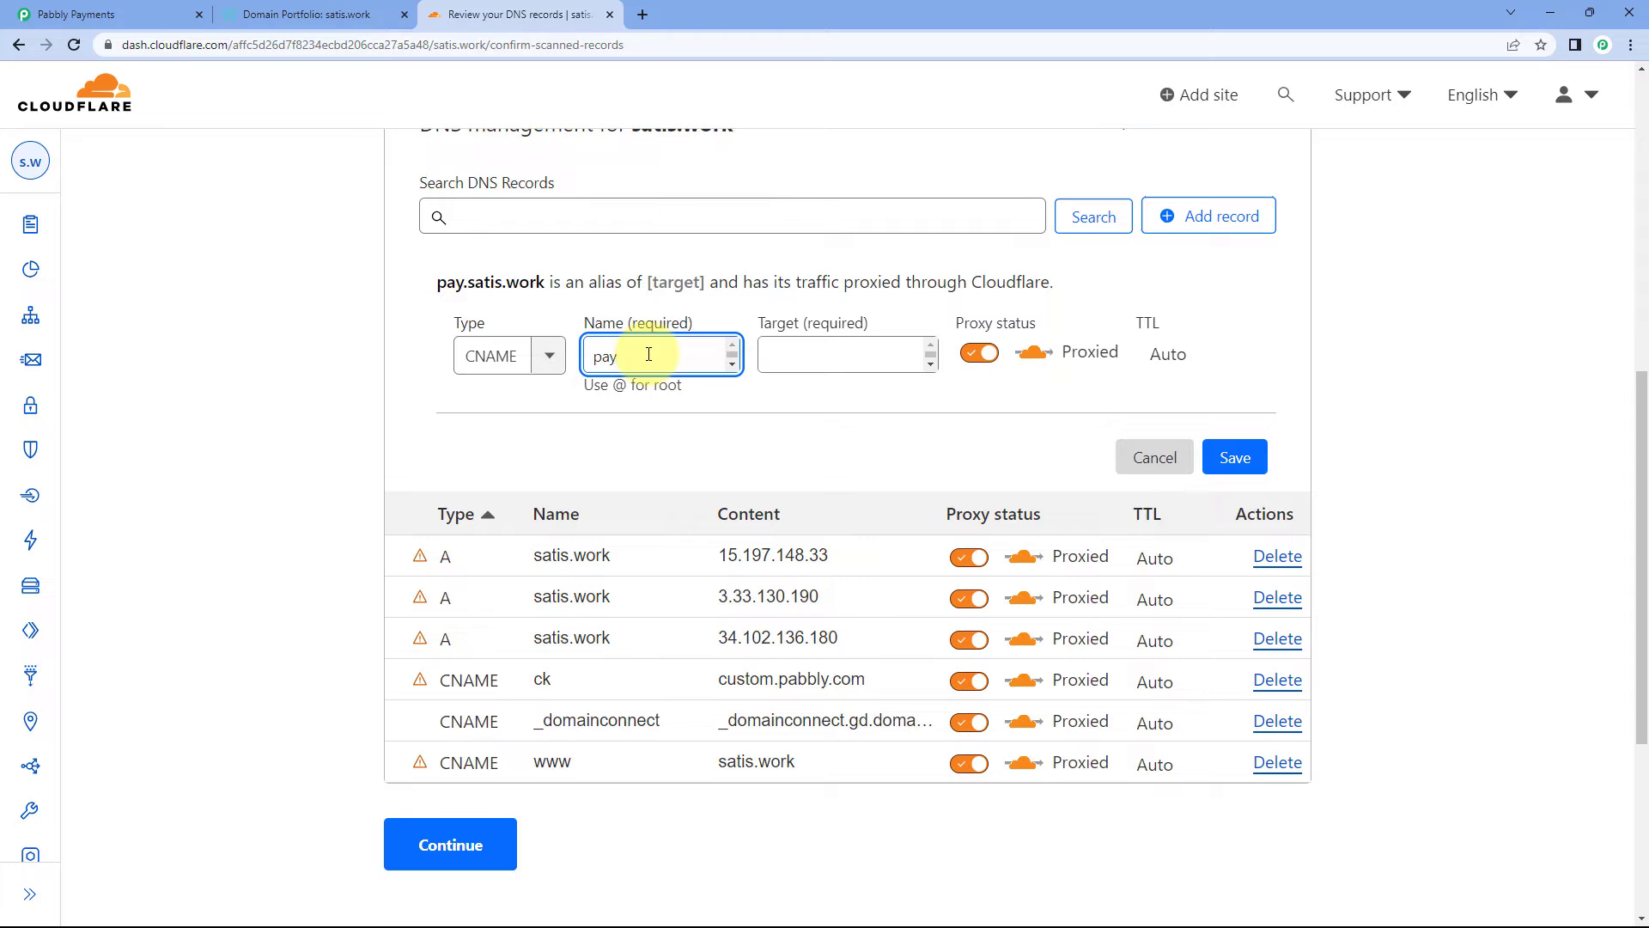
{"action": "type", "text": "ments"}
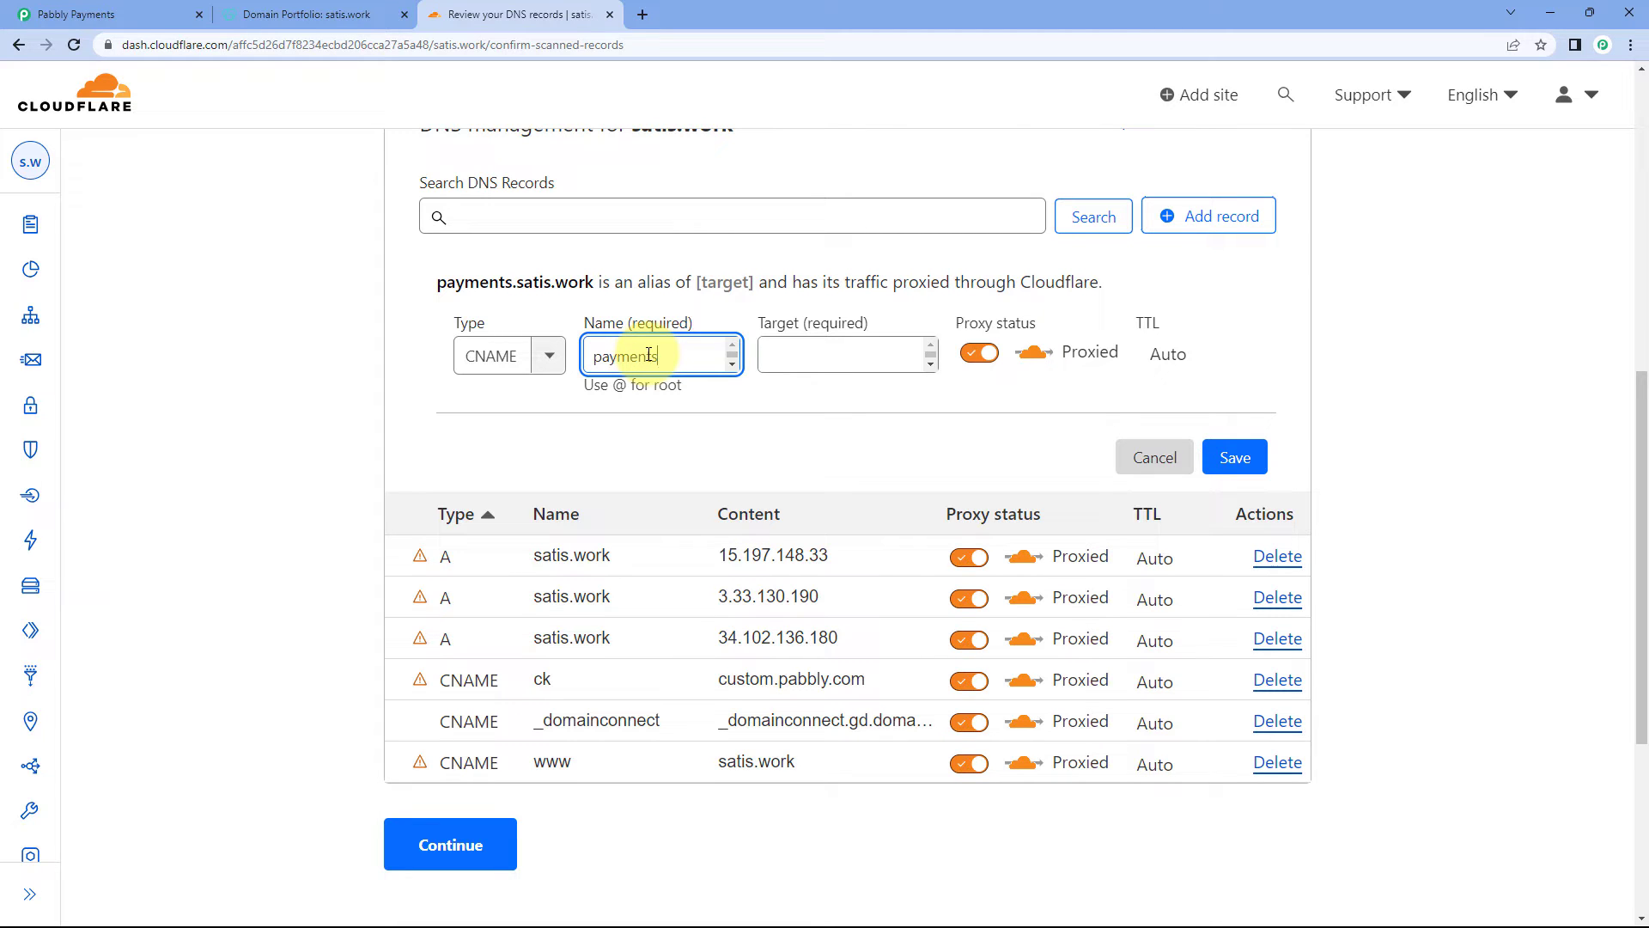
Copy custom.pabbly.com from the custom domain instructions in Pabbly and paste it as the target of the new CNAME record in Cloudflare.
{"action": "left_click", "coordinate": [777, 353]}
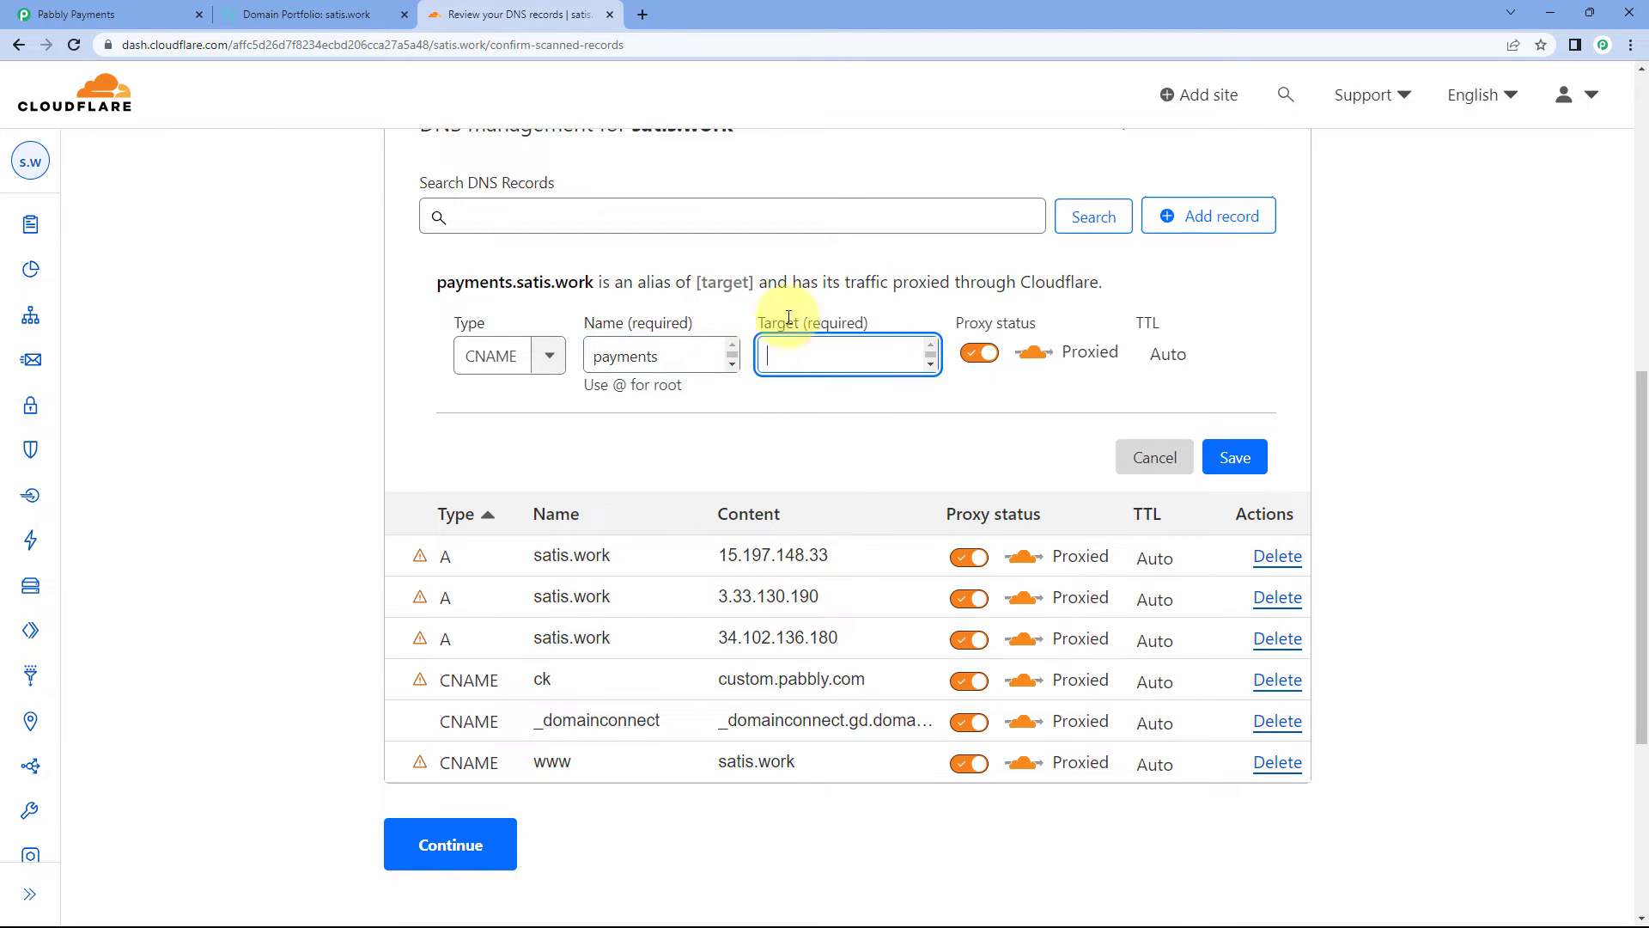
{"action": "left_click", "coordinate": [82, 14]}
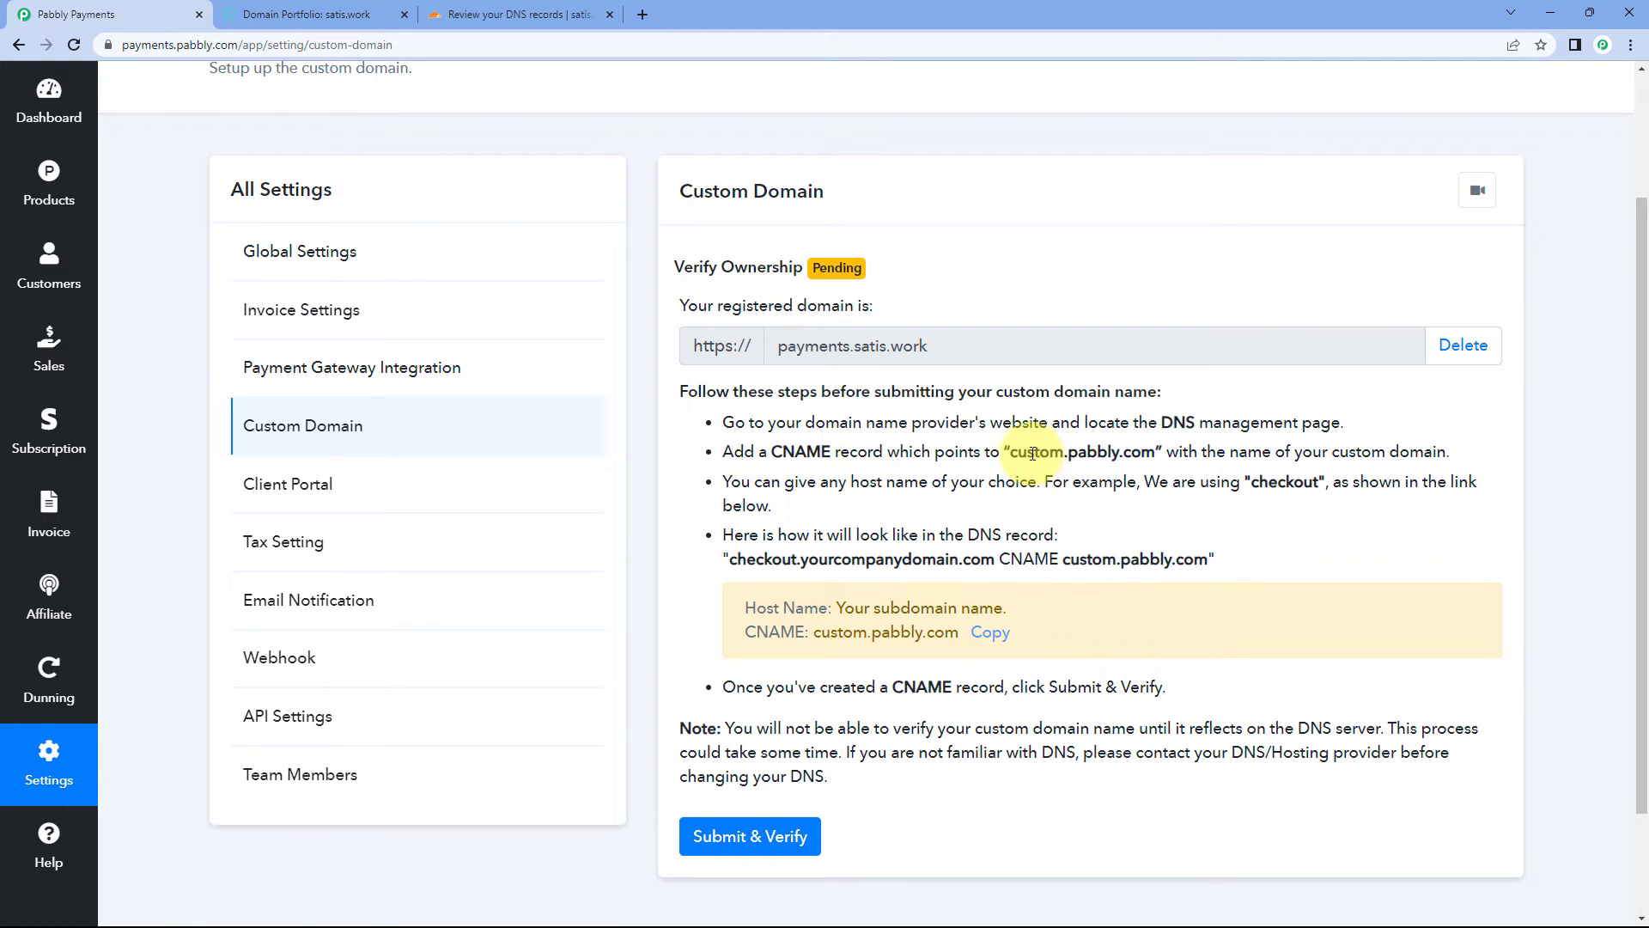
{"action": "left_click_drag", "start_coordinate": [1011, 455], "coordinate": [1153, 454]}
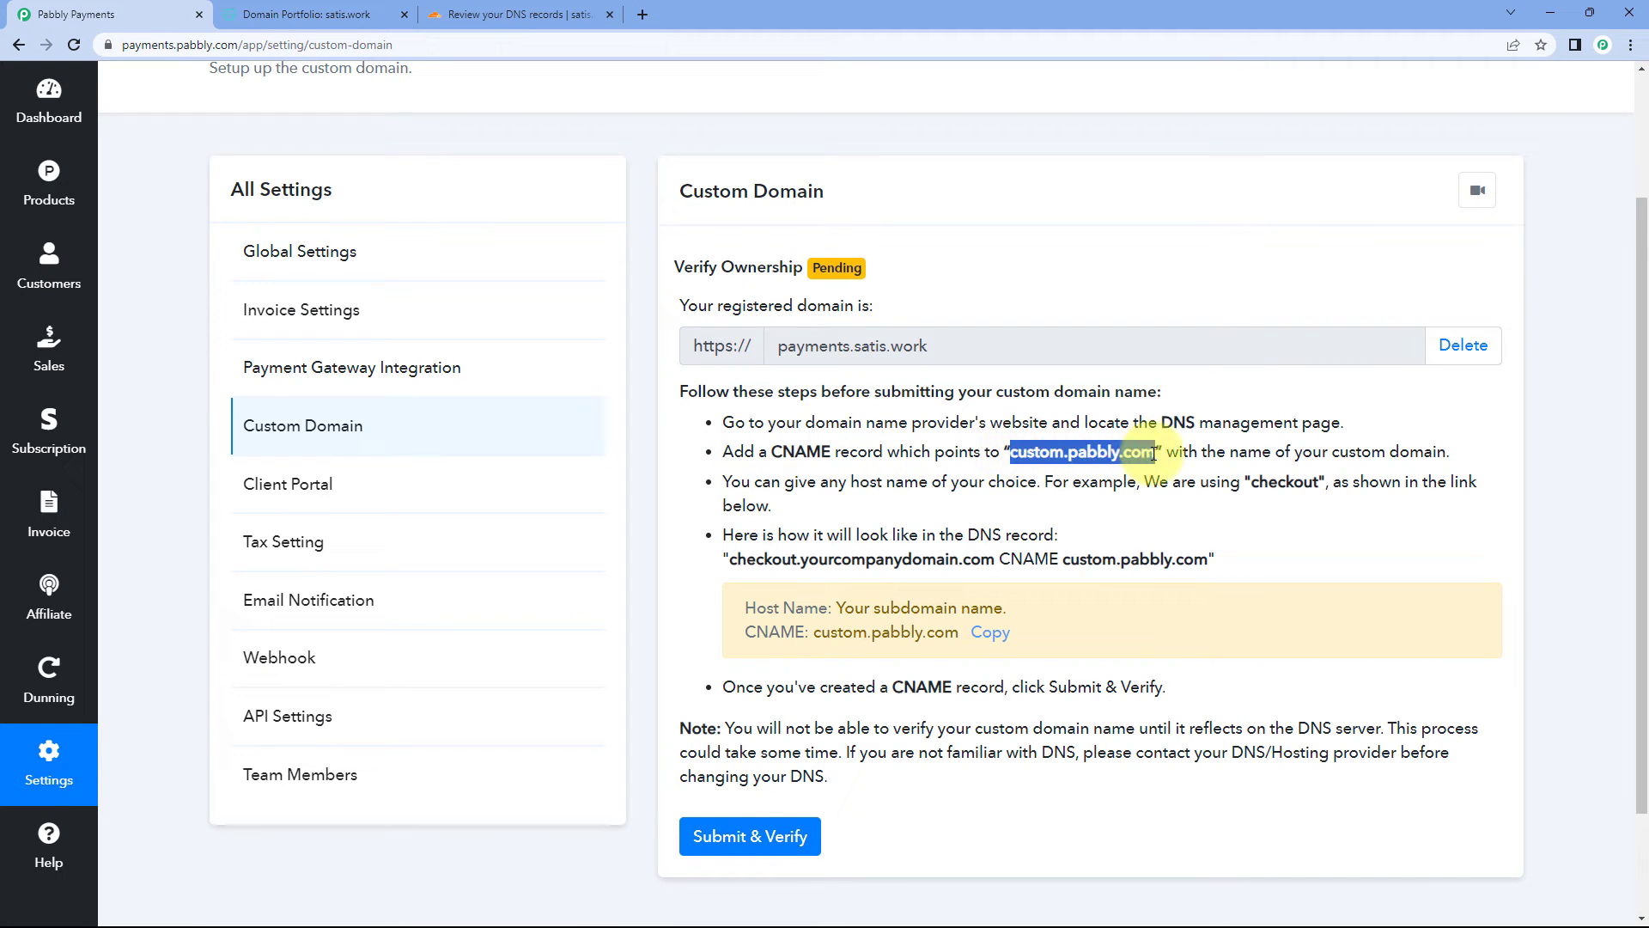
{"action": "right_click", "coordinate": [1058, 455]}
{"action": "left_click", "coordinate": [1084, 467]}
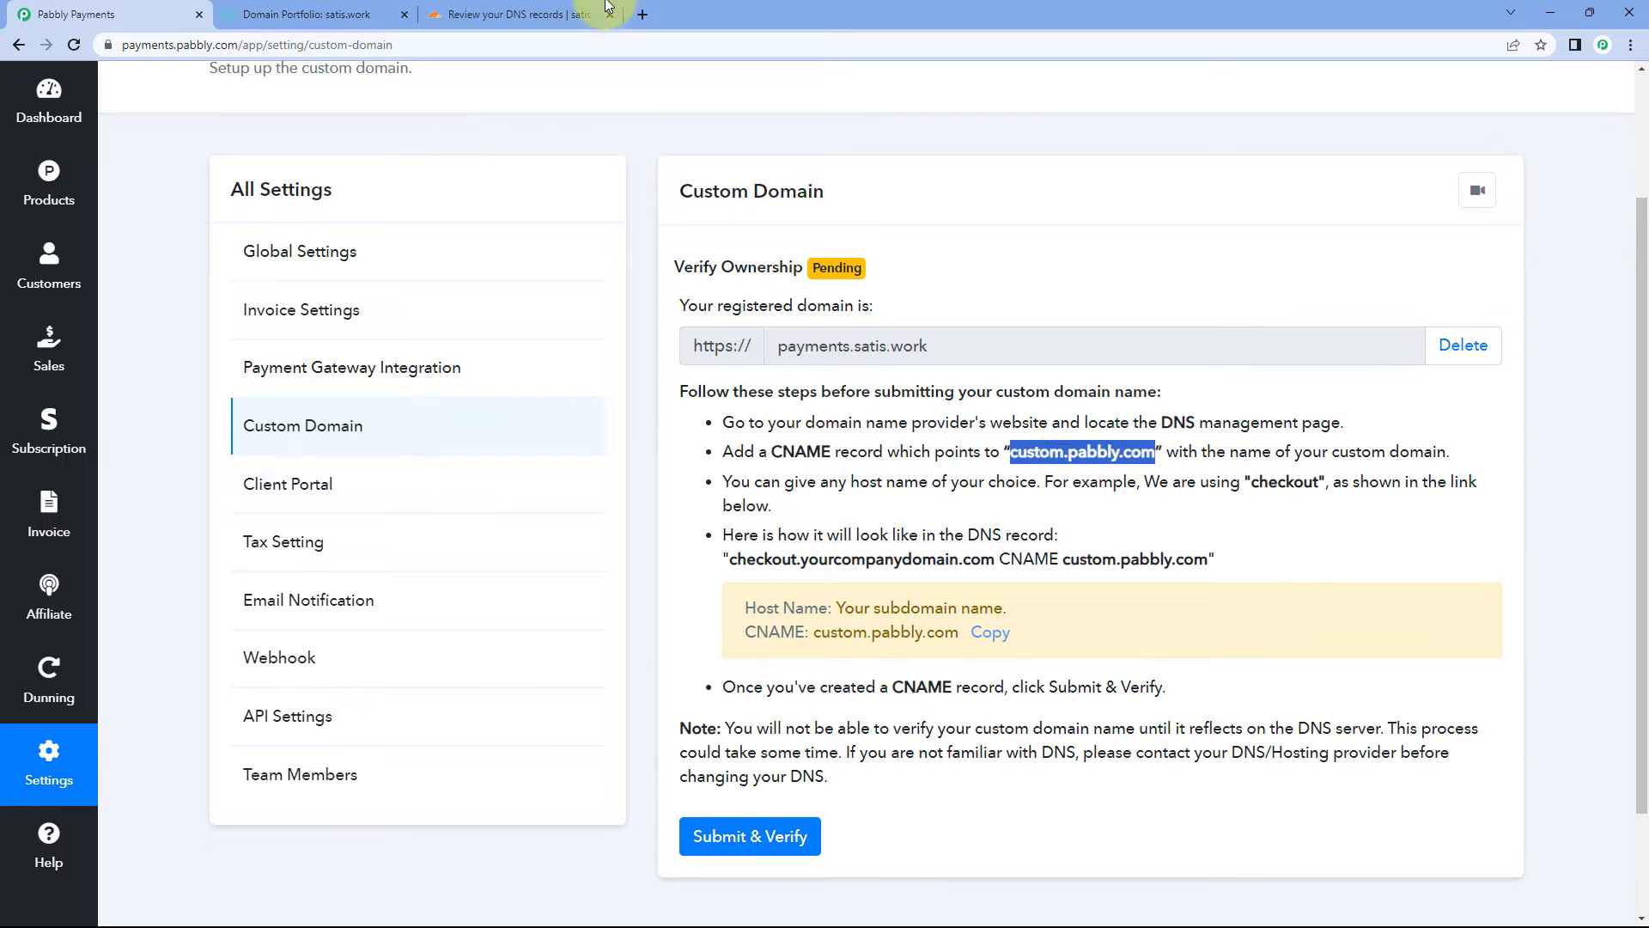
{"action": "left_click", "coordinate": [577, 9]}
{"action": "right_click", "coordinate": [806, 353]}
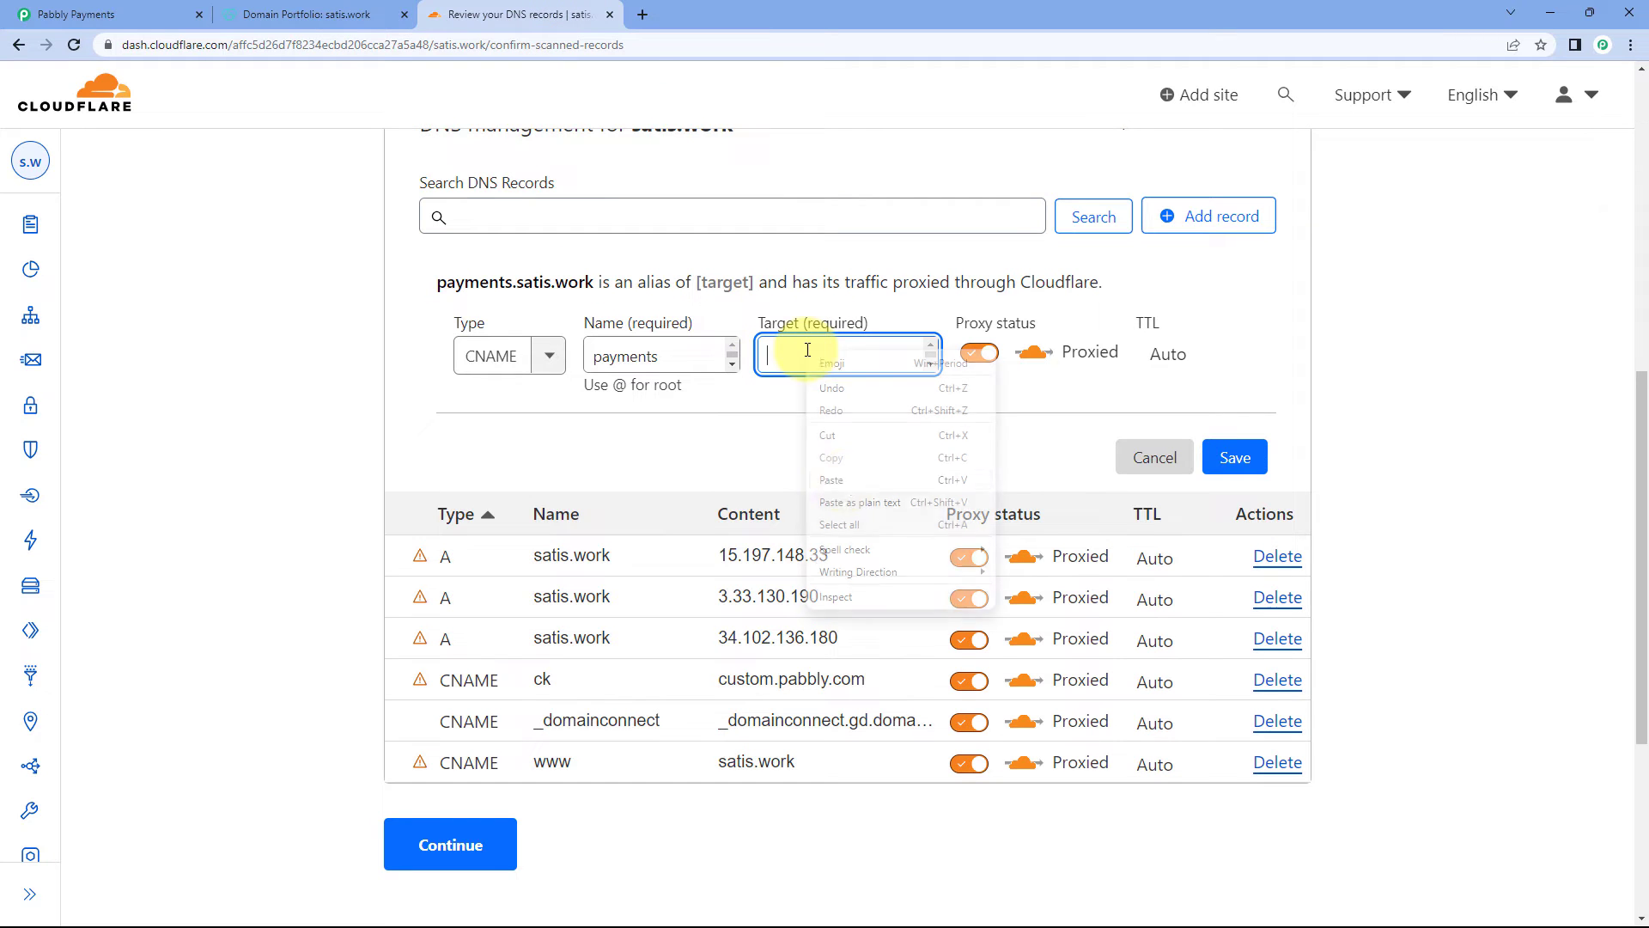
{"action": "left_click", "coordinate": [843, 480]}
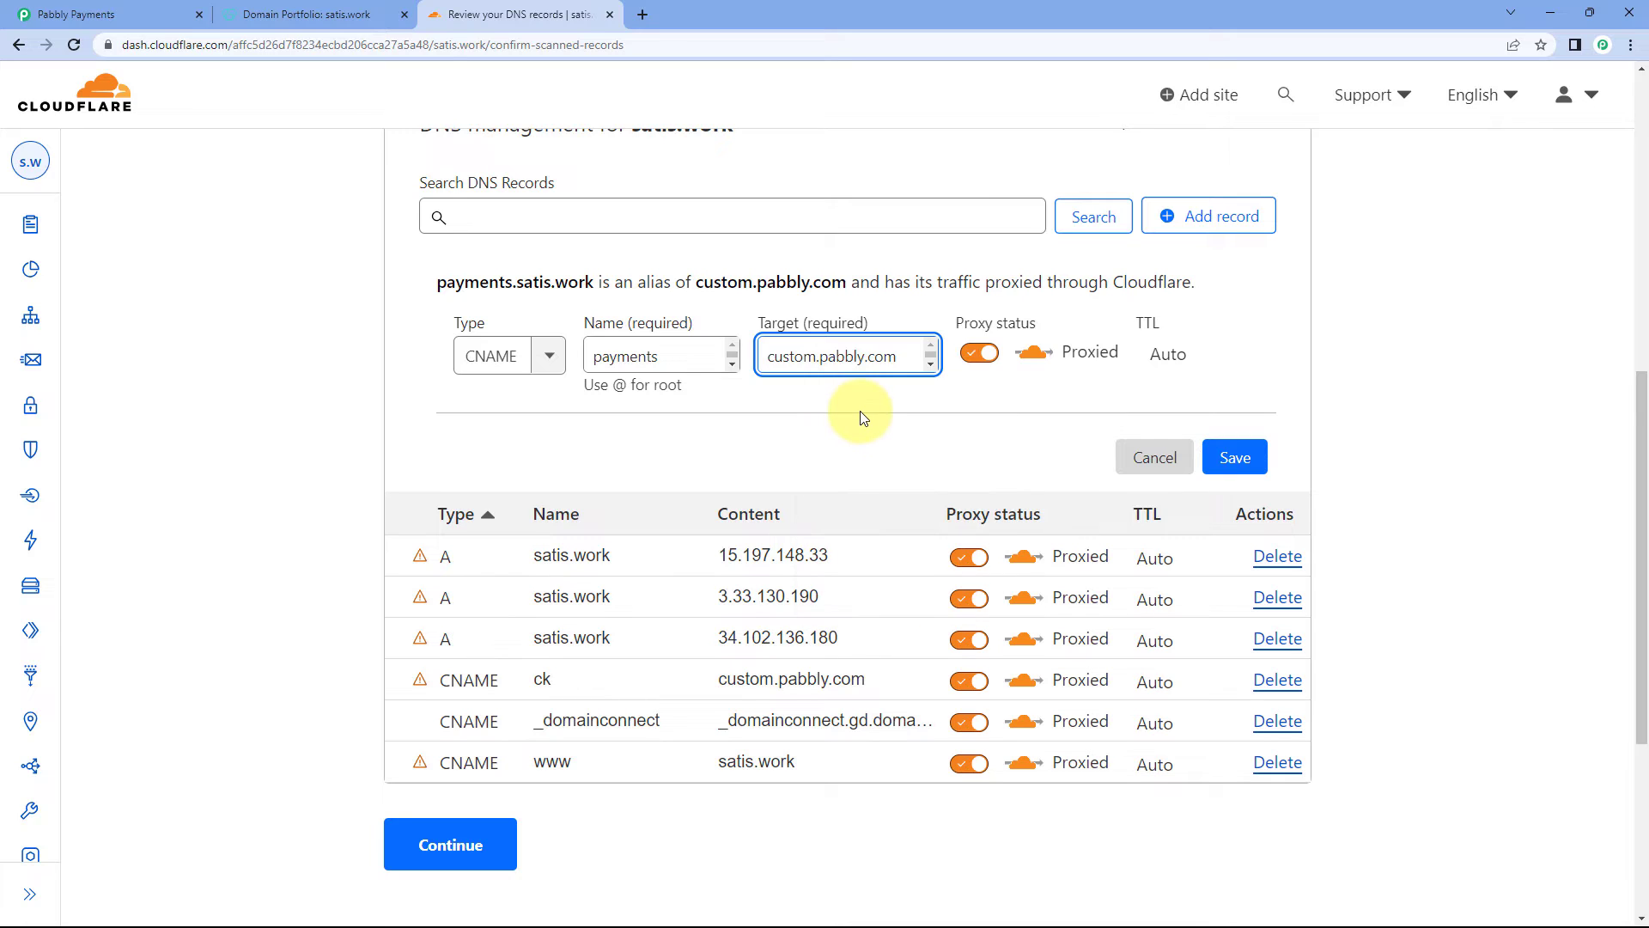
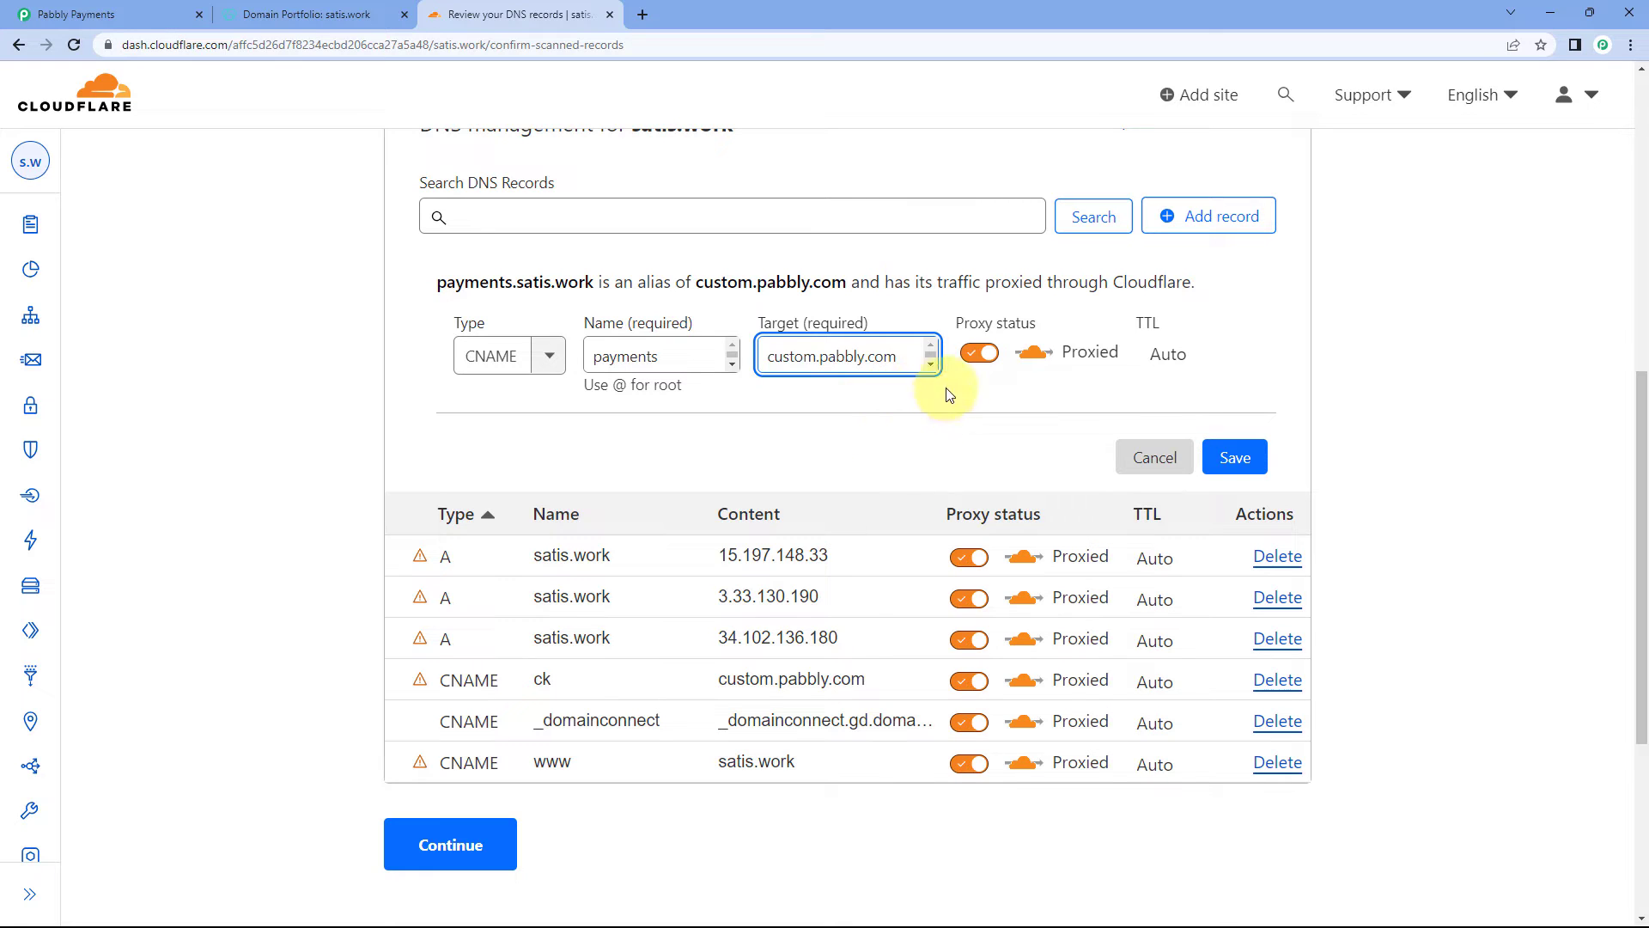
Save the payments CNAME record with its proxy status set to Proxied.
{"action": "left_click", "coordinate": [957, 309]}
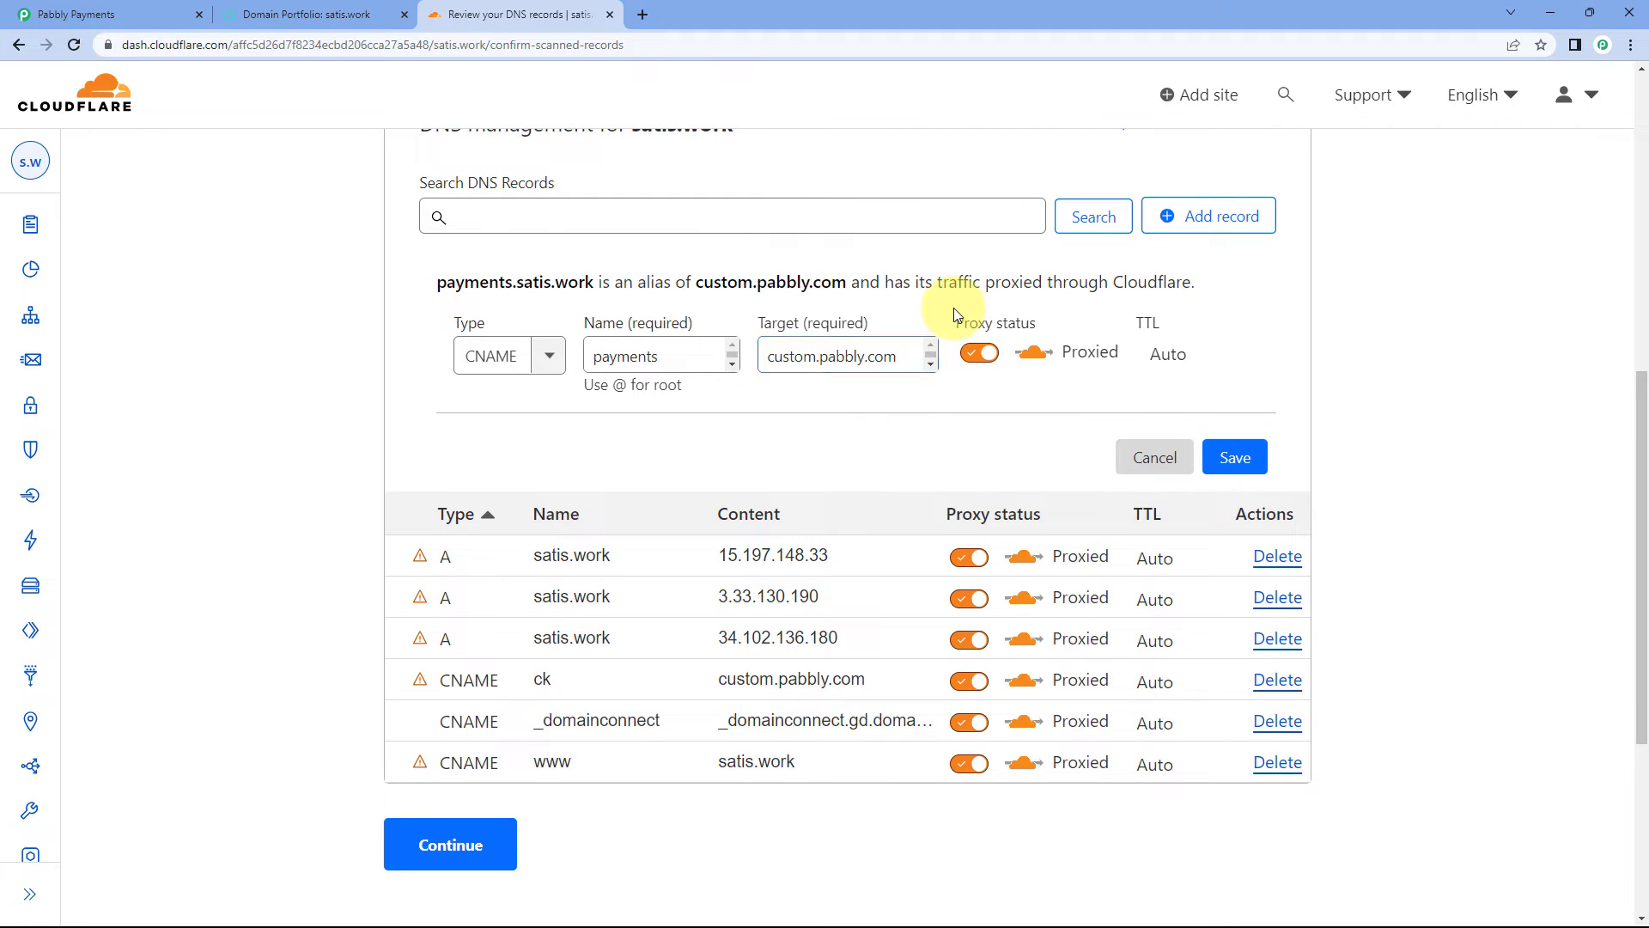
{"action": "left_click", "coordinate": [979, 357]}
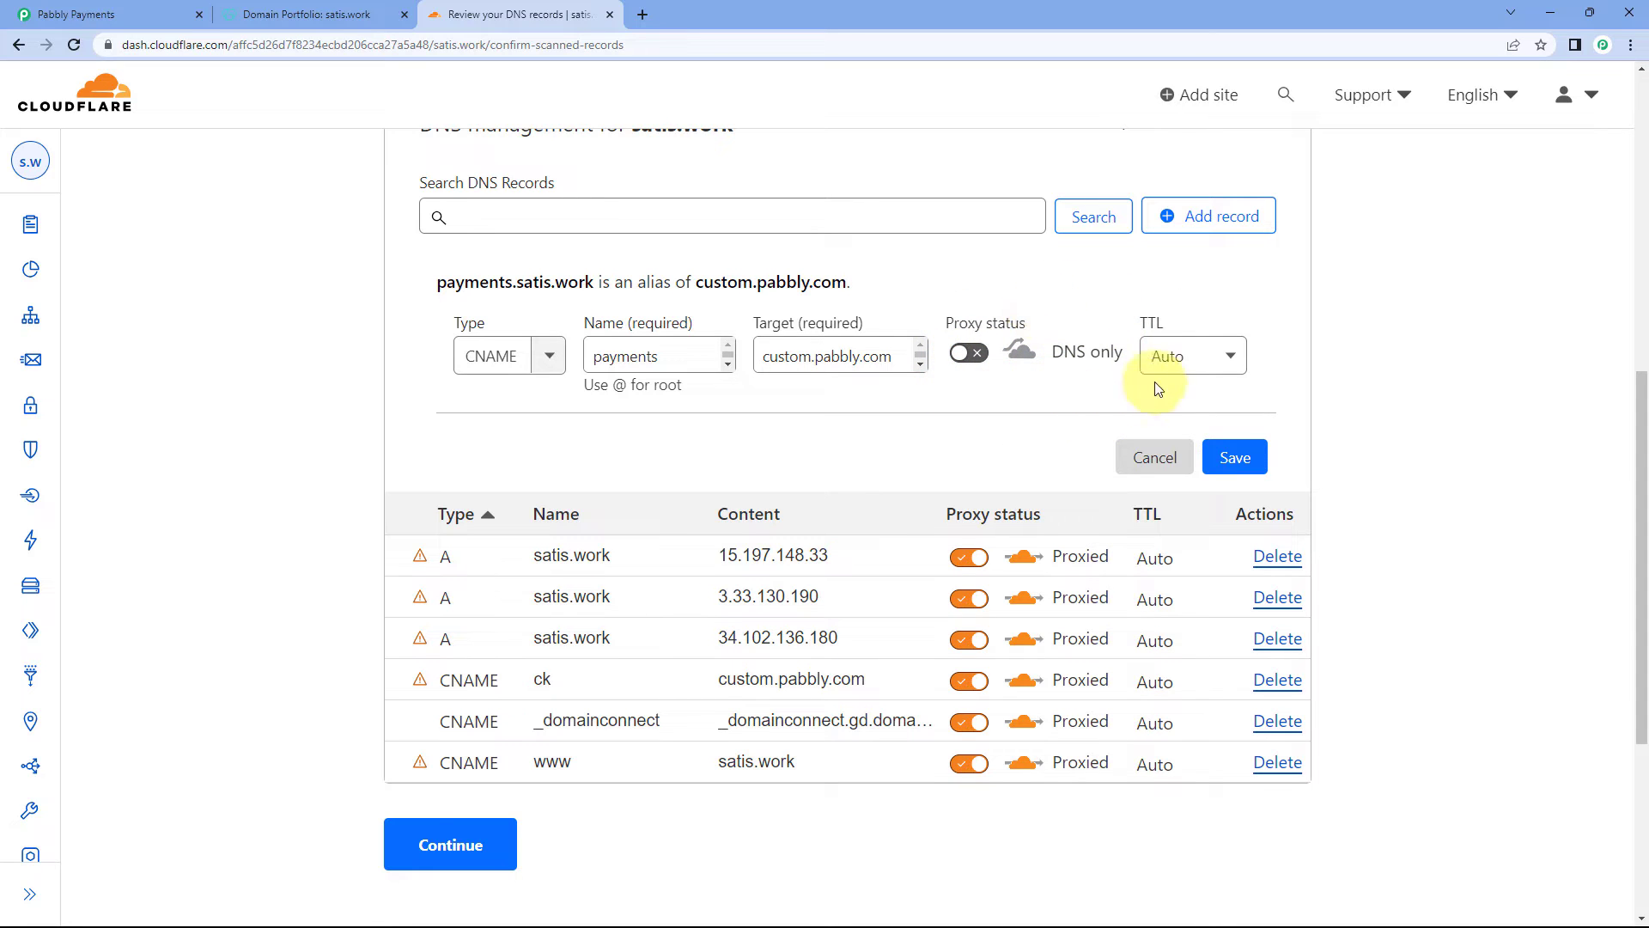
{"action": "left_click", "coordinate": [967, 356]}
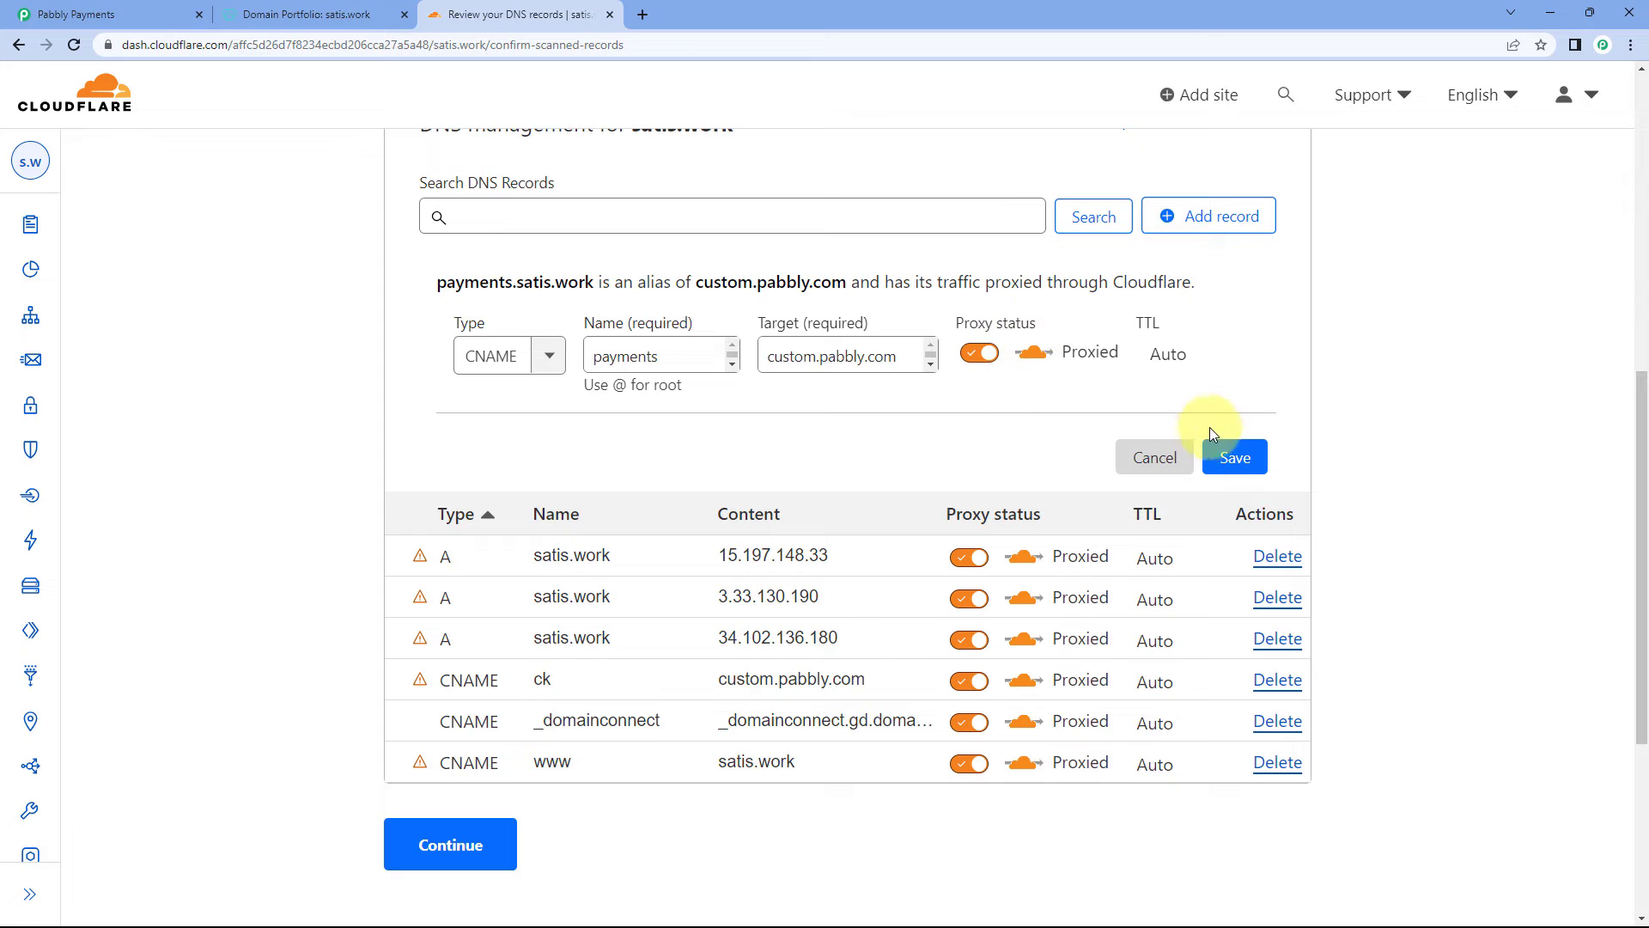
{"action": "left_click", "coordinate": [1239, 464]}
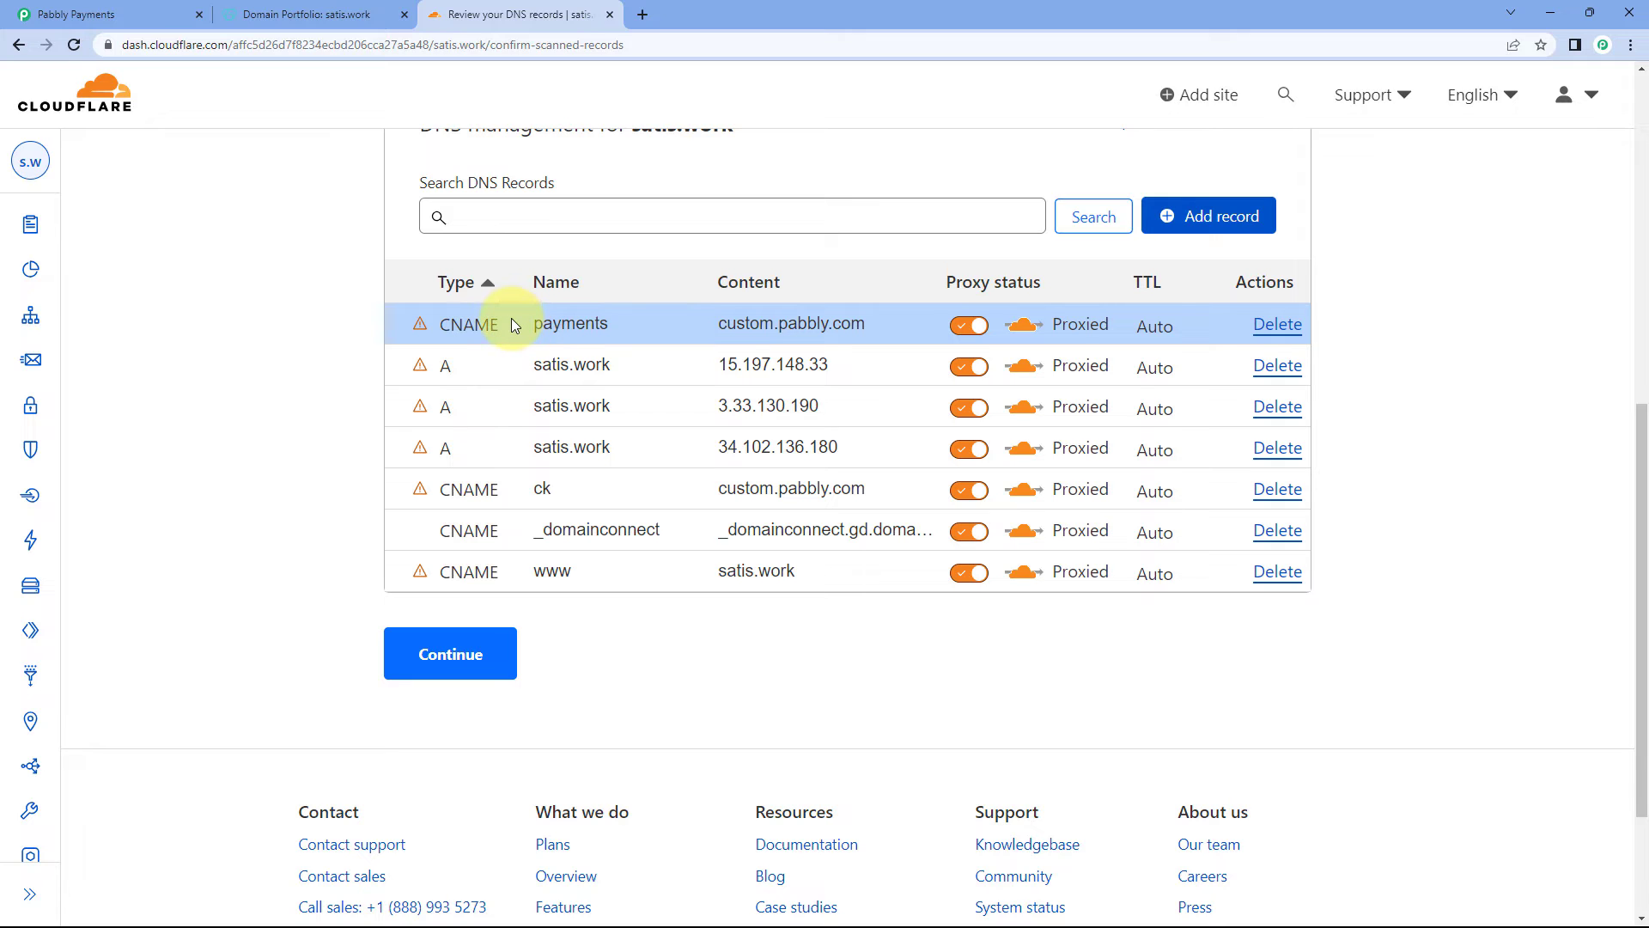
Check the new payments record and continue to the instructions for changing the nameservers of satis.work.
{"action": "left_click", "coordinate": [543, 323]}
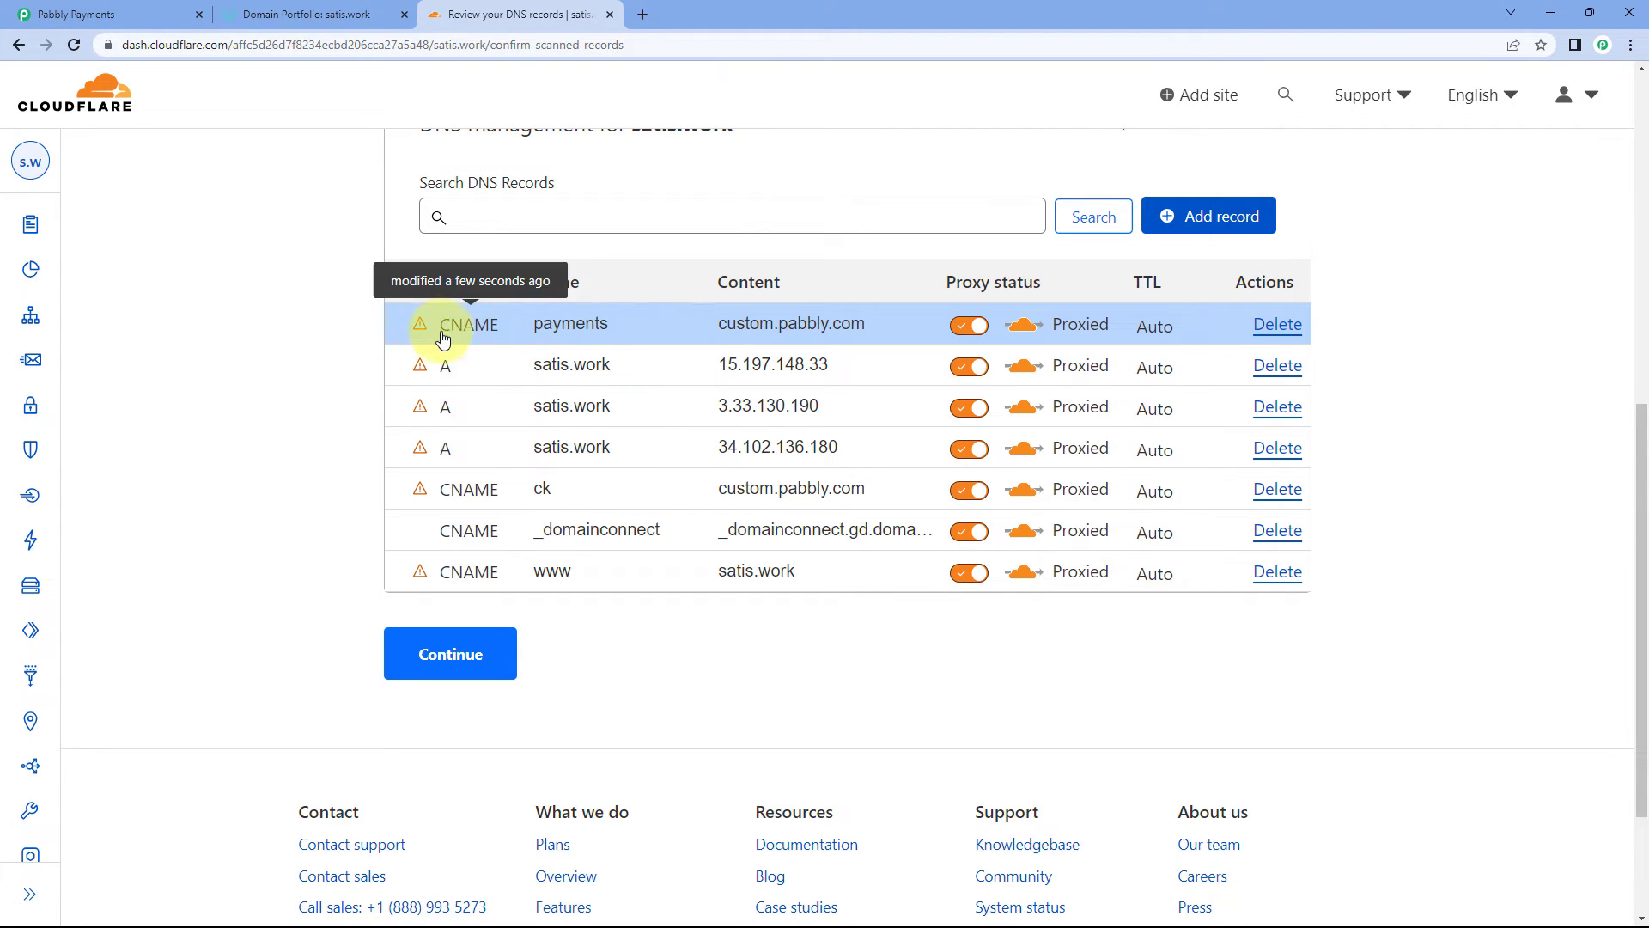
{"action": "left_click", "coordinate": [614, 316]}
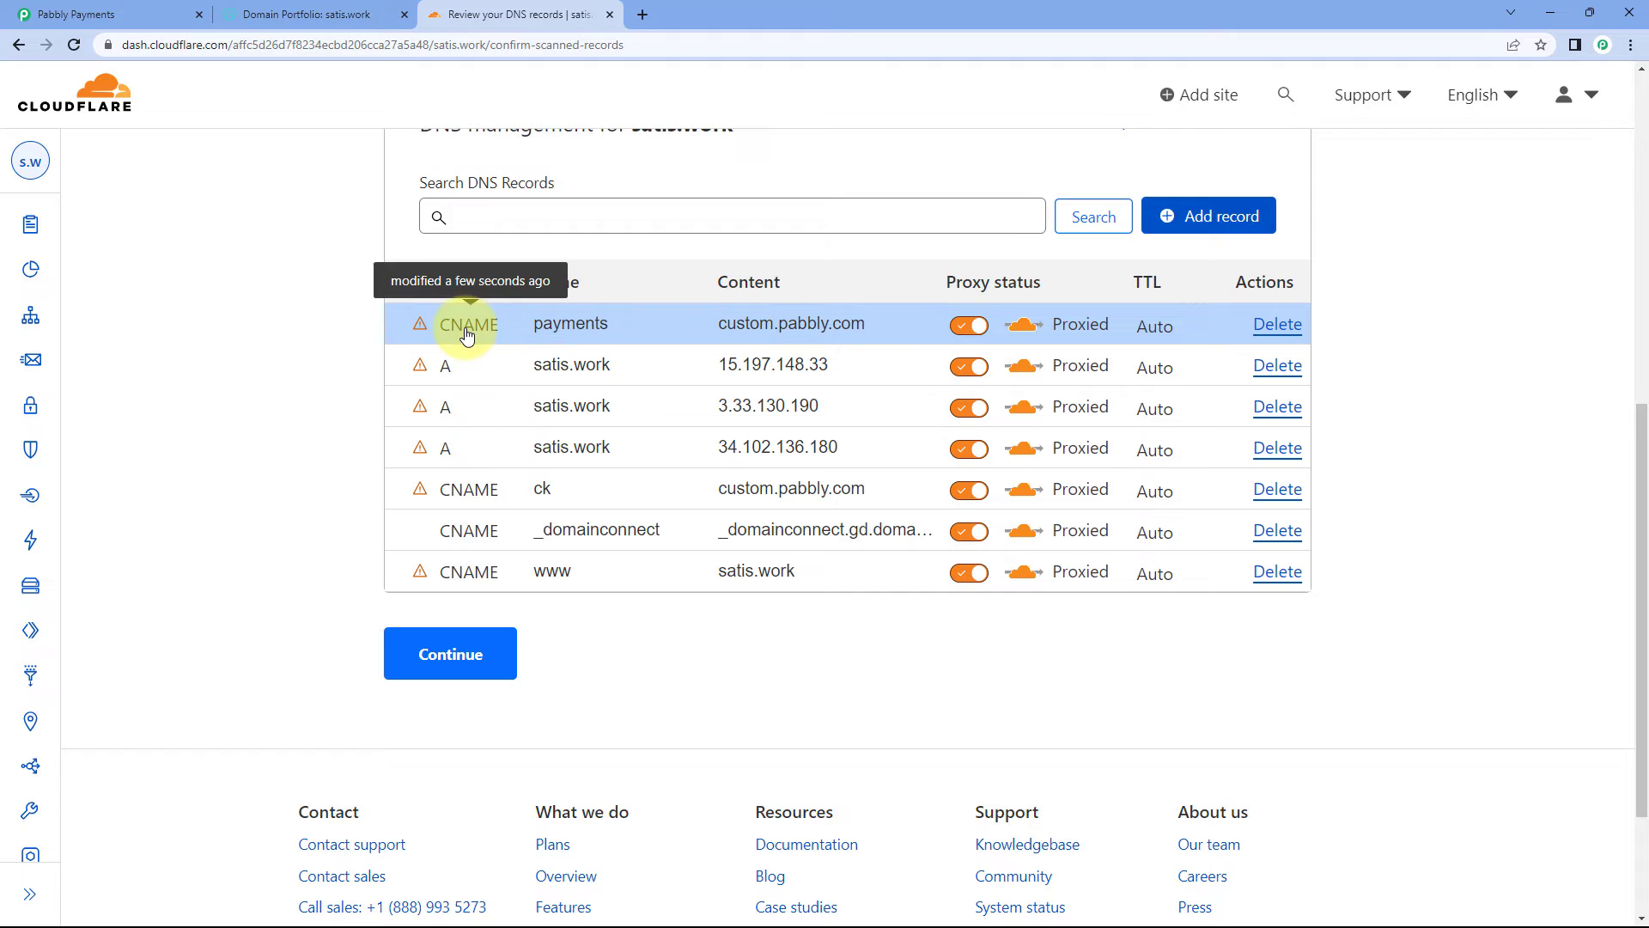
{"action": "mouse_move", "coordinate": [404, 339]}
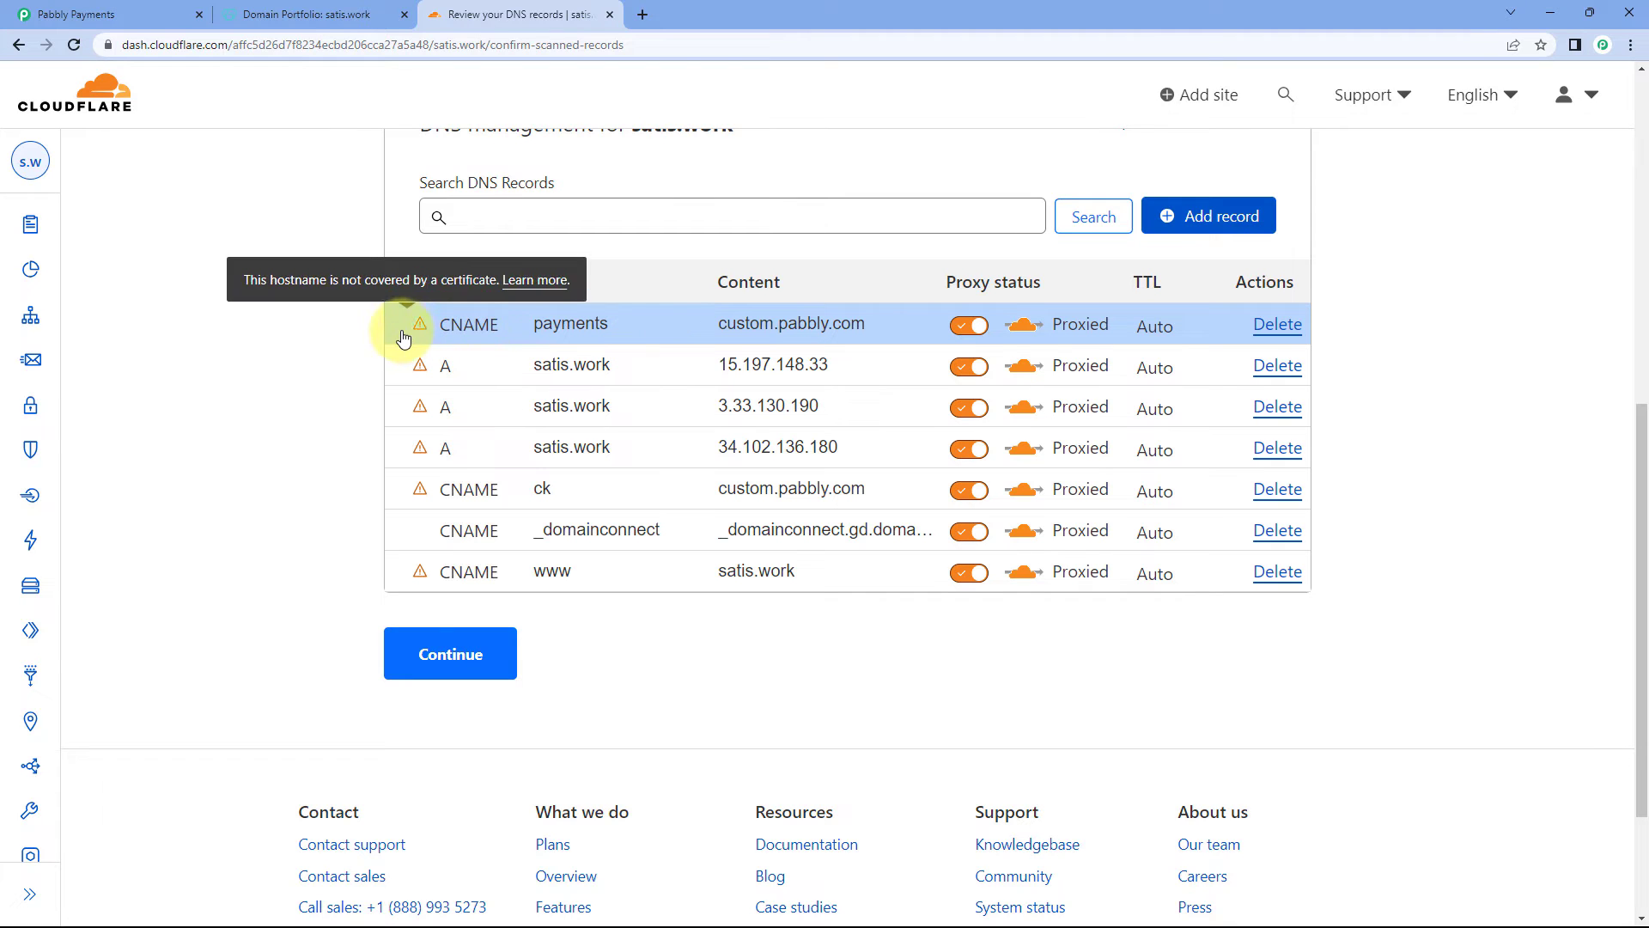
{"action": "left_click", "coordinate": [461, 665]}
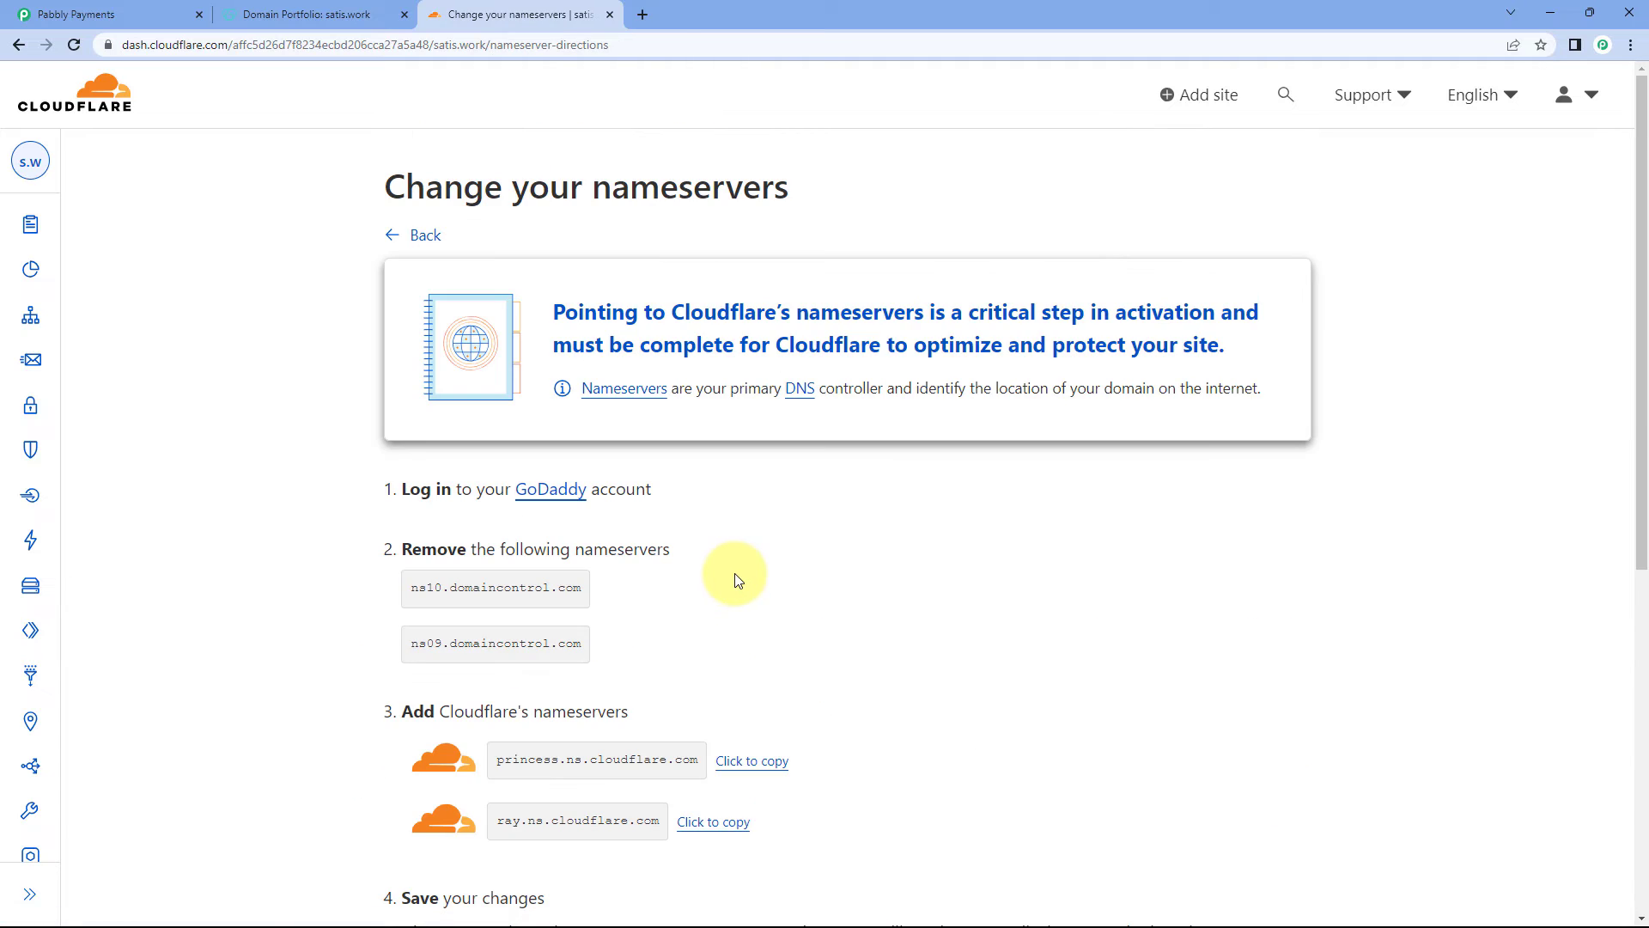
{"action": "scroll", "coordinate": [747, 550], "scroll_direction": "down", "scroll_amount": 3}
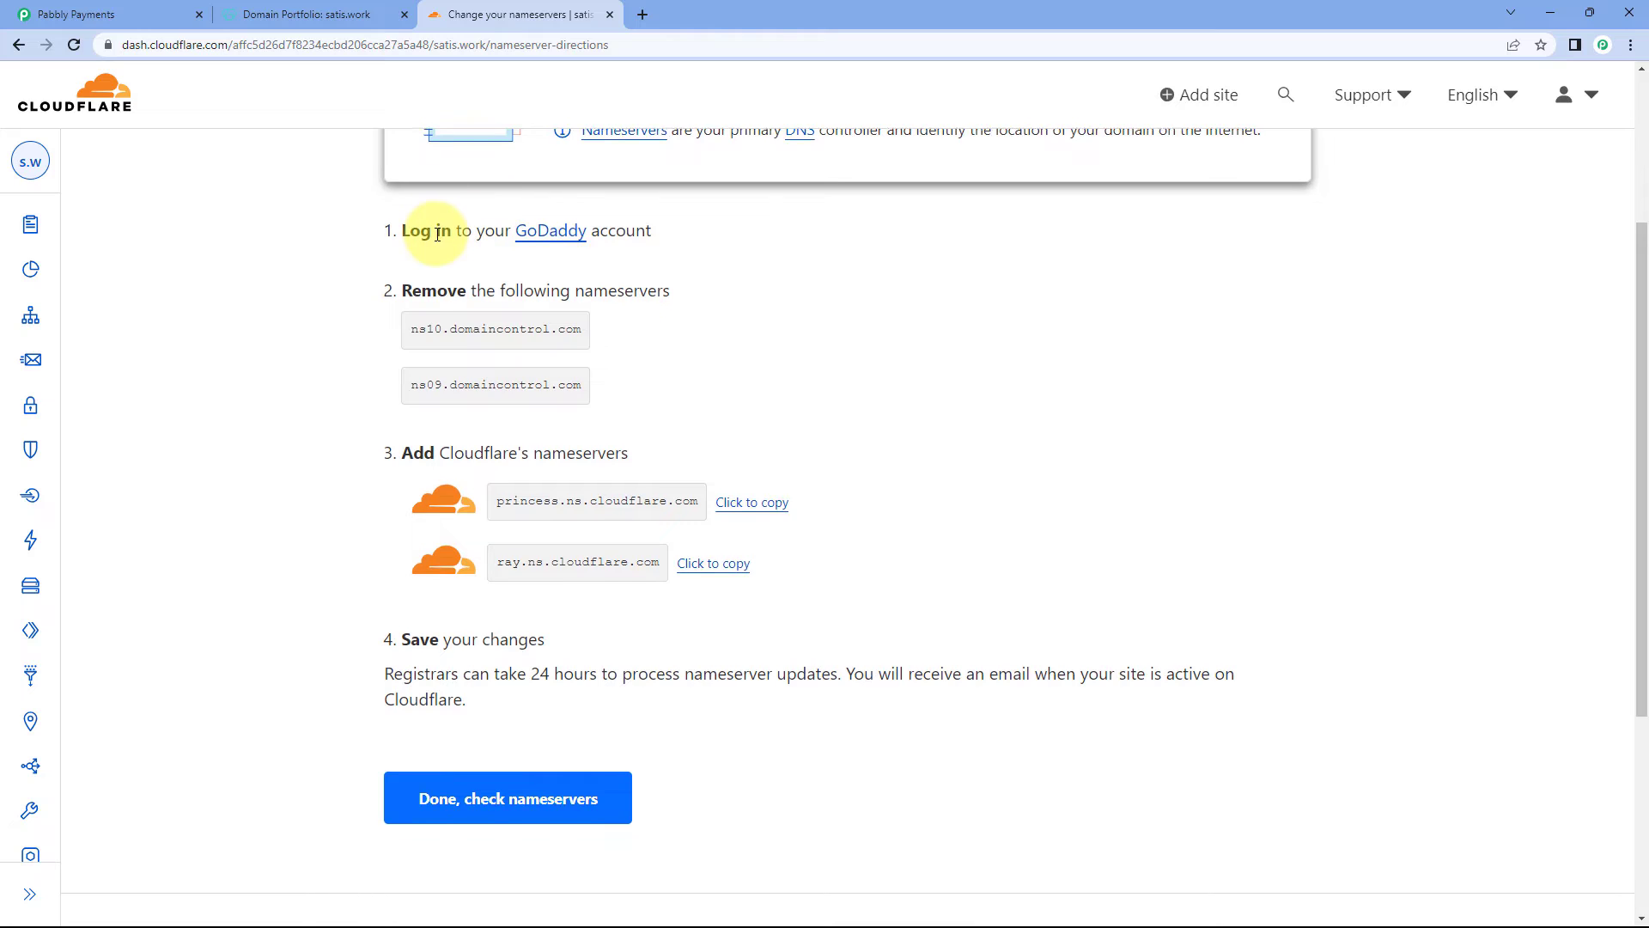
{"action": "scroll", "coordinate": [429, 232], "scroll_direction": "down", "scroll_amount": 1}
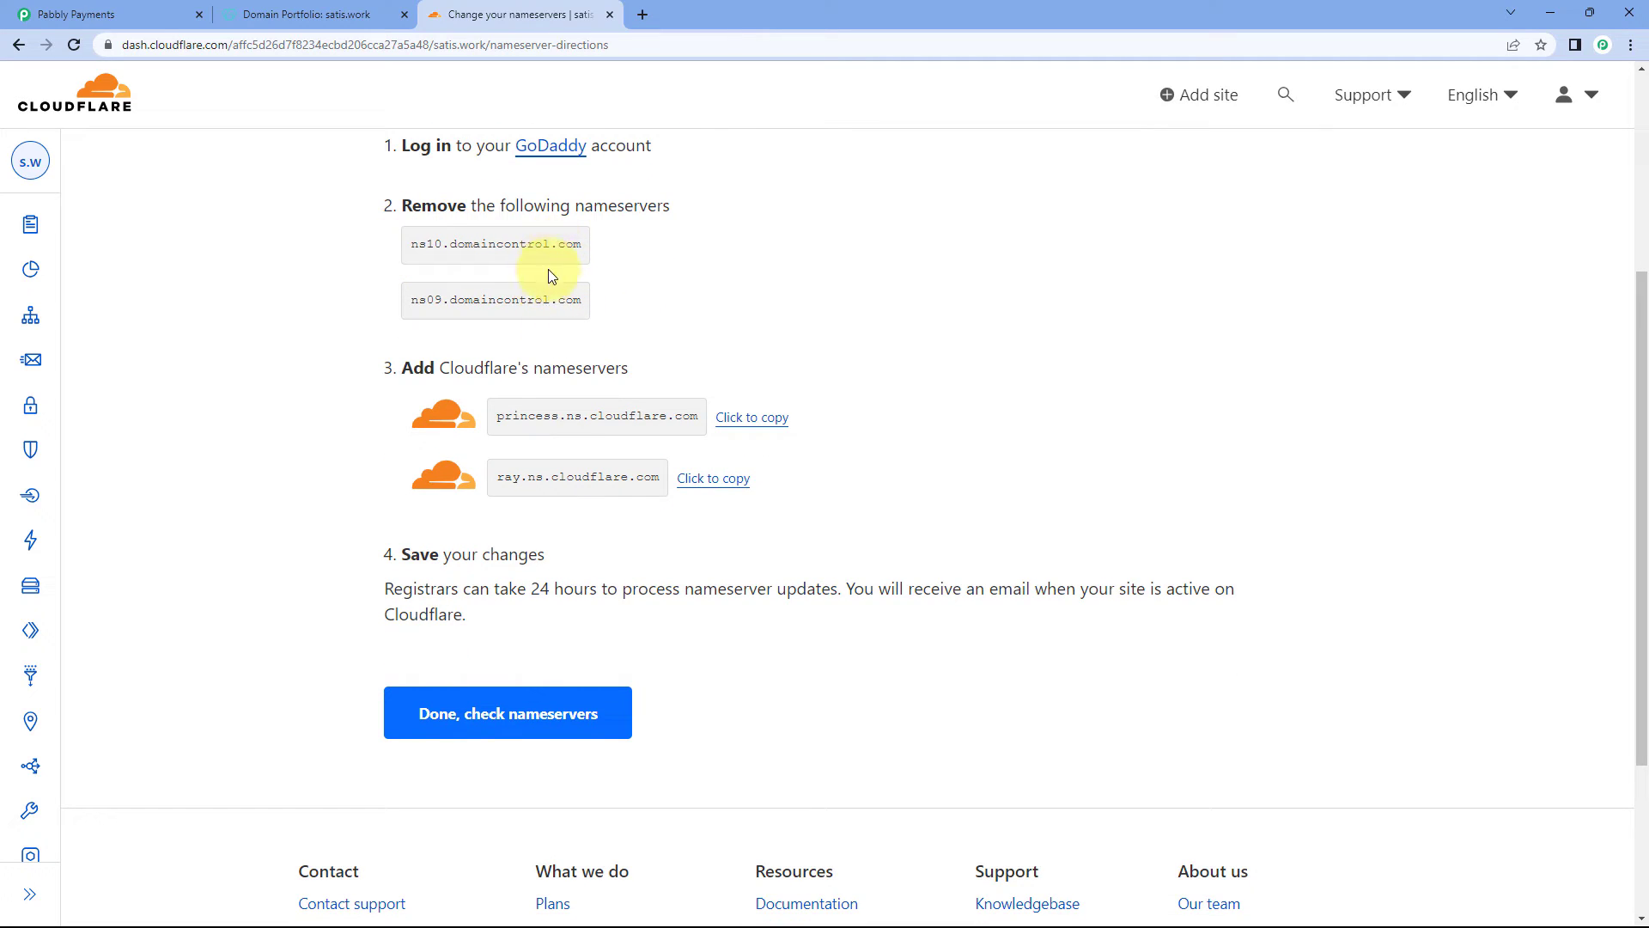
Choose to use own nameservers for satis.work in GoDaddy and enter princess.ns.cloudflare.com, copied from Cloudflare, as the first nameserver.
{"action": "left_click", "coordinate": [310, 15]}
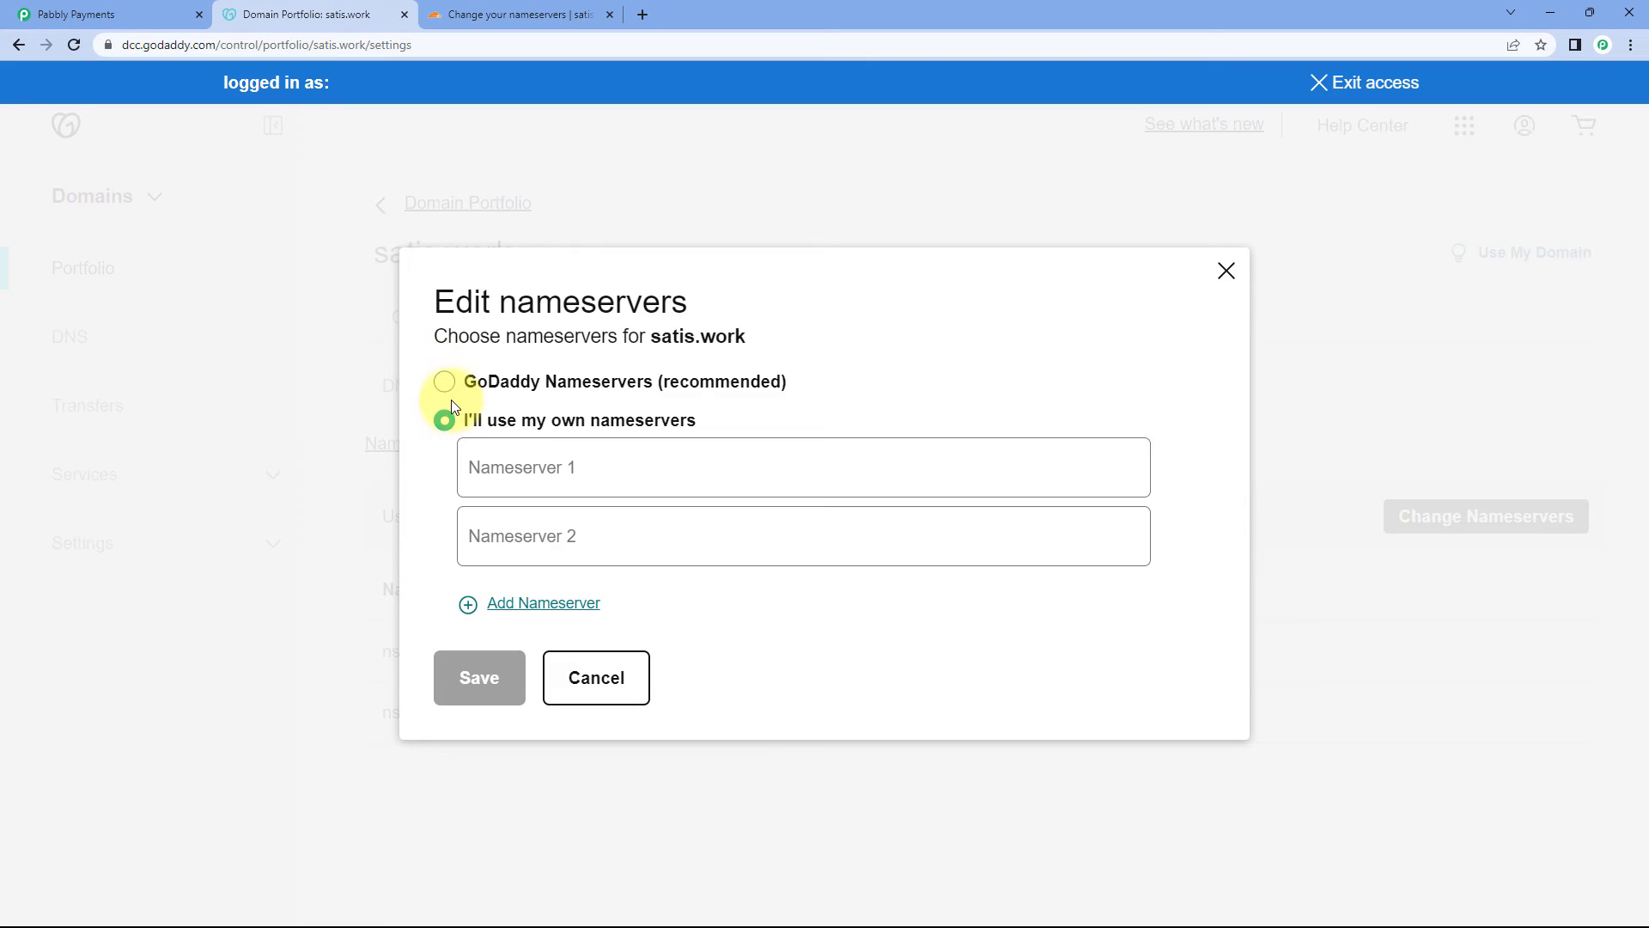
{"action": "left_click", "coordinate": [448, 382]}
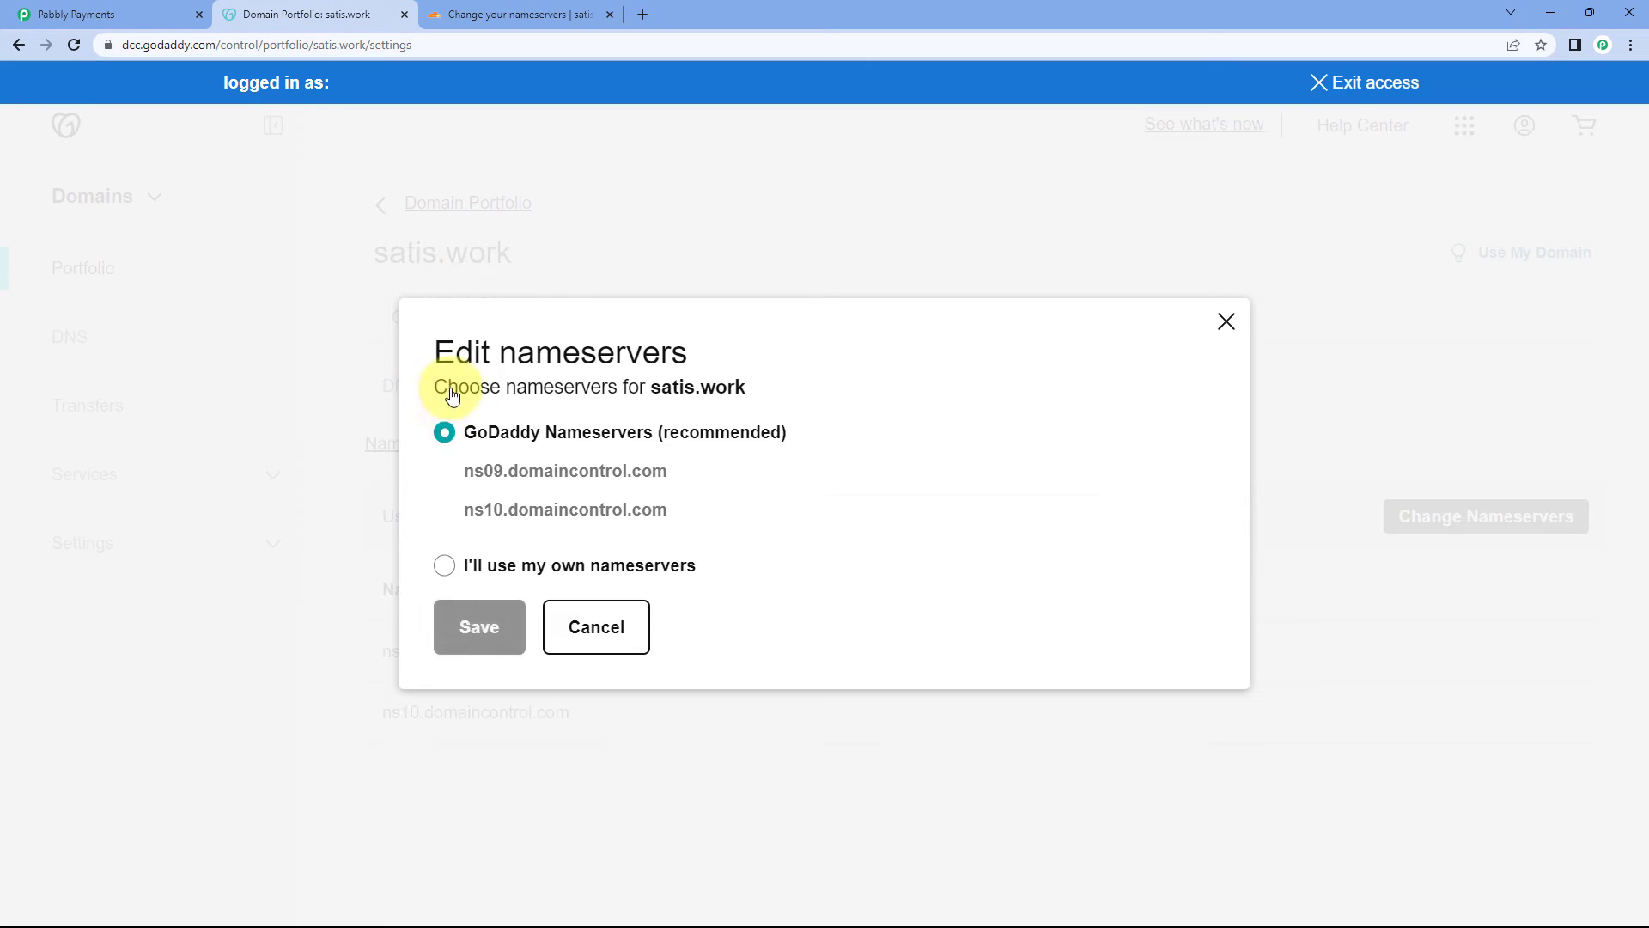
{"action": "left_click", "coordinate": [446, 565]}
{"action": "left_click", "coordinate": [507, 15]}
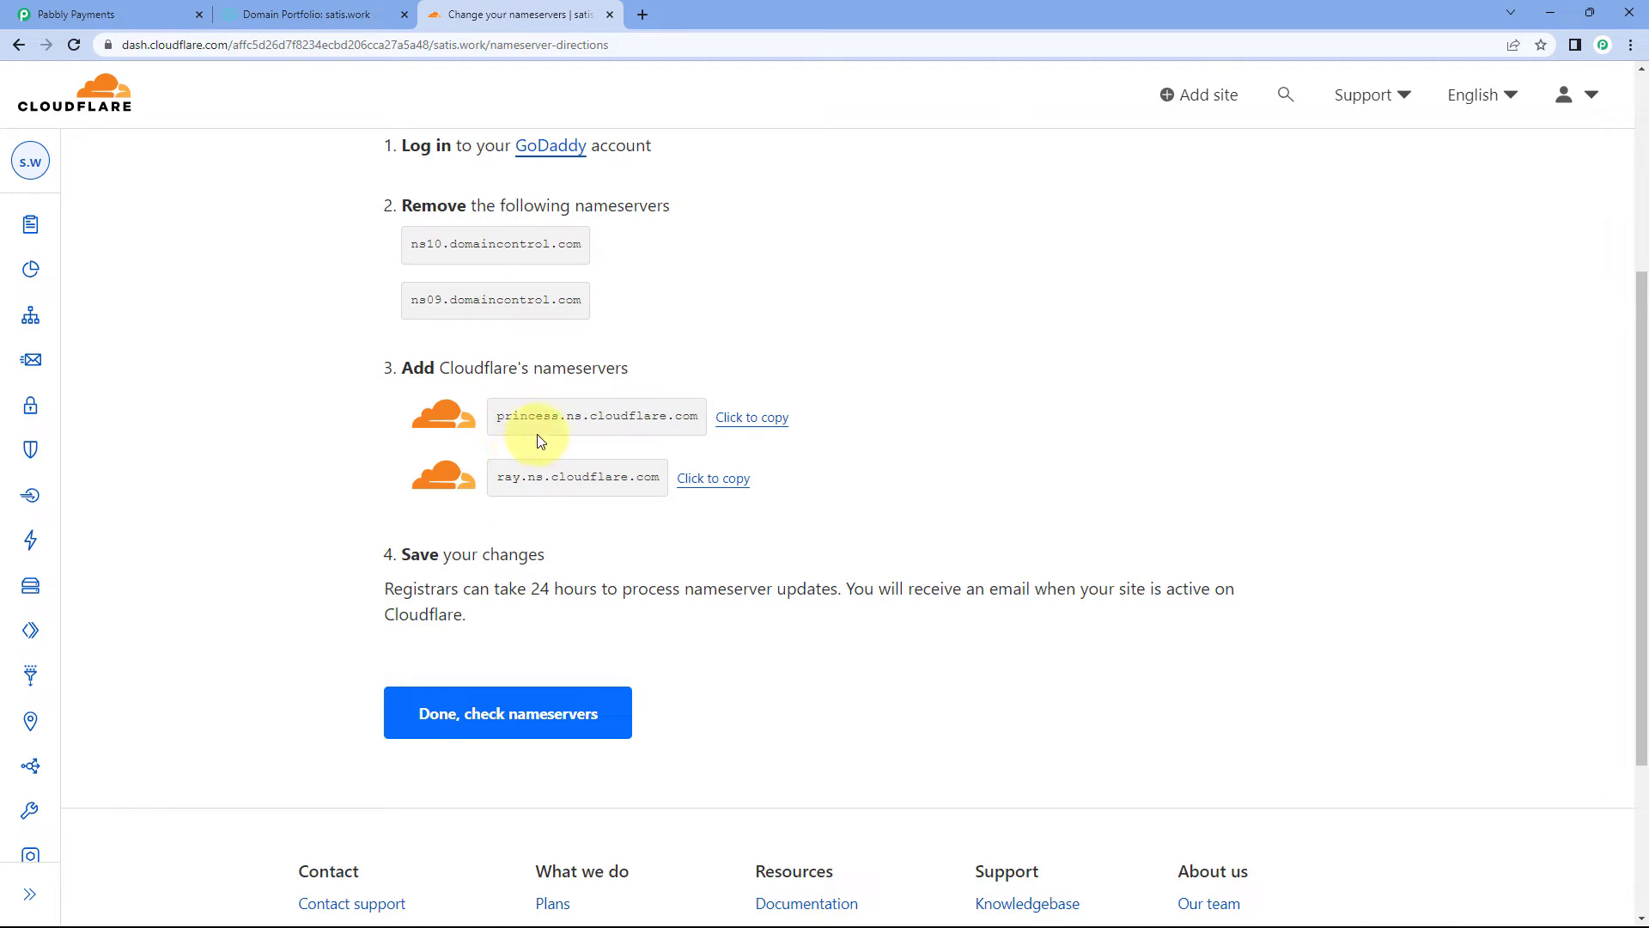
{"action": "left_click", "coordinate": [754, 418]}
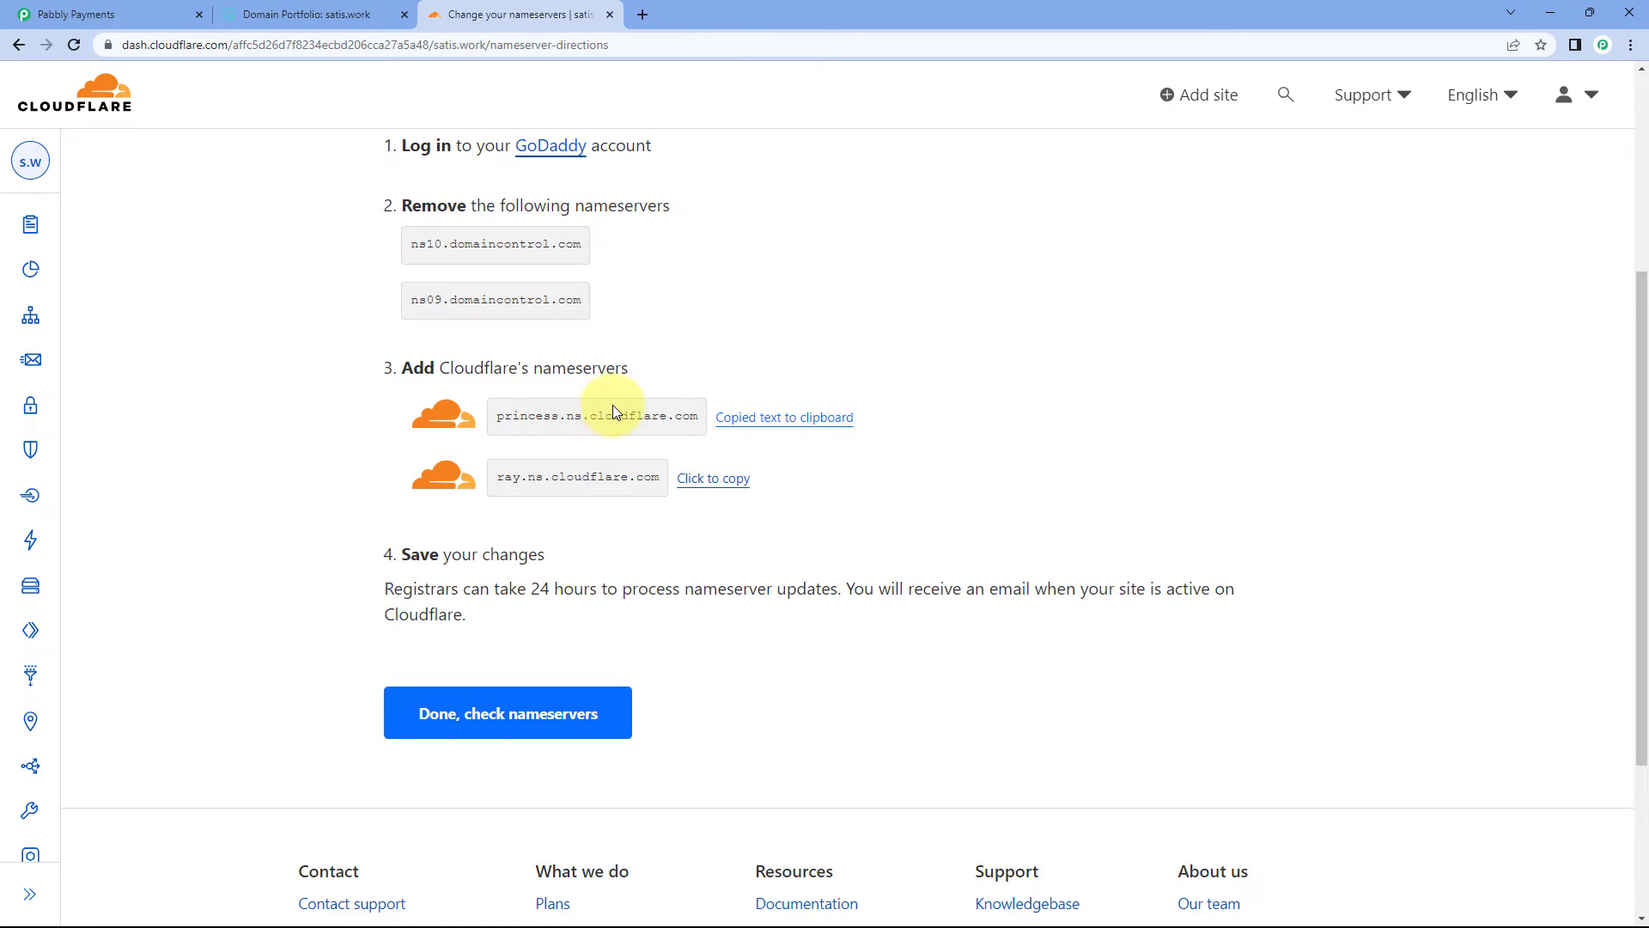
{"action": "left_click", "coordinate": [322, 13]}
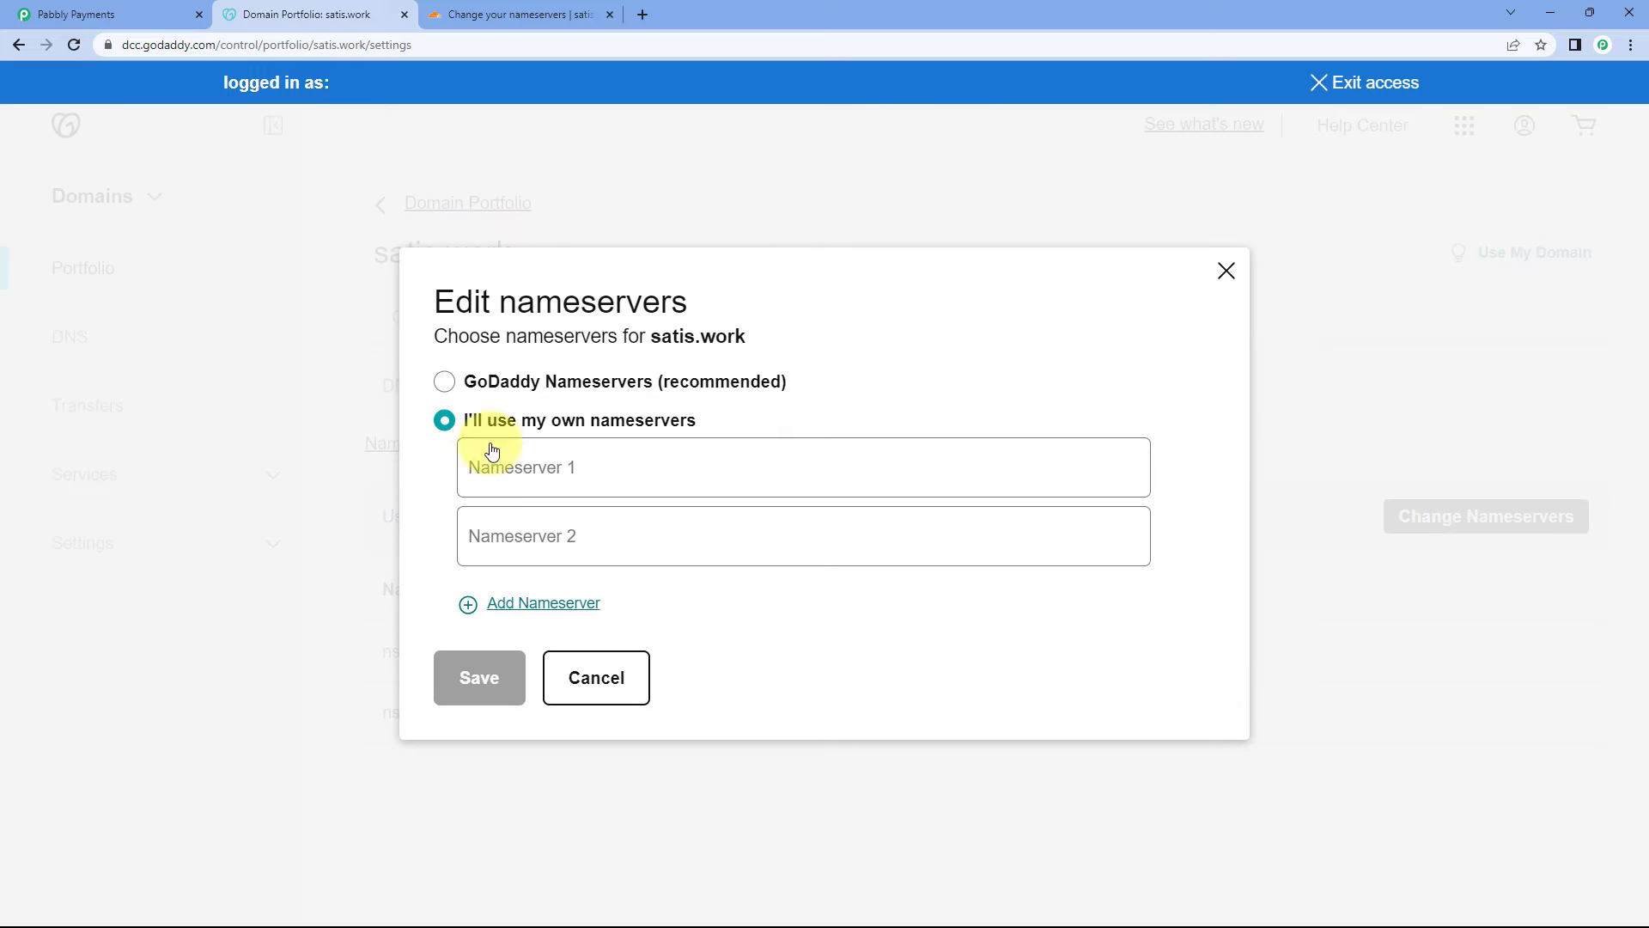
{"action": "left_click", "coordinate": [500, 471]}
{"action": "right_click", "coordinate": [500, 477]}
{"action": "left_click", "coordinate": [553, 605]}
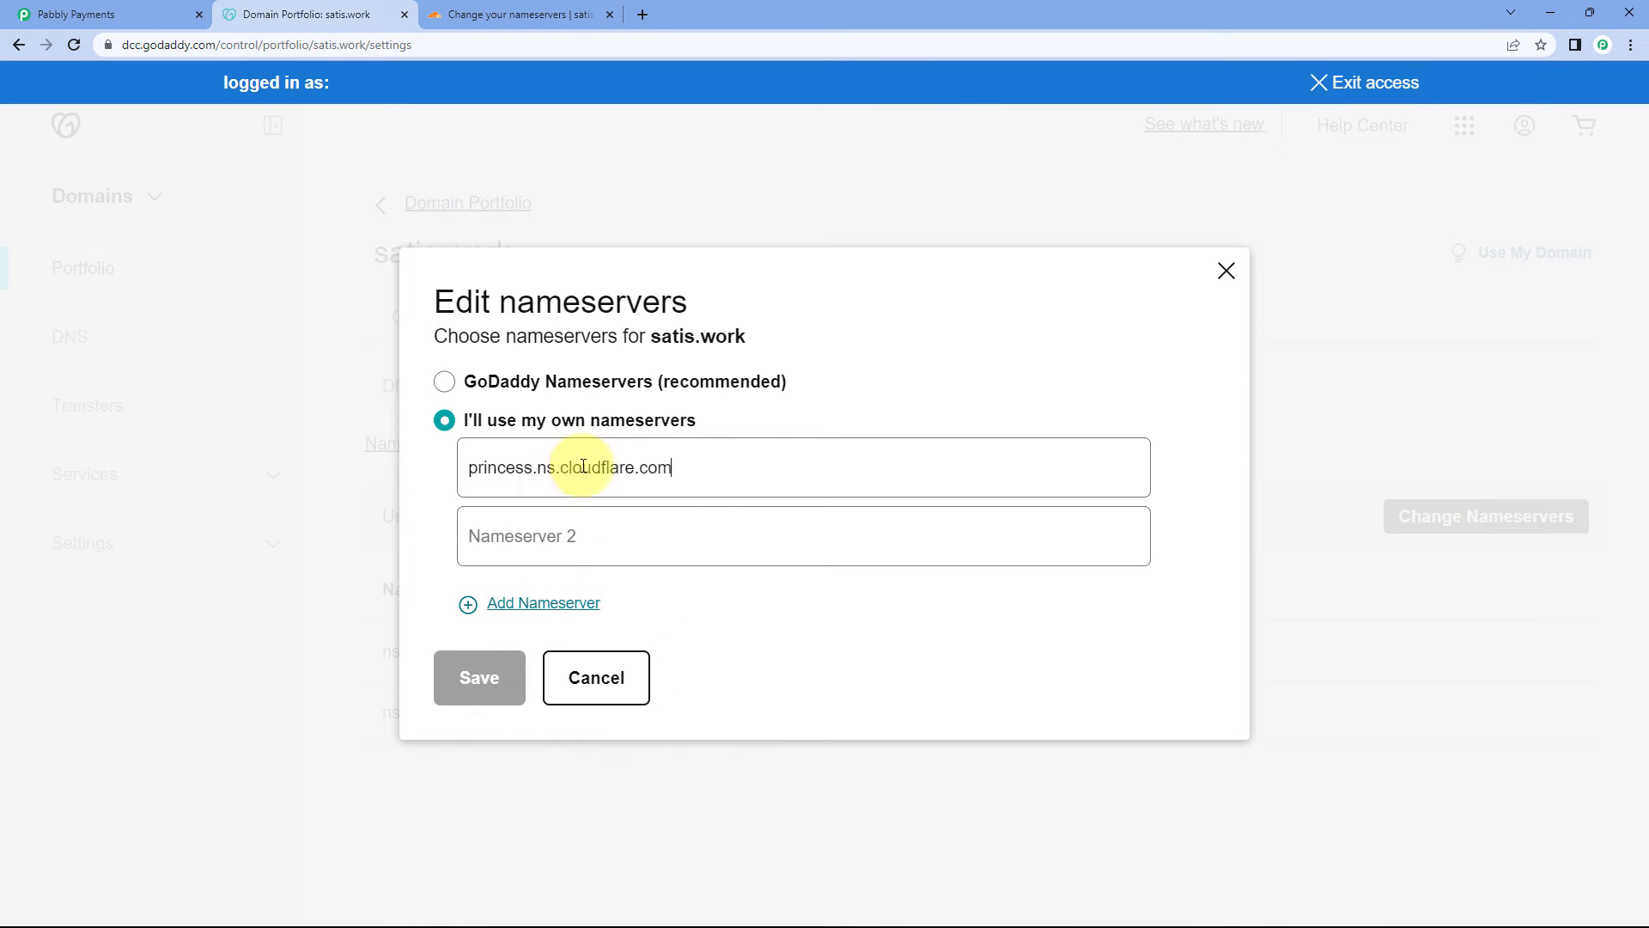
Copy ray.ns.cloudflare.com from Cloudflare into GoDaddy as the second nameserver, then save and consent to the nameserver update for satis.work.
{"action": "left_click", "coordinate": [519, 14]}
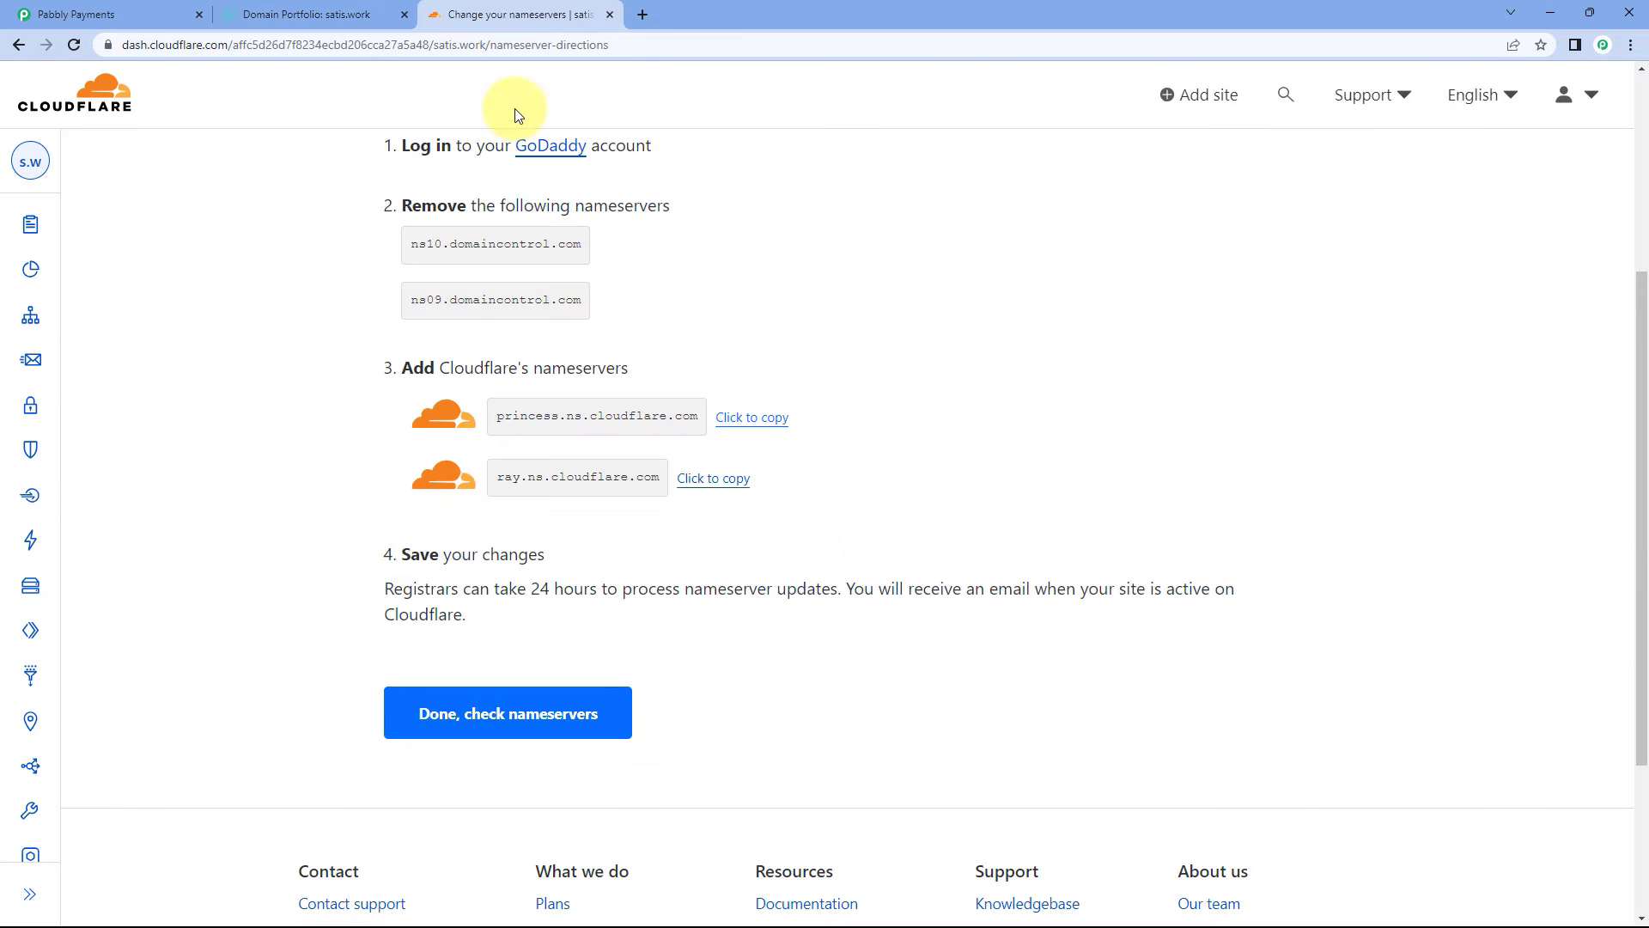
{"action": "left_click", "coordinate": [712, 486]}
{"action": "left_click", "coordinate": [309, 13]}
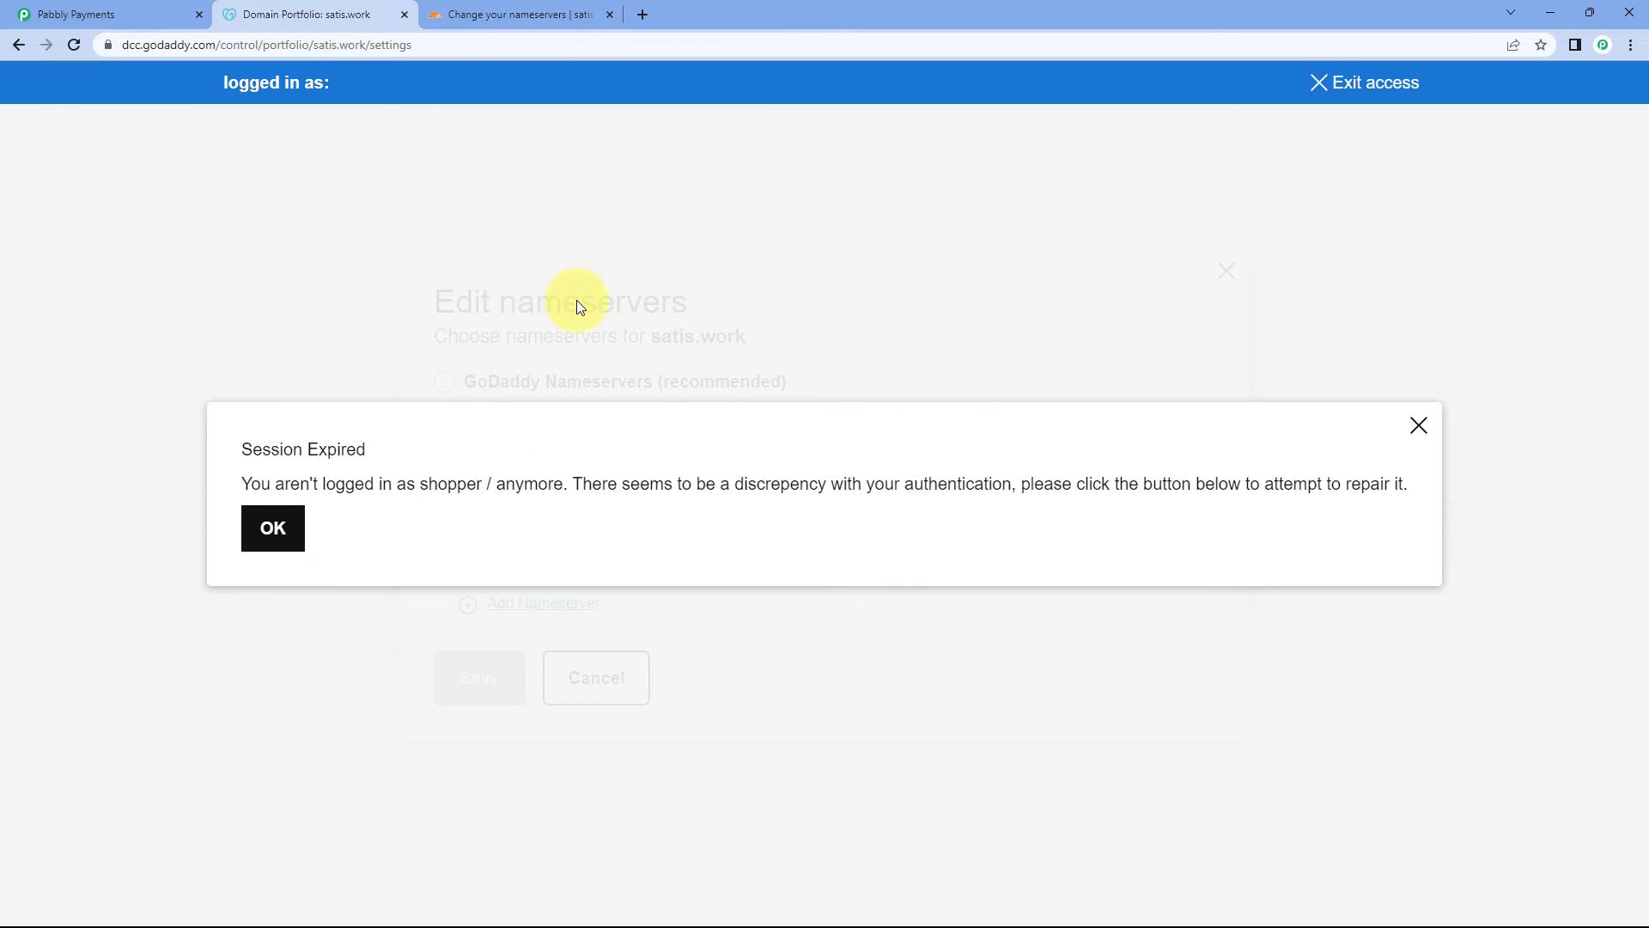
{"action": "right_click", "coordinate": [522, 532]}
{"action": "left_click", "coordinate": [573, 667]}
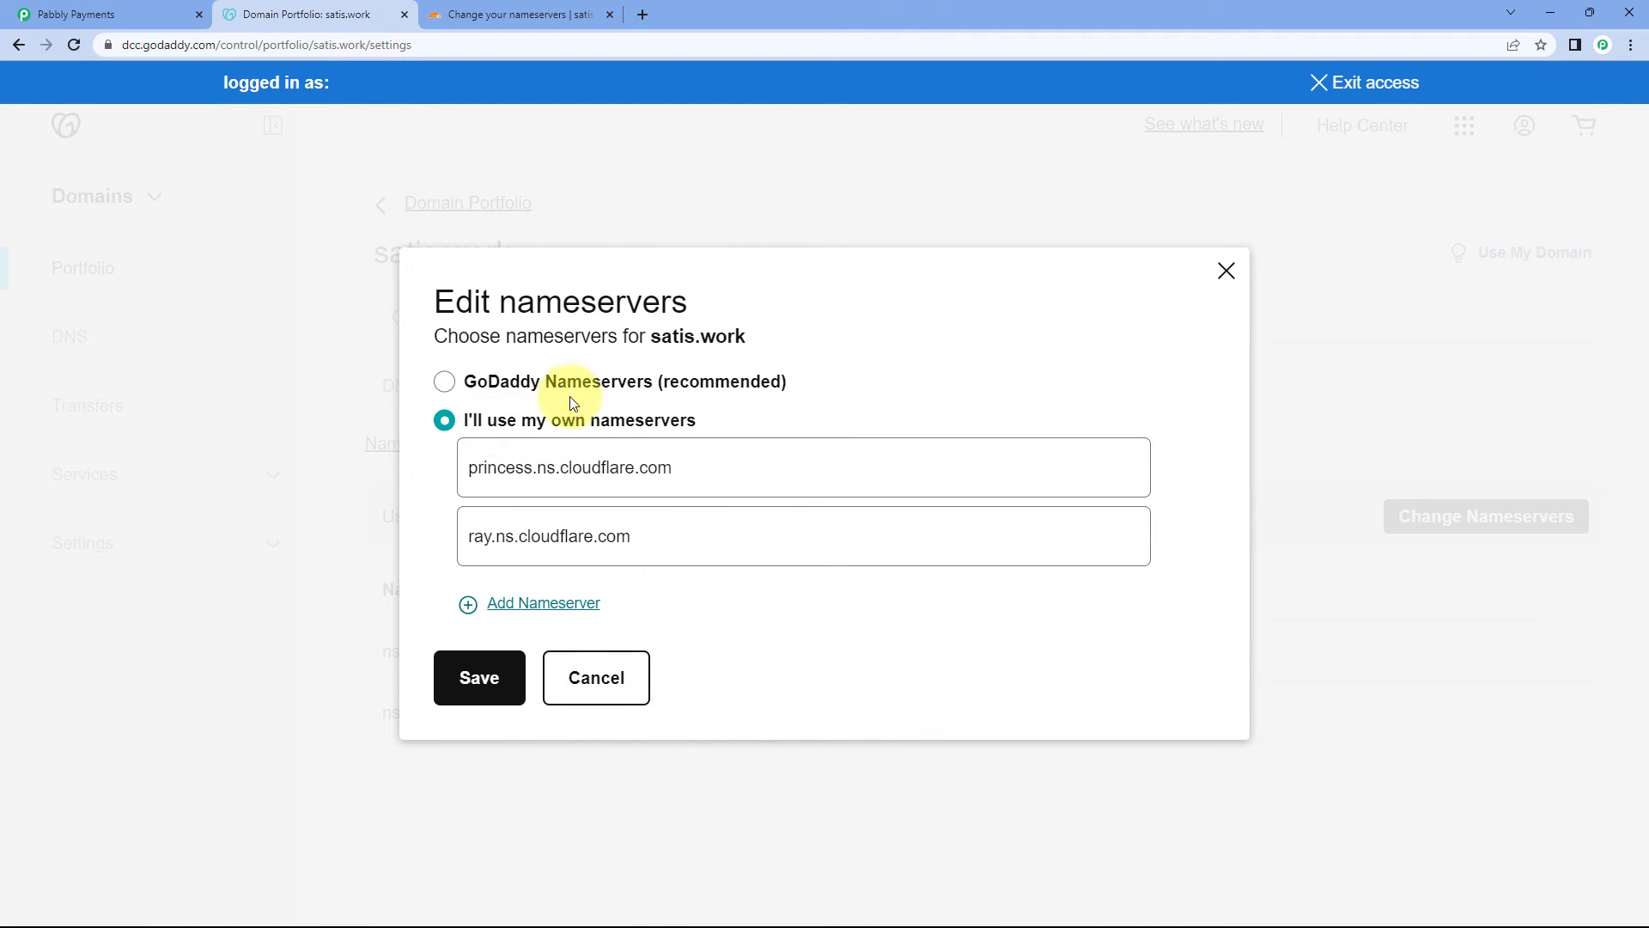
{"action": "left_click", "coordinate": [483, 681]}
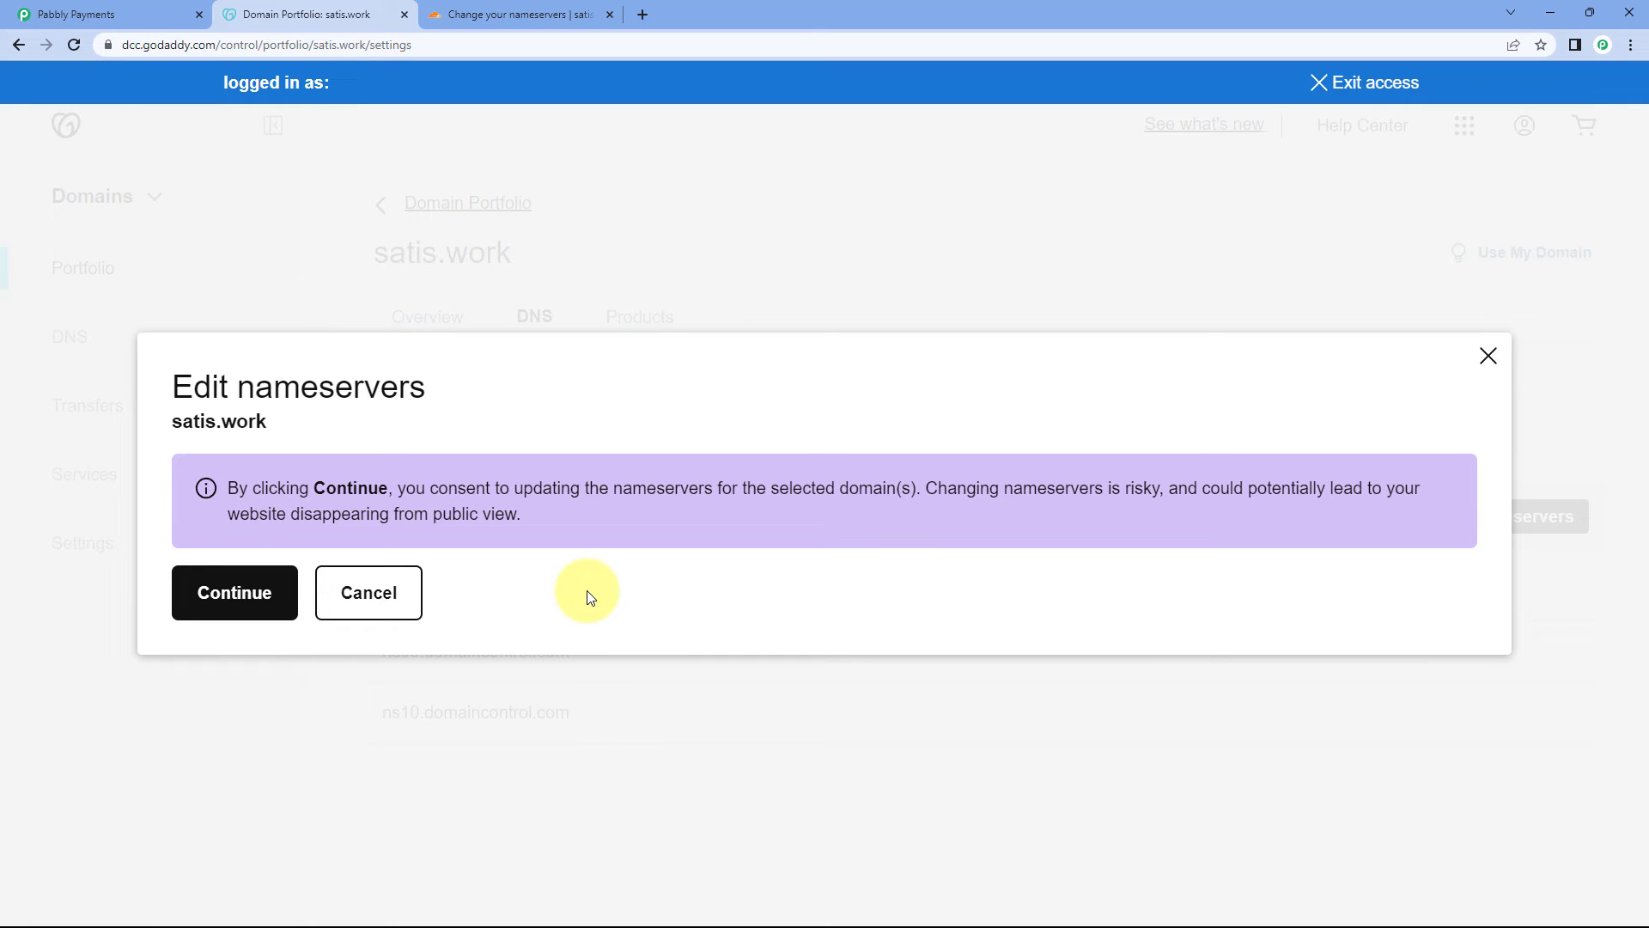
{"action": "left_click", "coordinate": [225, 603]}
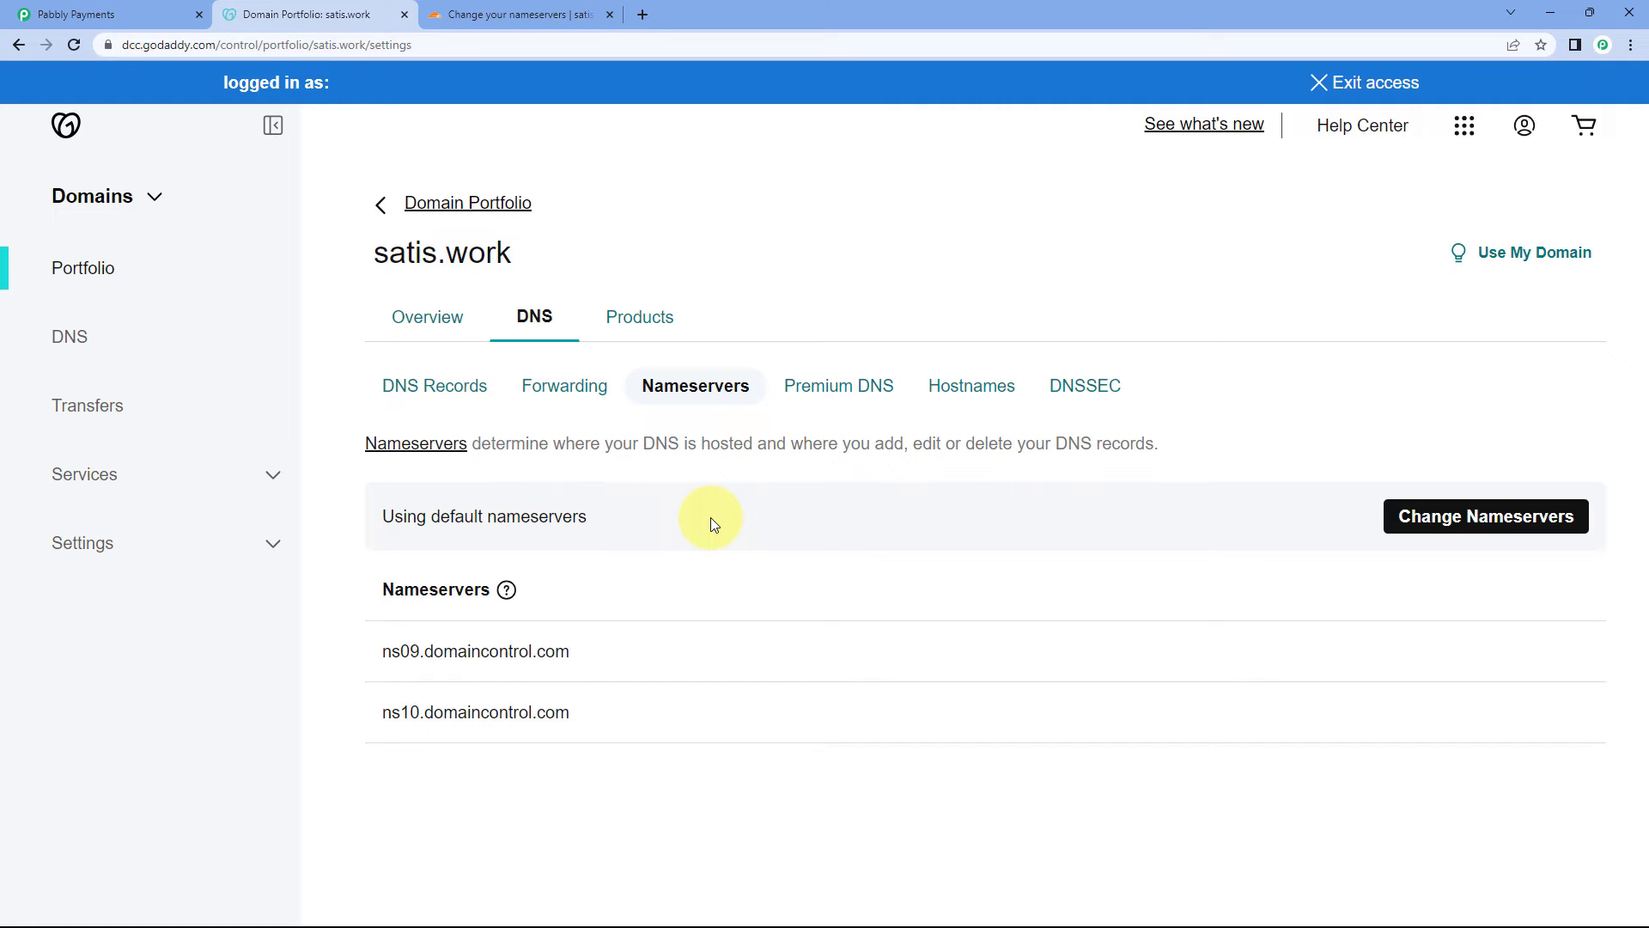
Reload the satis.work domain settings in GoDaddy and check the list of nameservers.
{"action": "key", "text": "F5"}
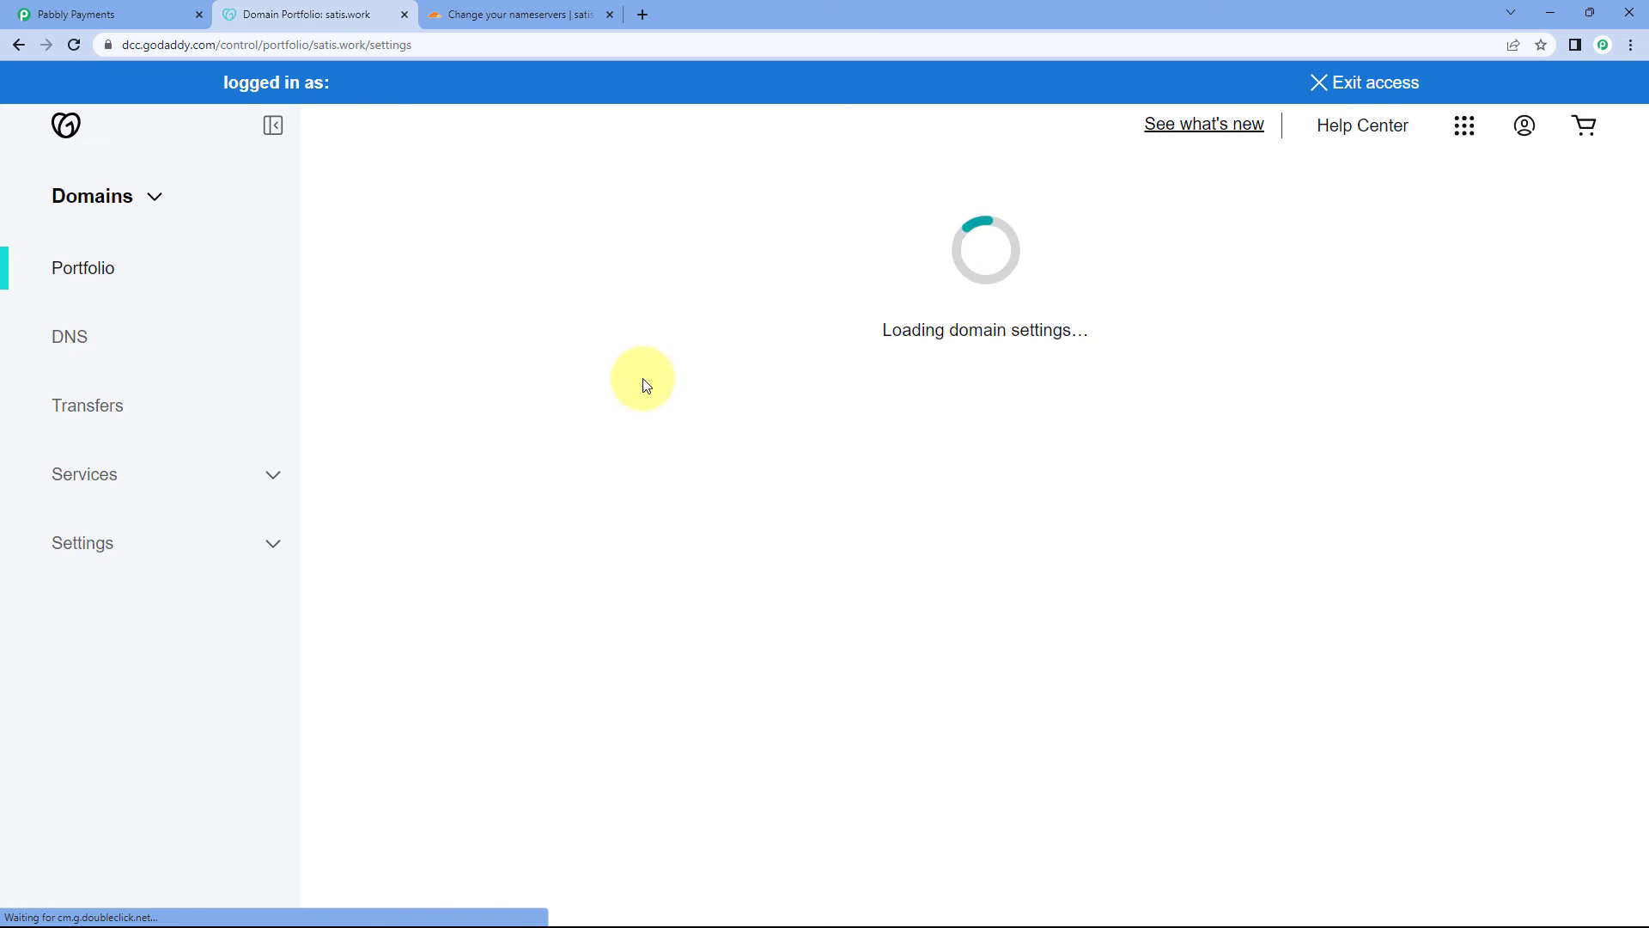
{"action": "left_click", "coordinate": [528, 319]}
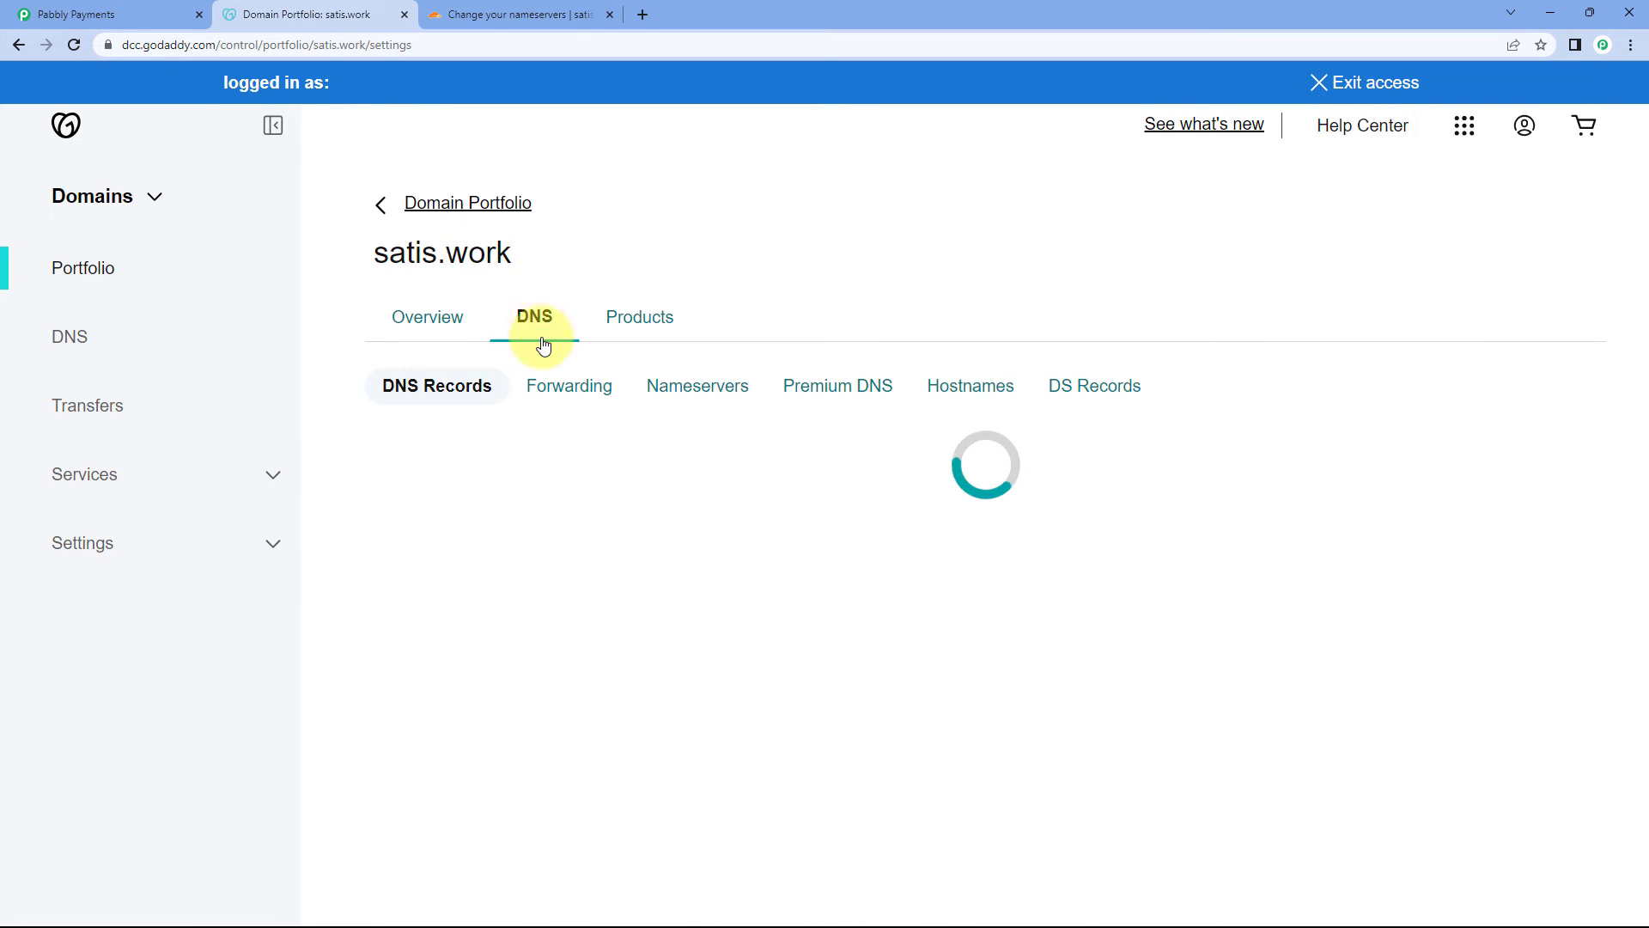
{"action": "left_click", "coordinate": [685, 384]}
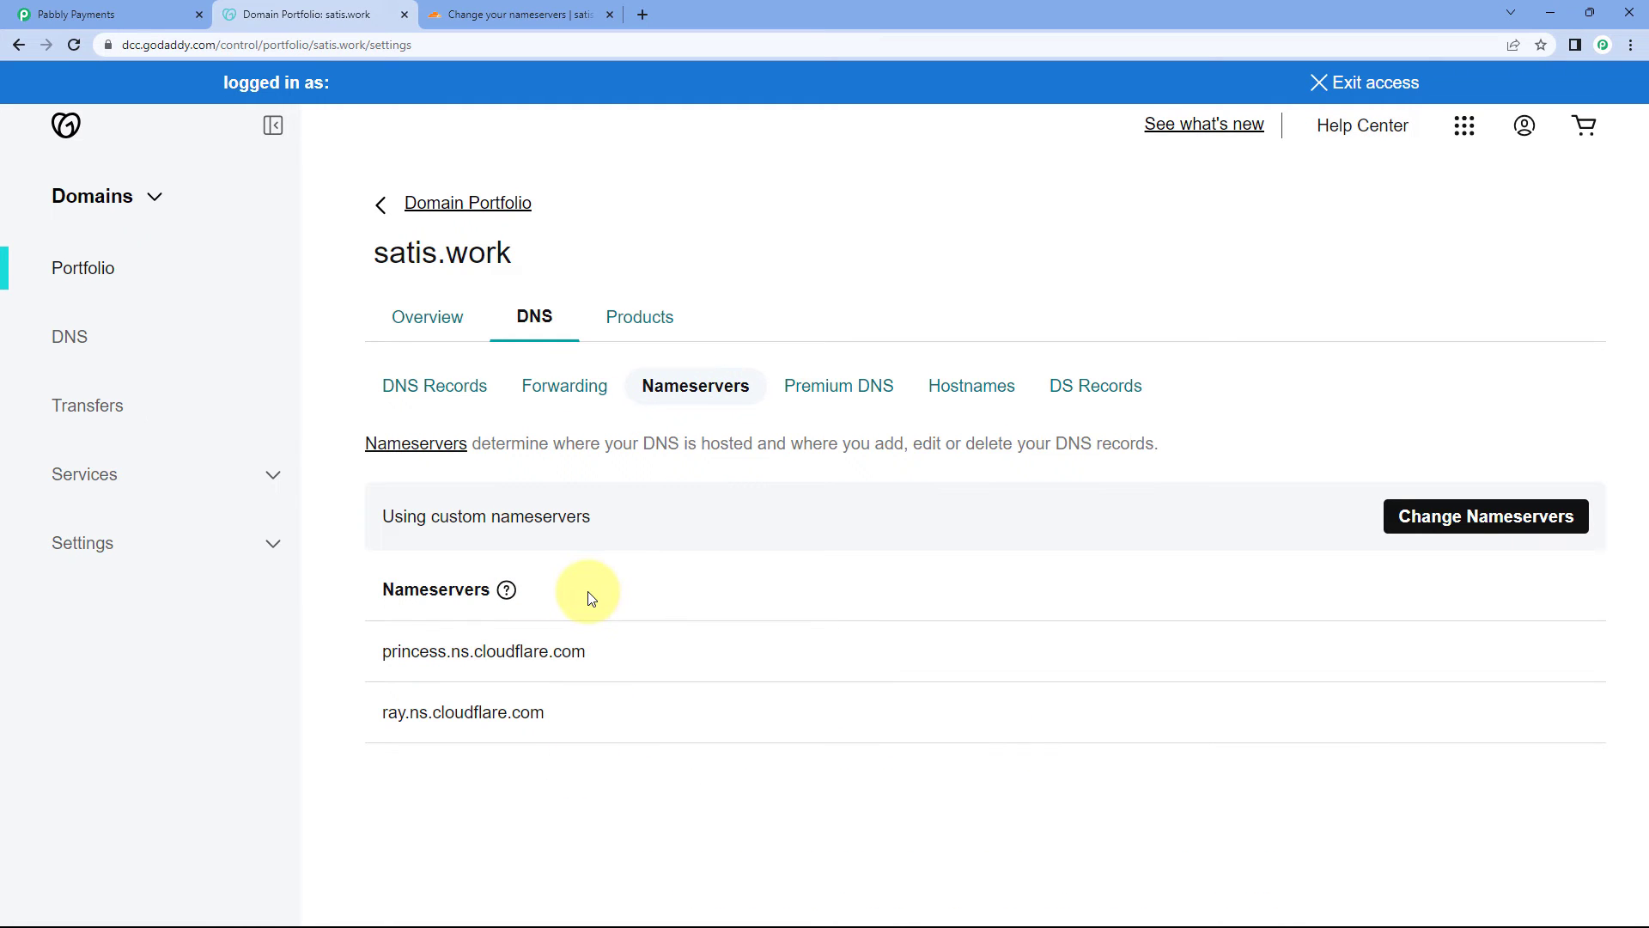
Switch to Cloudflare and confirm that the nameserver change for satis.work is done.
{"action": "left_click", "coordinate": [514, 14]}
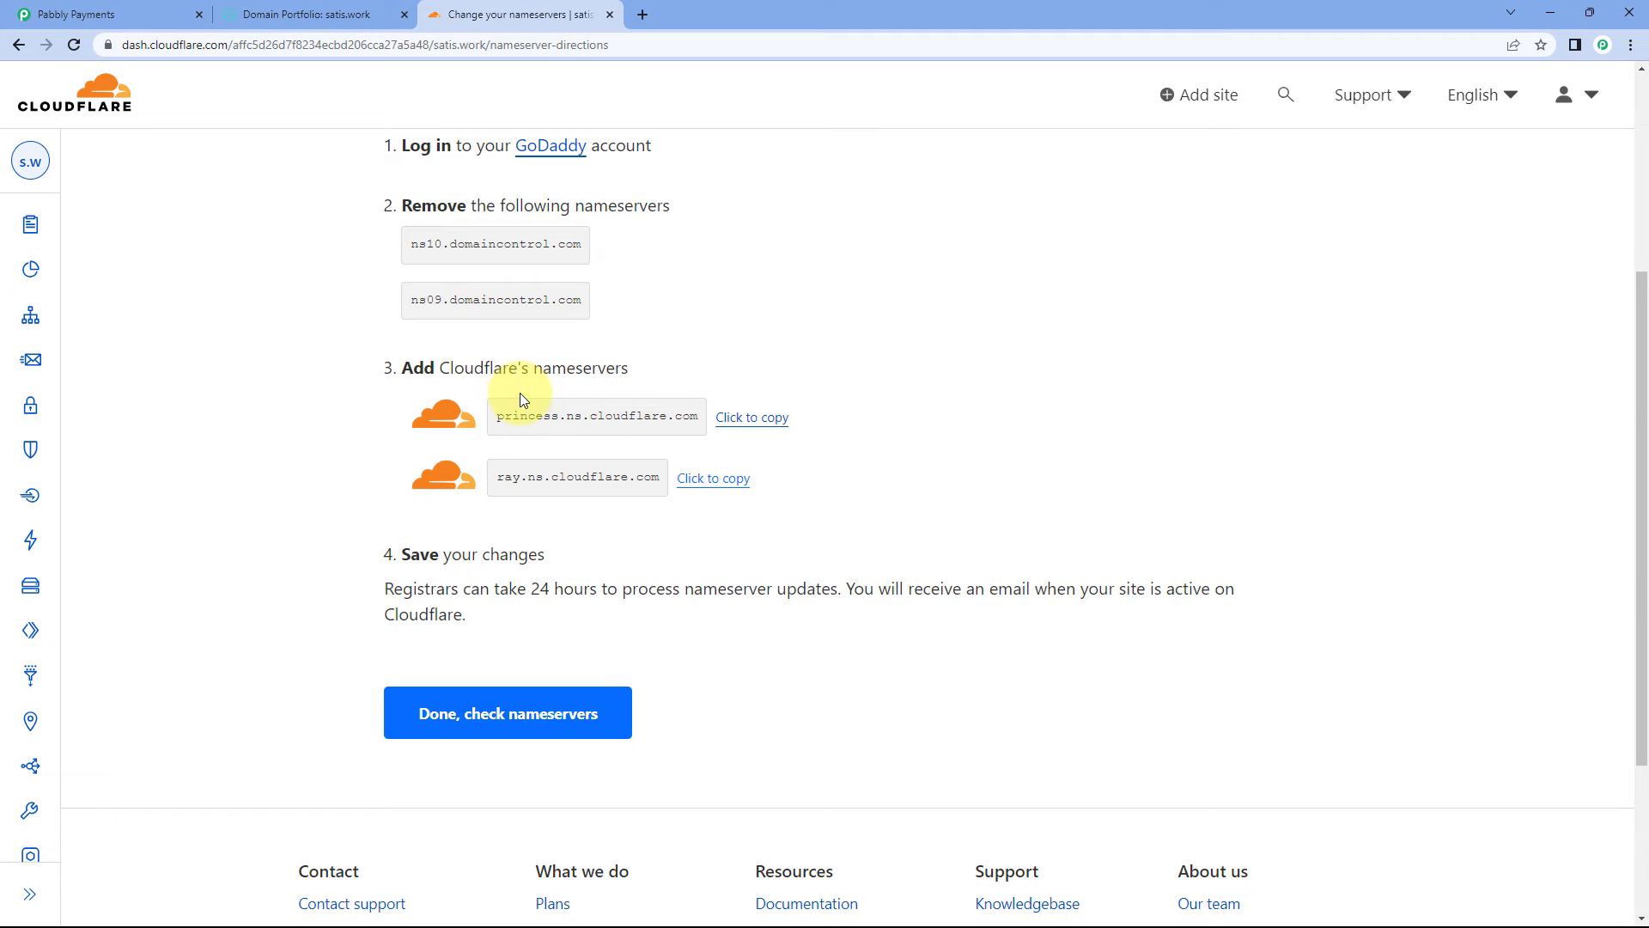
{"action": "left_click", "coordinate": [73, 15]}
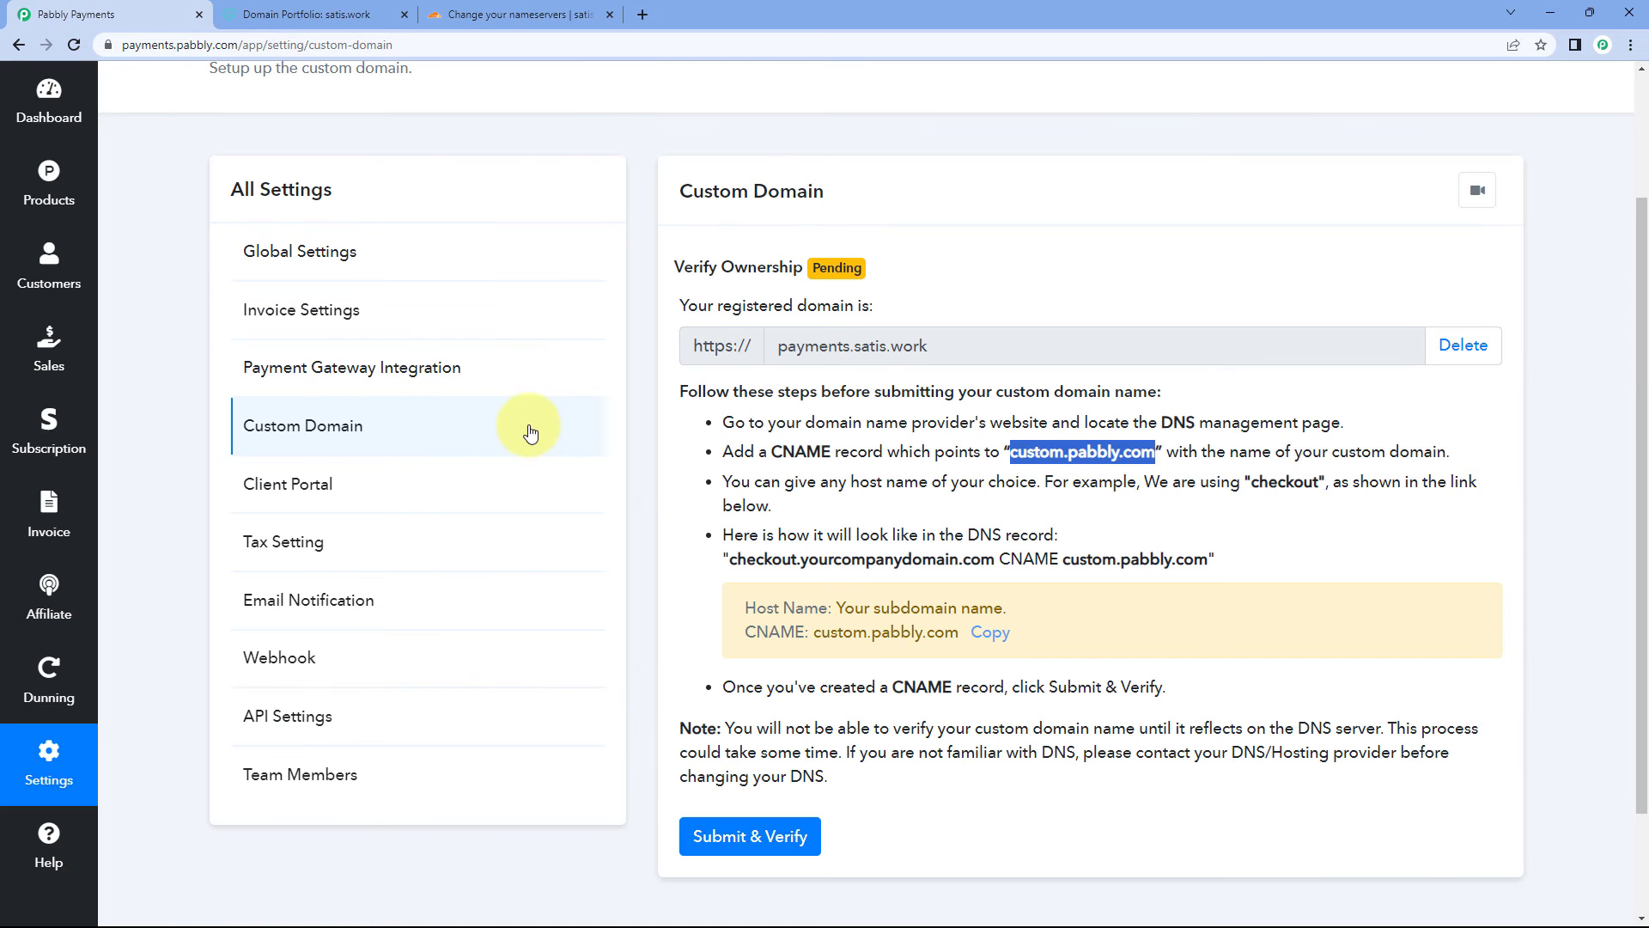
{"action": "left_click", "coordinate": [311, 10]}
{"action": "left_click", "coordinate": [497, 15]}
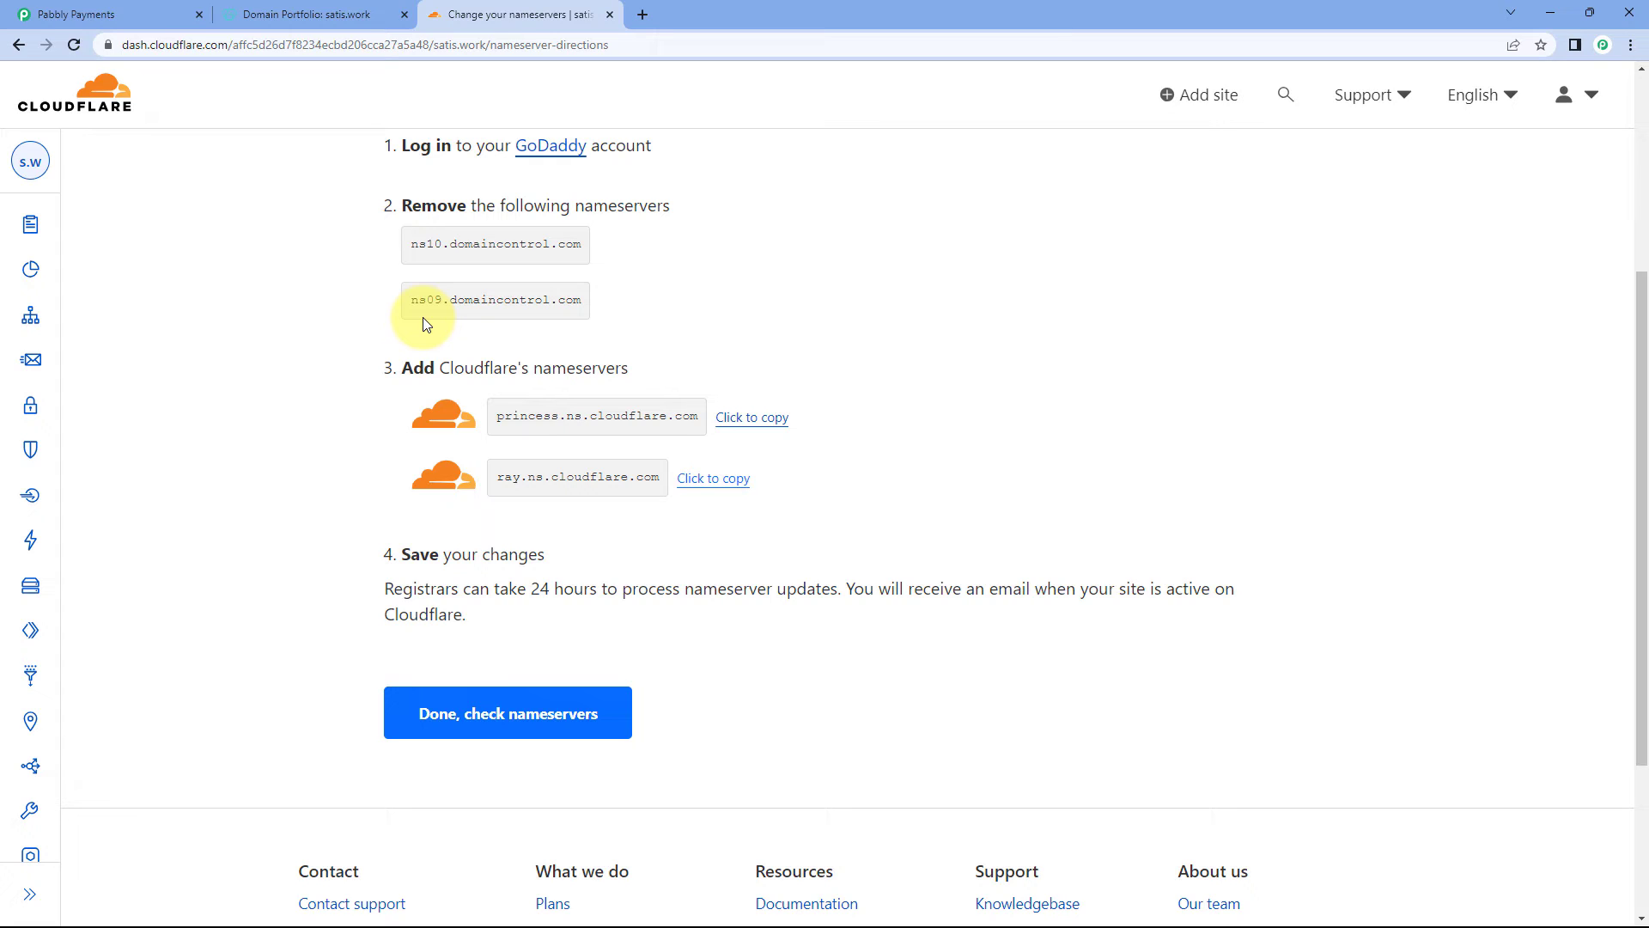
{"action": "left_click", "coordinate": [507, 728]}
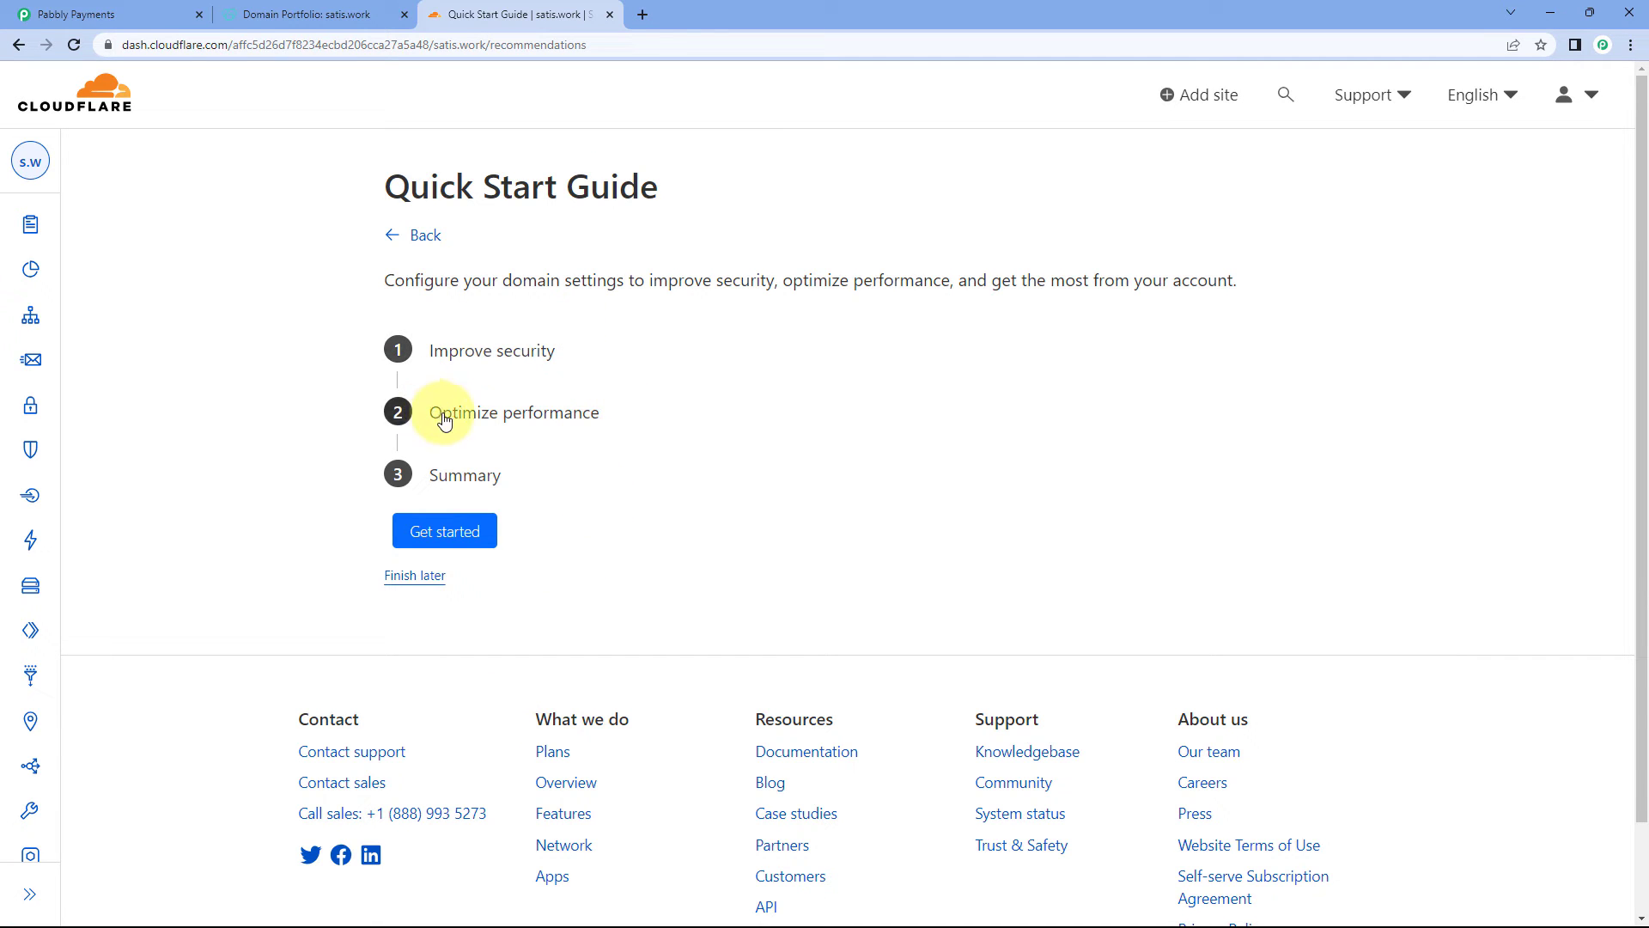
Complete the Quick Start Guide for satis.work with Automatic HTTPS Rewrites, Always Use HTTPS and Brotli turned on.
{"action": "left_click", "coordinate": [466, 530]}
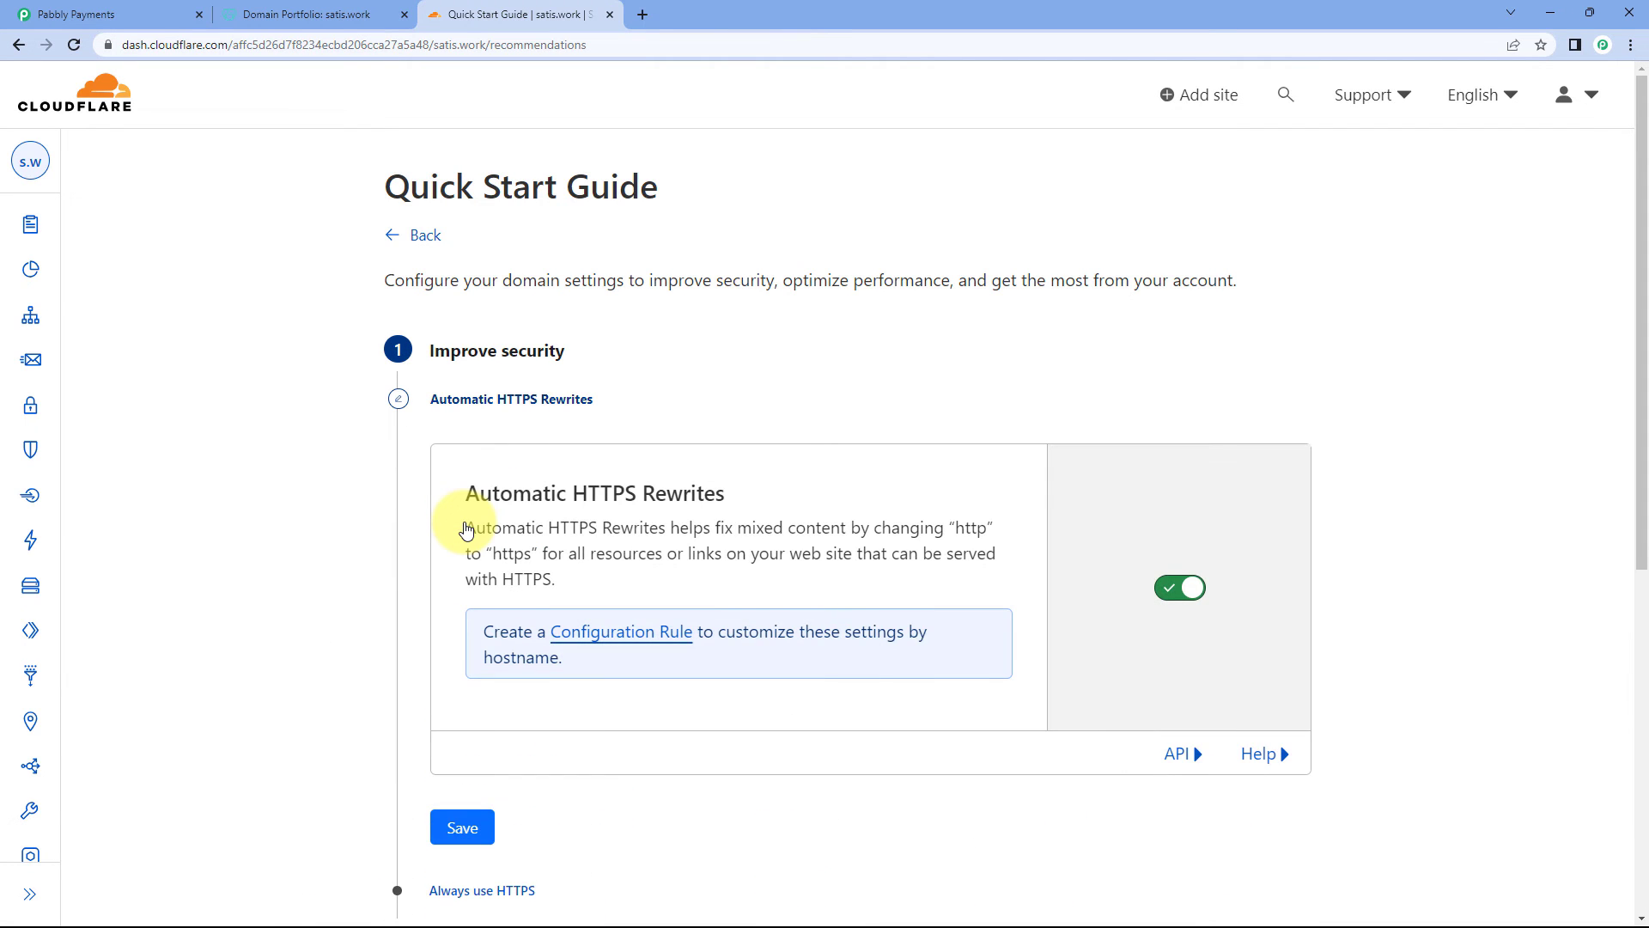
{"action": "scroll", "coordinate": [463, 522], "scroll_direction": "down", "scroll_amount": 2}
{"action": "left_click", "coordinate": [468, 659]}
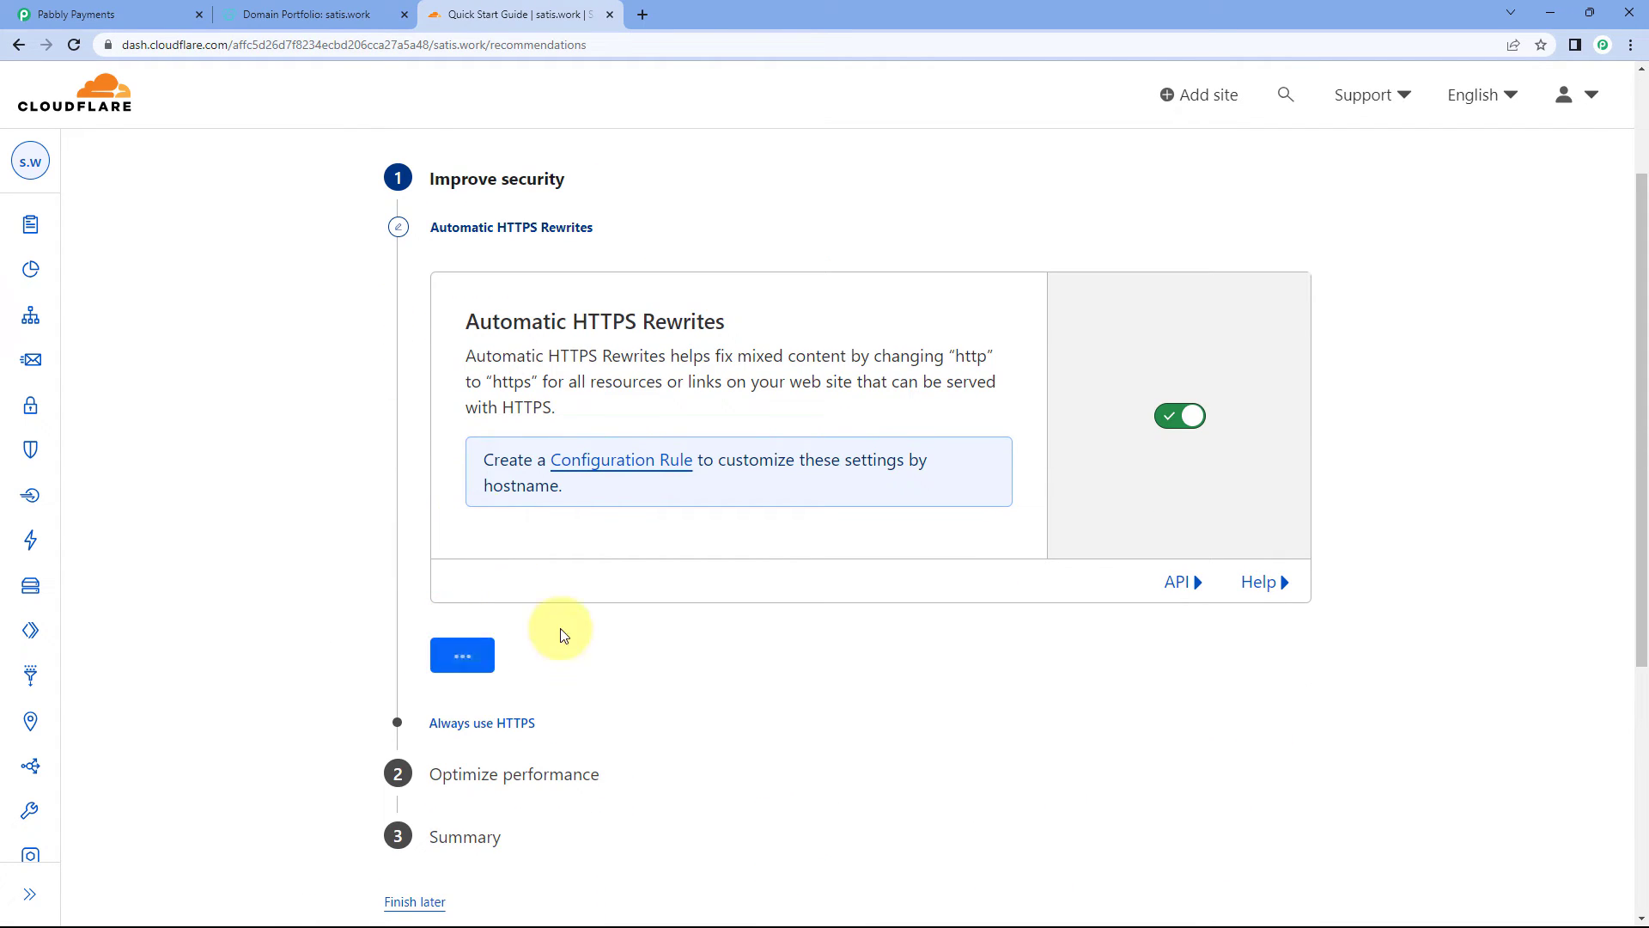
{"action": "left_click", "coordinate": [571, 611]}
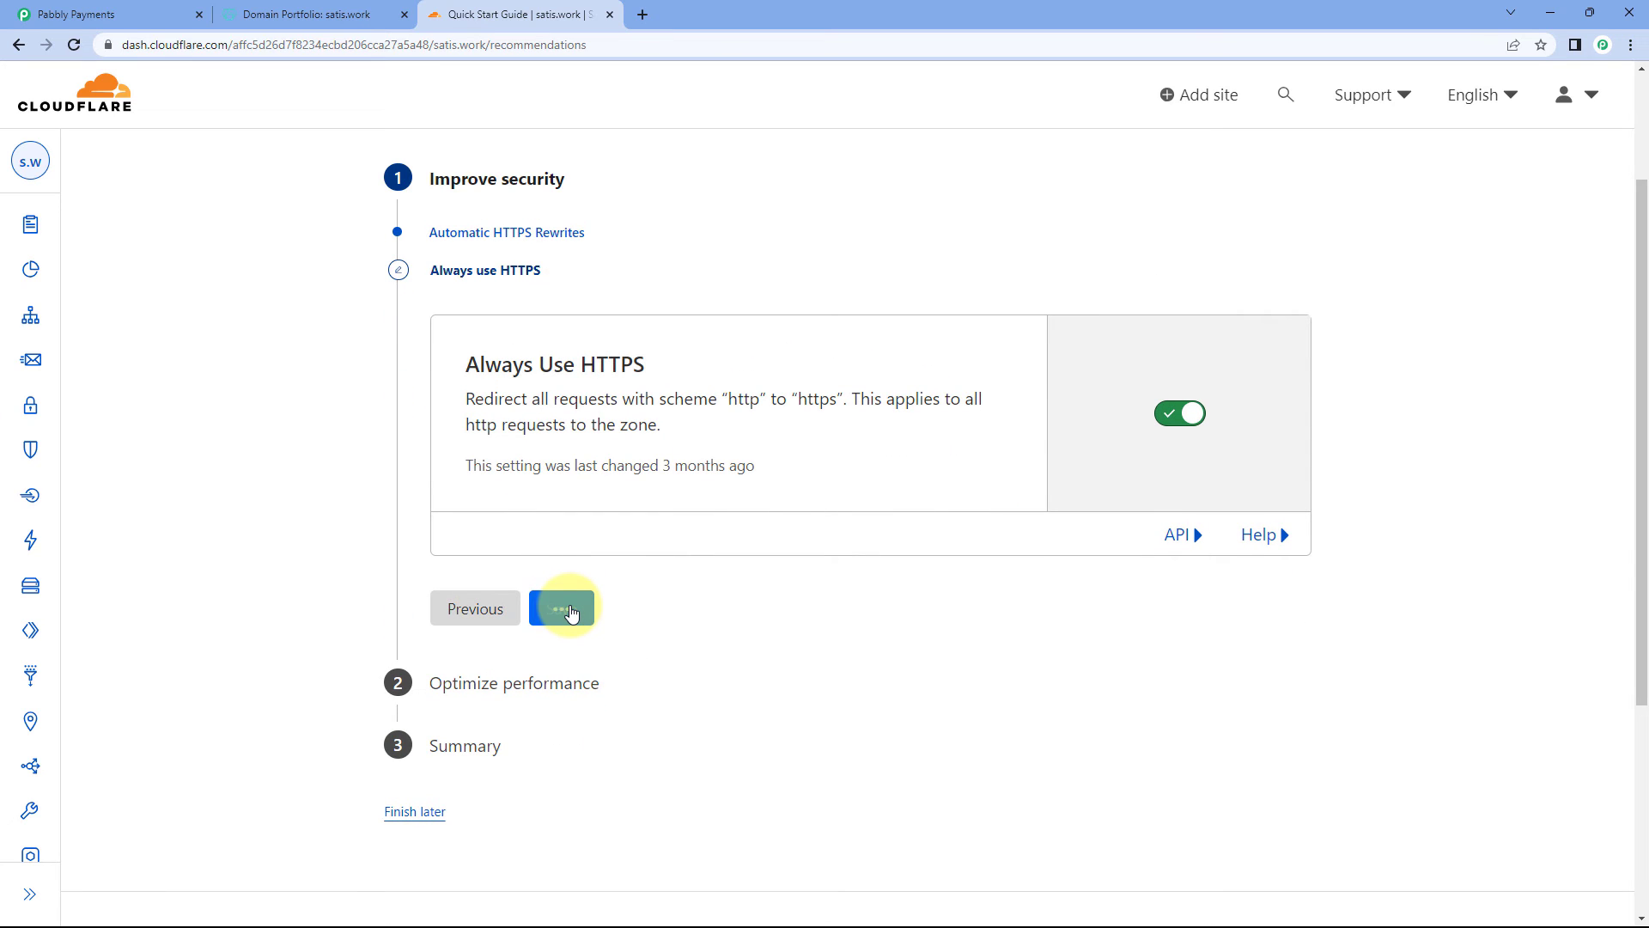
{"action": "left_click", "coordinate": [563, 589]}
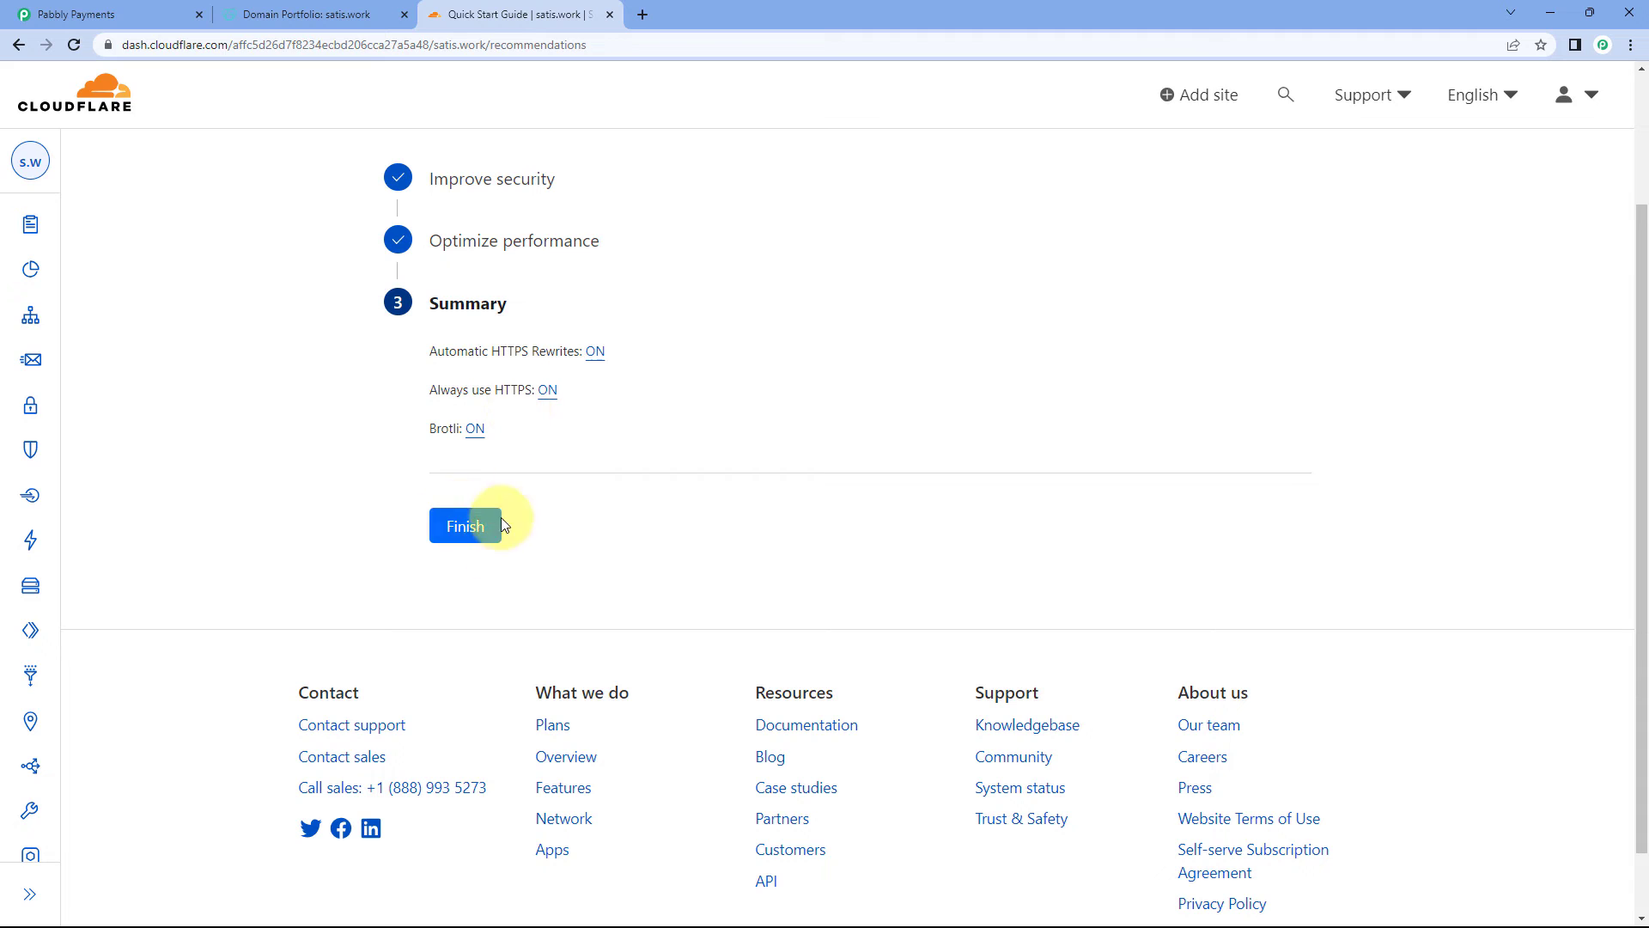
{"action": "left_click", "coordinate": [463, 531]}
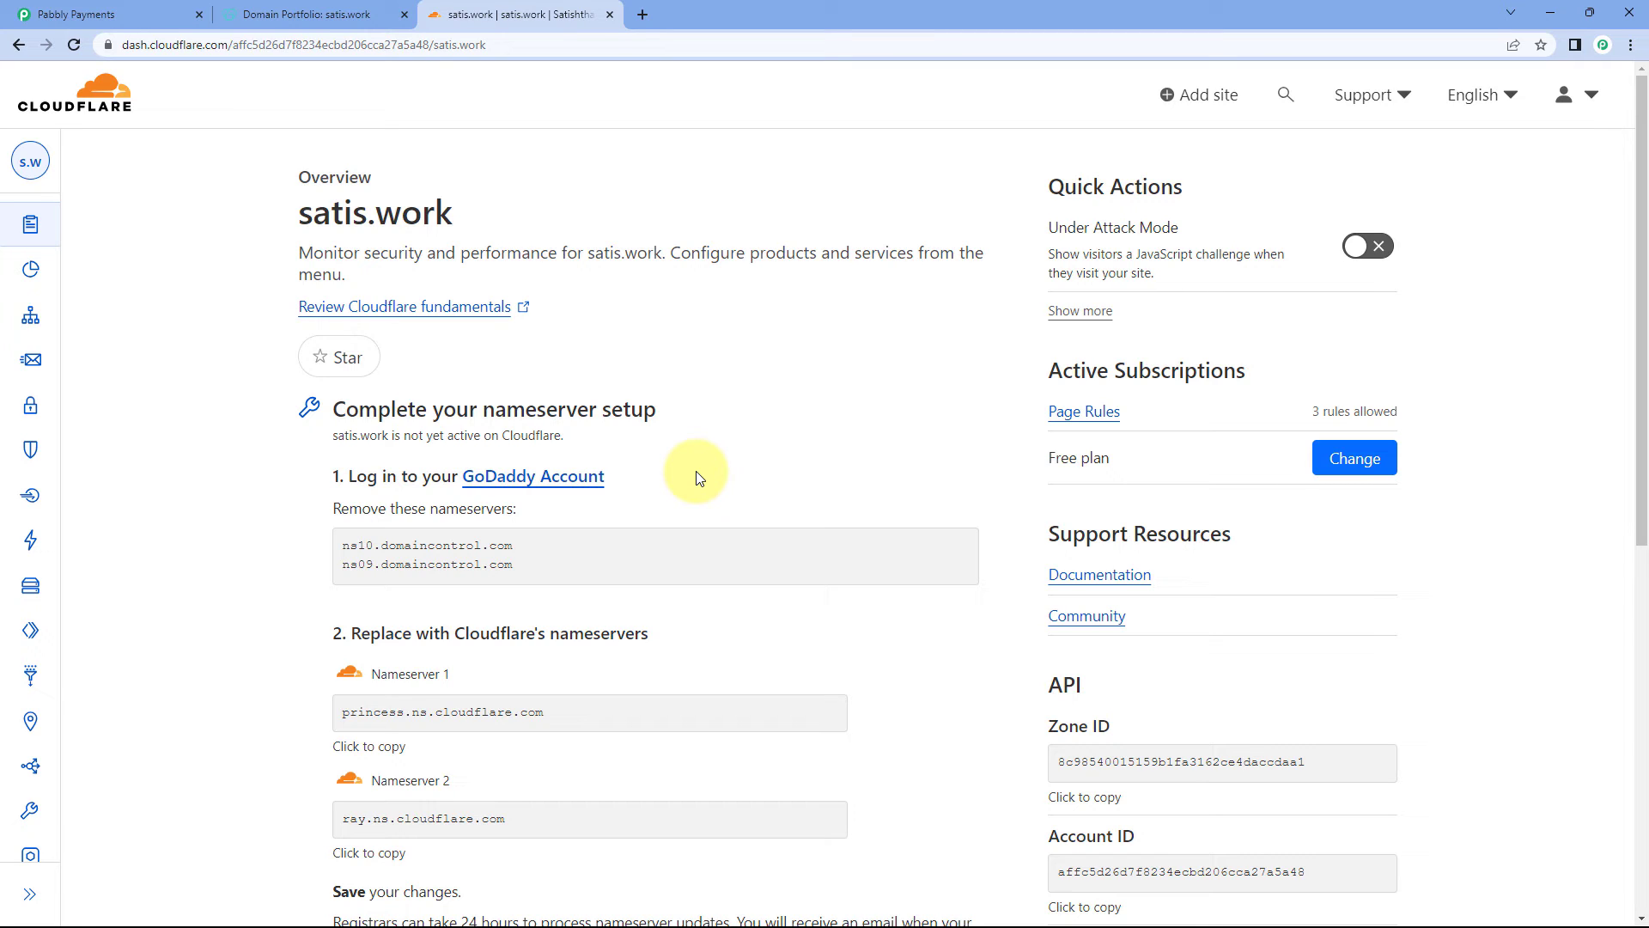
Start a nameserver check for satis.work and review the stated processing time for nameserver updates.
{"action": "scroll", "coordinate": [695, 478], "scroll_direction": "down", "scroll_amount": 6}
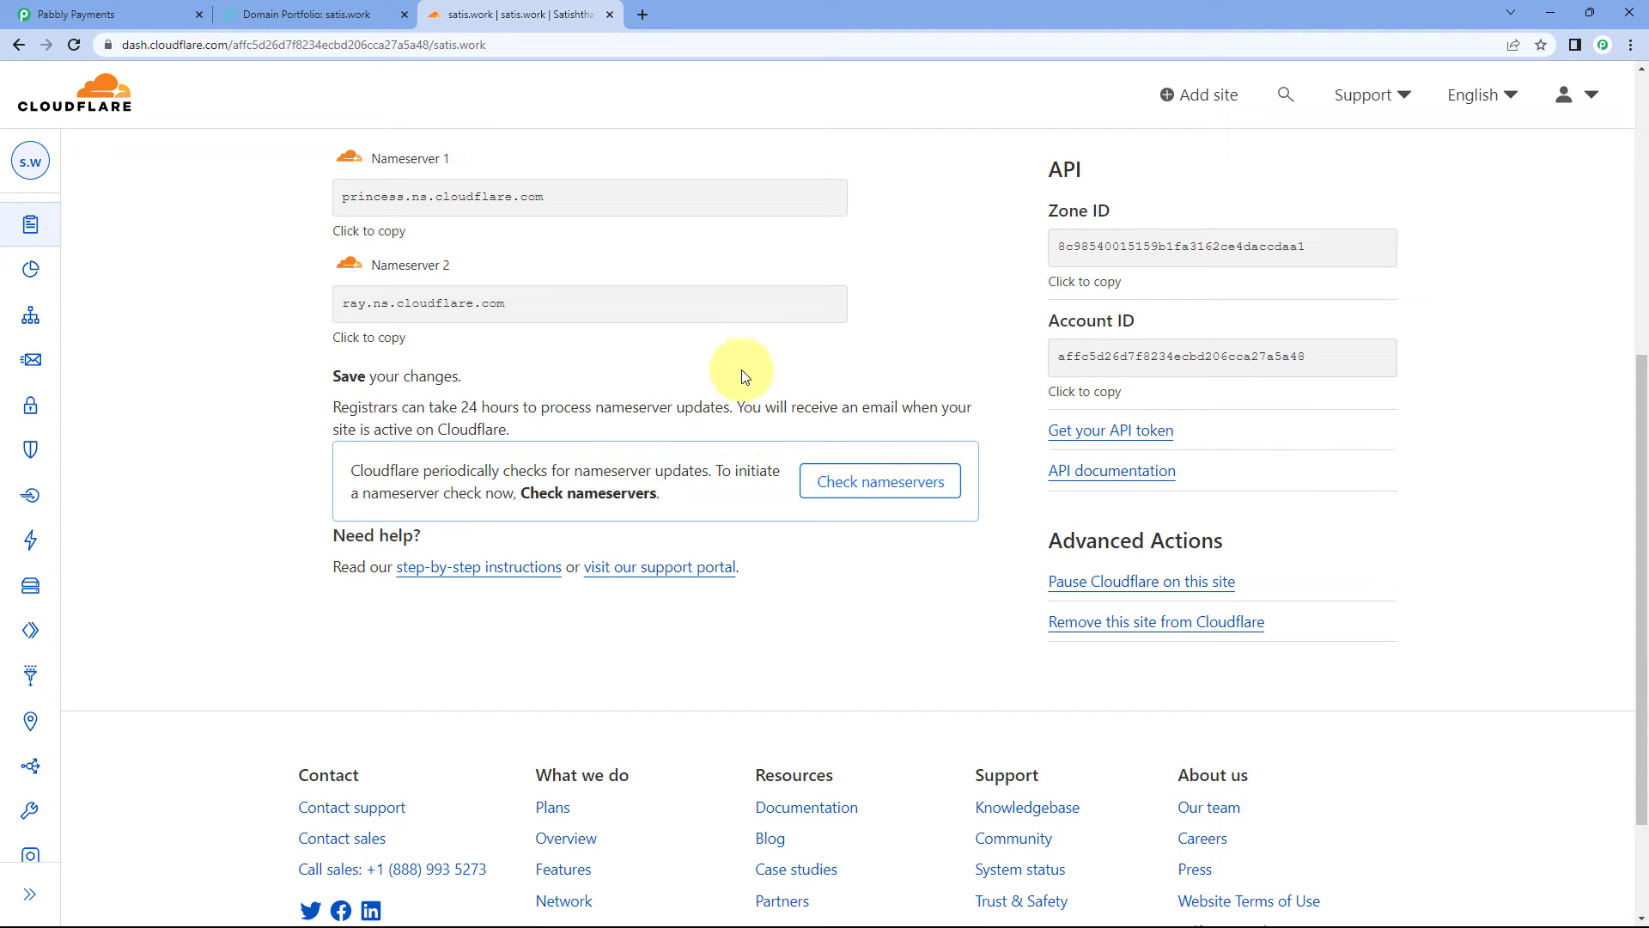
{"action": "left_click", "coordinate": [868, 486]}
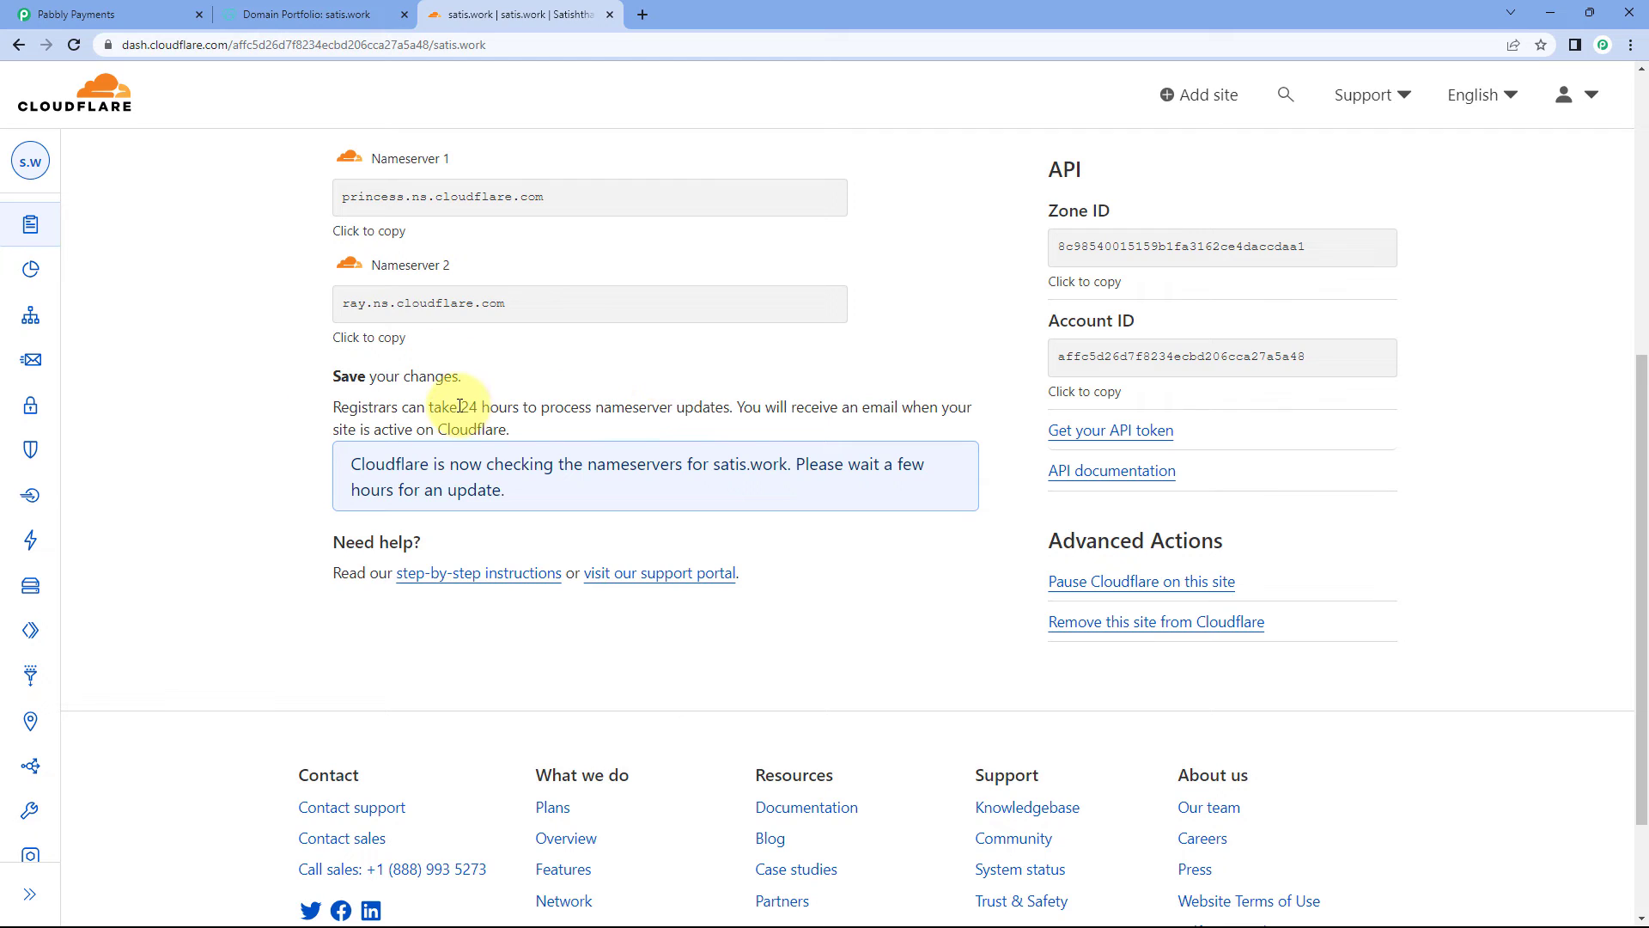
{"action": "left_click_drag", "start_coordinate": [459, 406], "coordinate": [730, 402]}
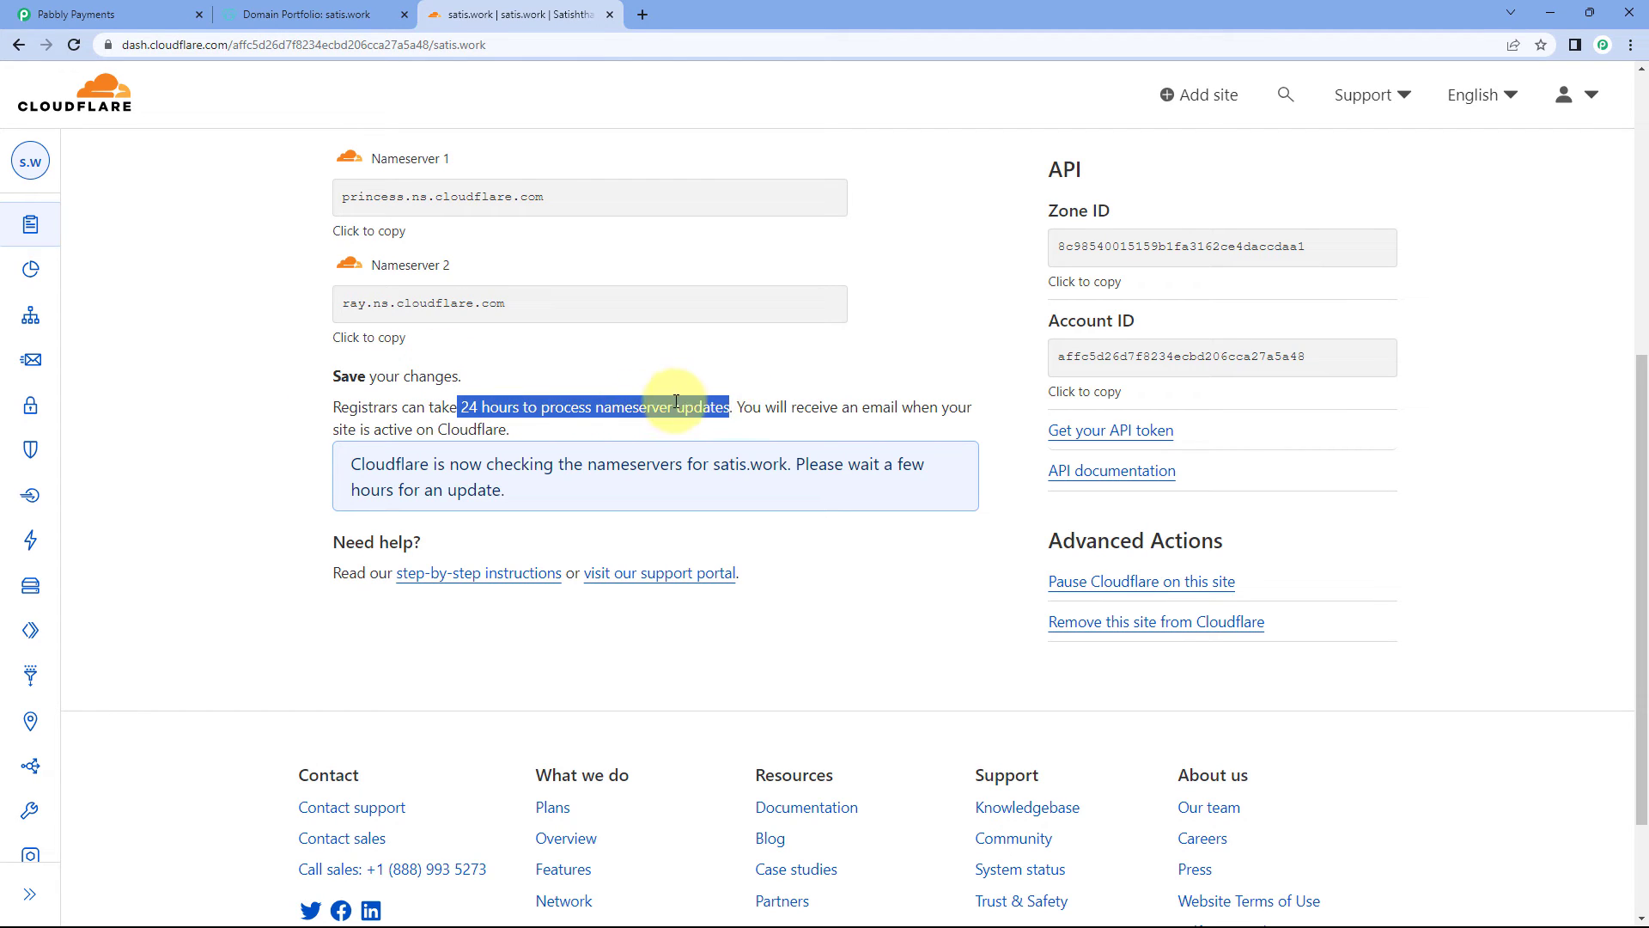
{"action": "left_click", "coordinate": [735, 387]}
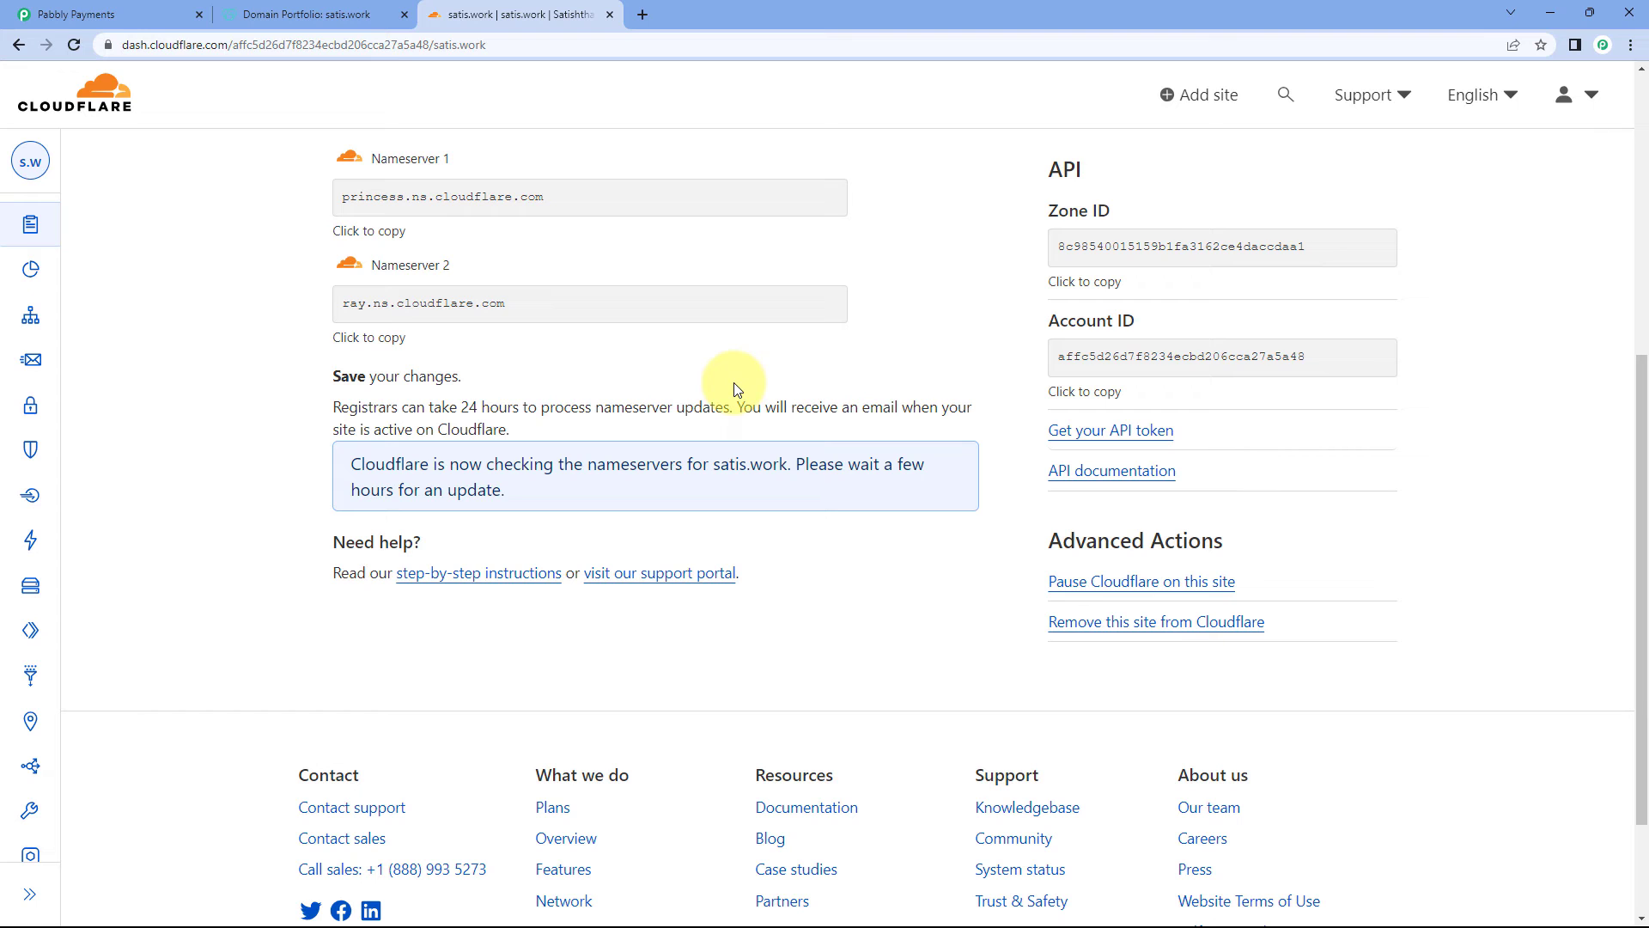
Switch to the custom domain settings in Pabbly and submit payments.satis.work for ownership verification.
{"action": "left_click", "coordinate": [94, 14]}
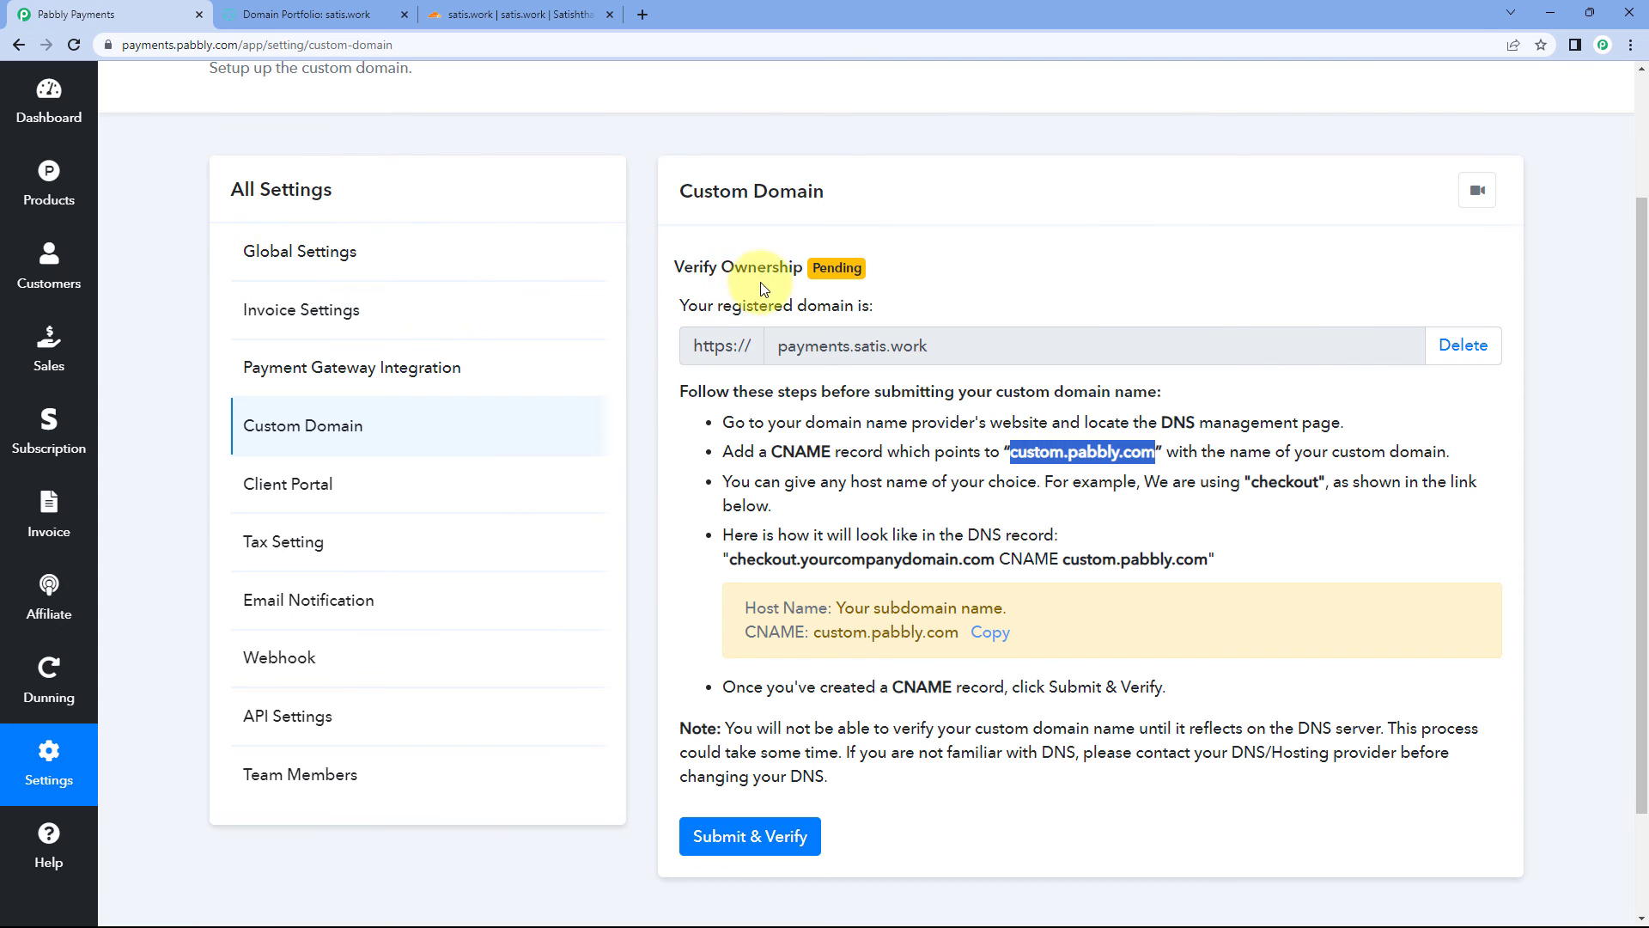
{"action": "key", "text": "ctrl+shift+Tab"}
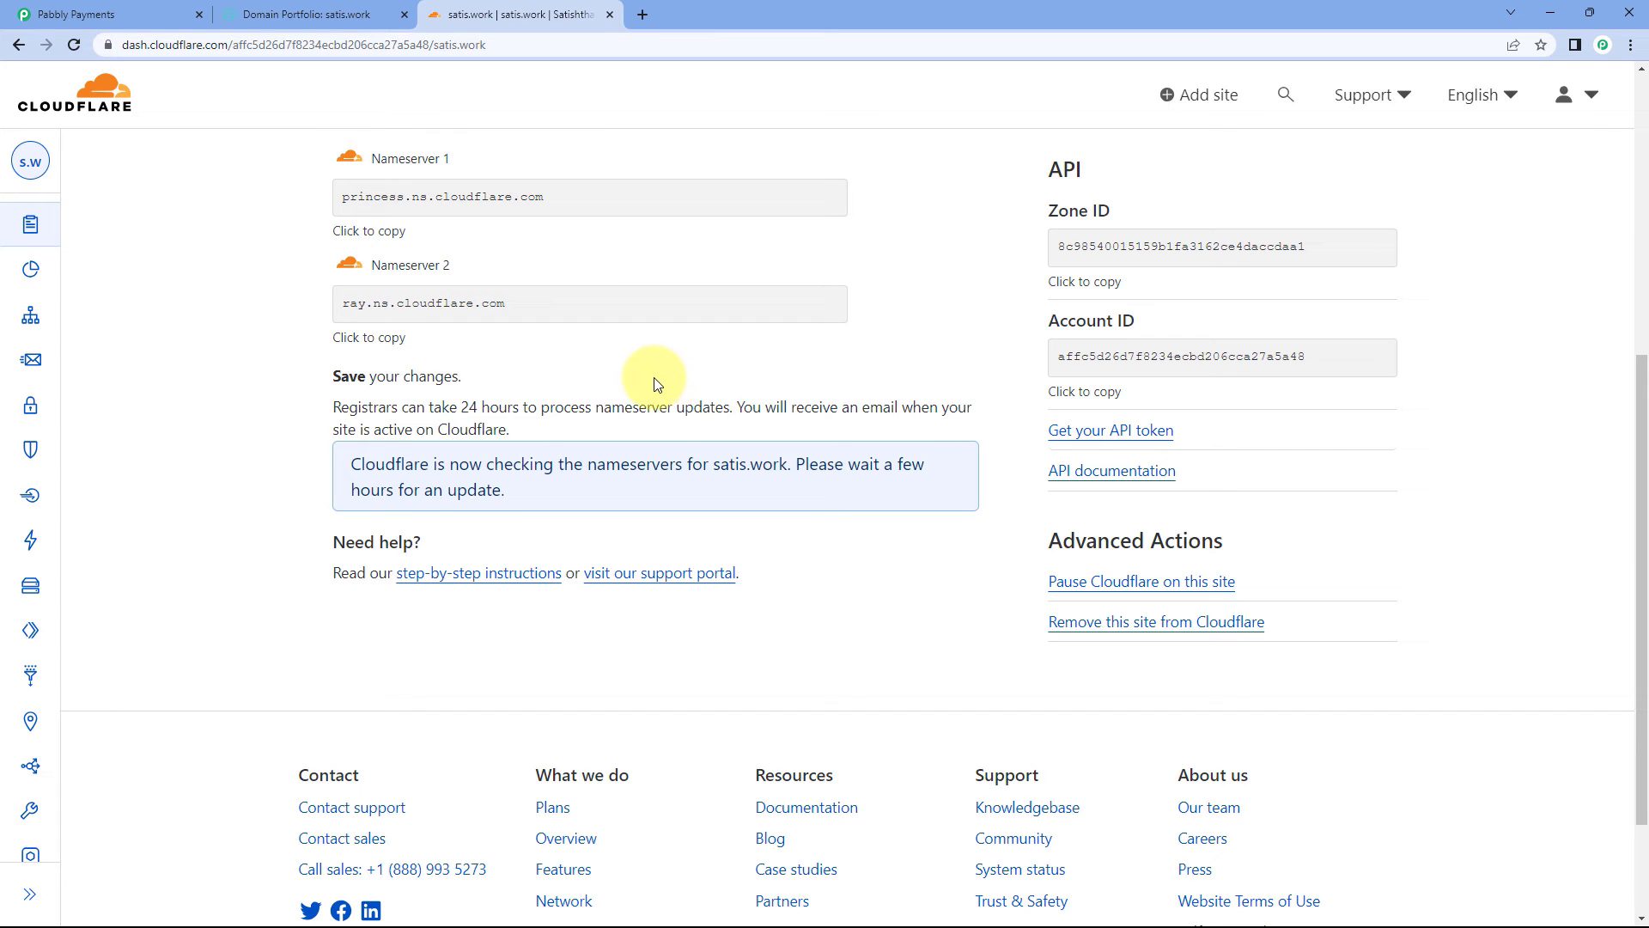
{"action": "left_click", "coordinate": [153, 11]}
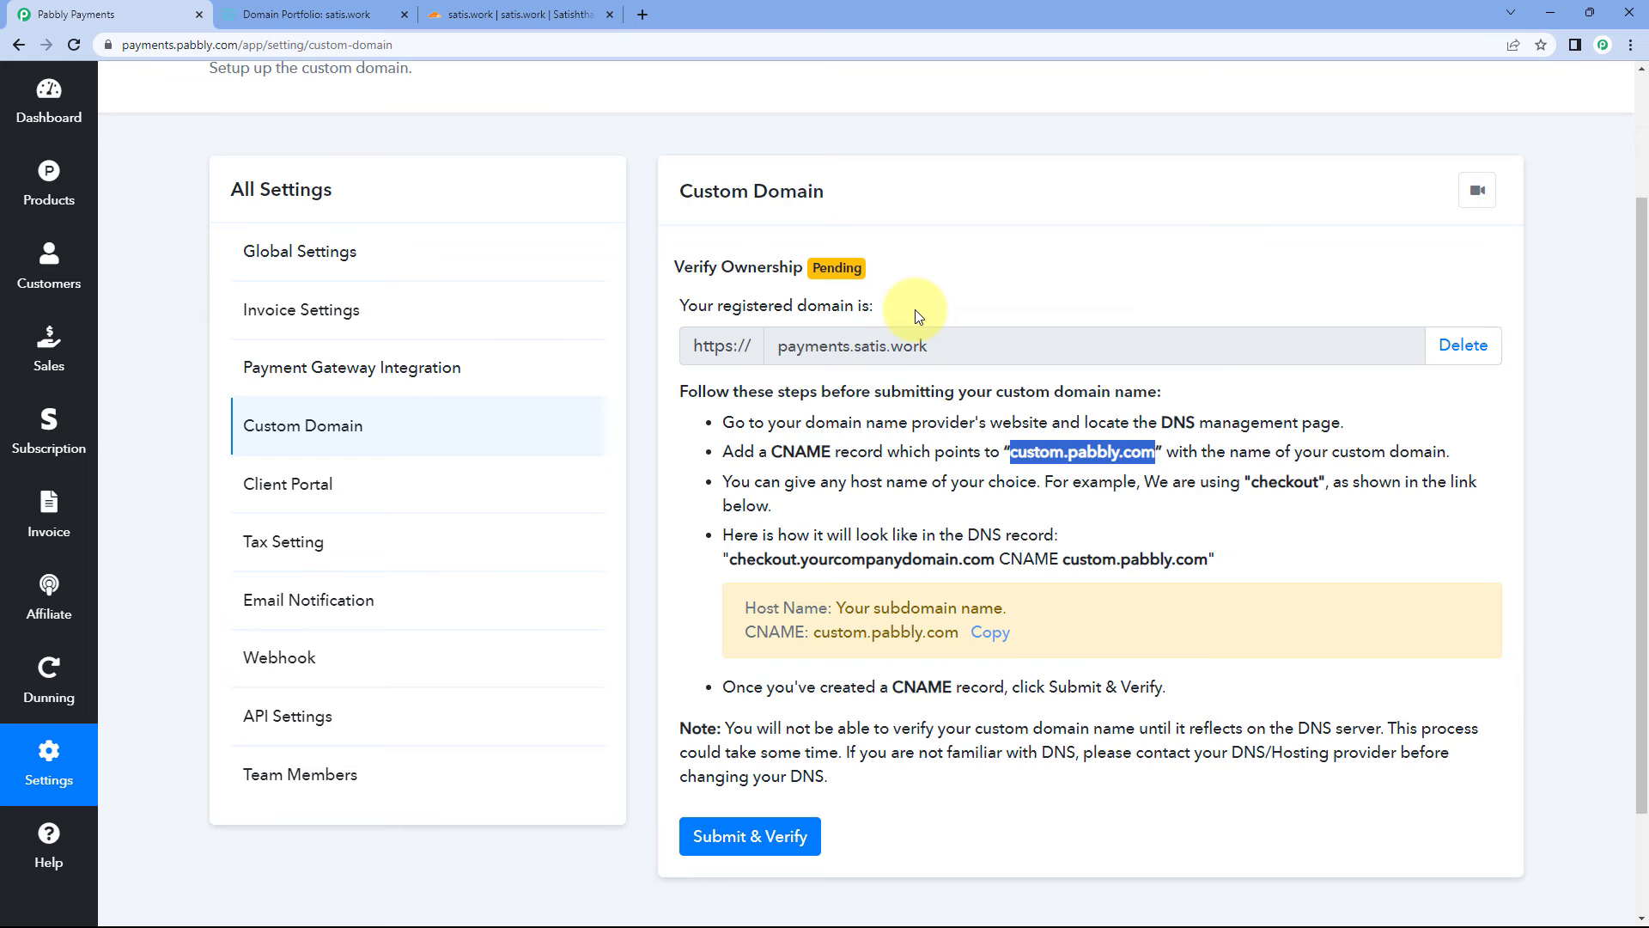
{"action": "left_click", "coordinate": [690, 452]}
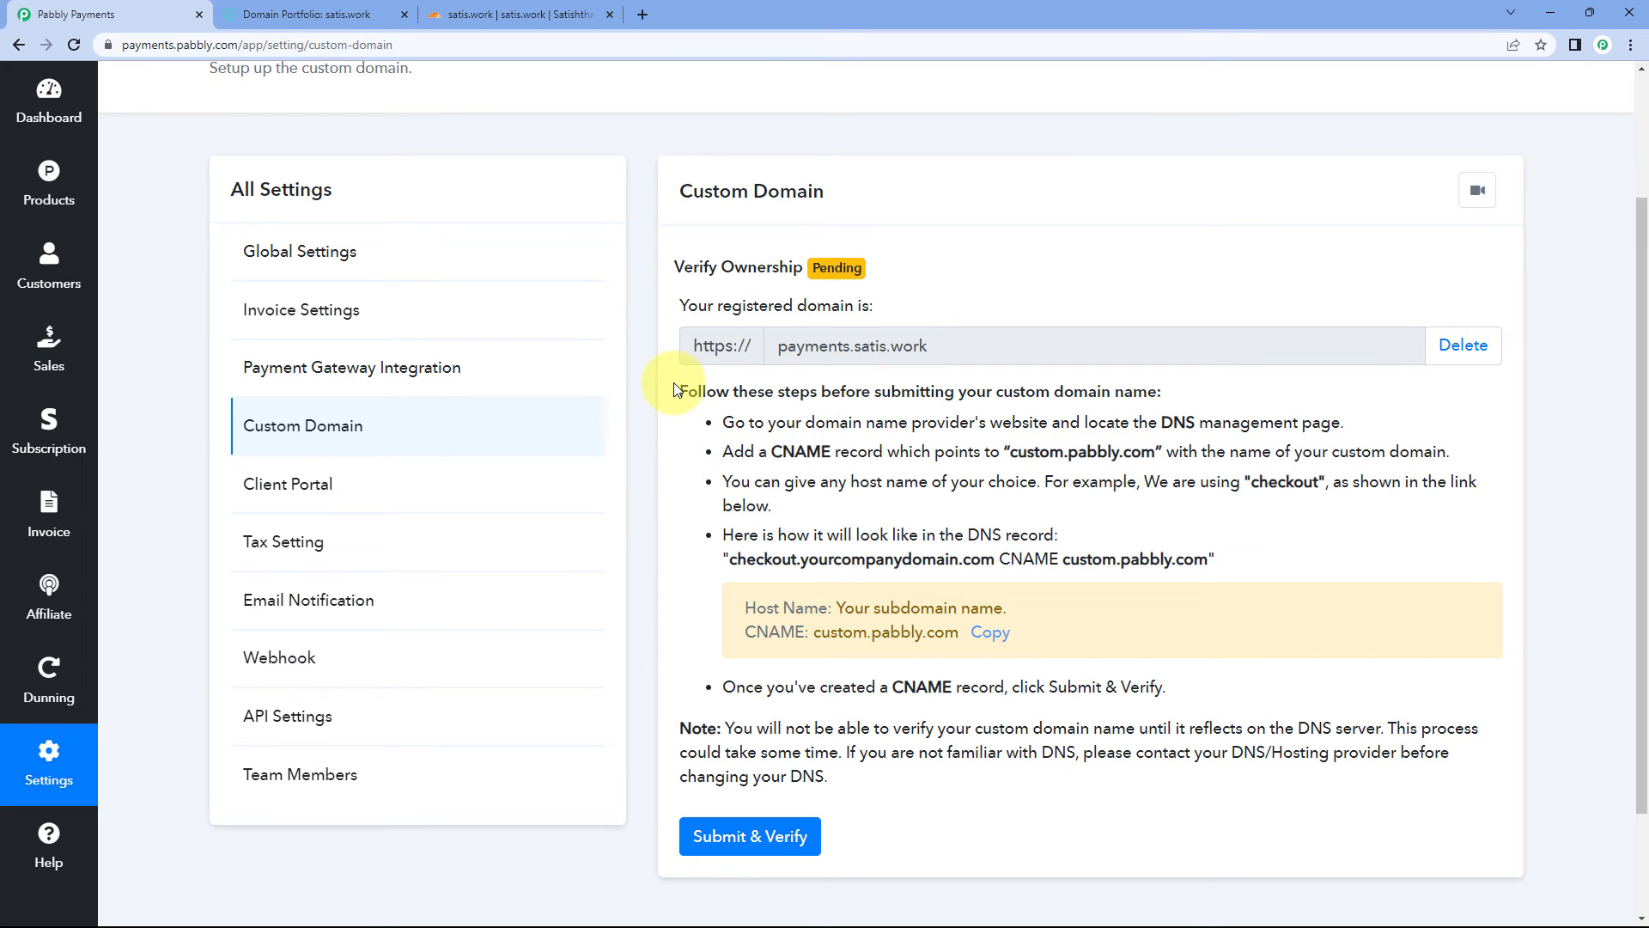
{"action": "left_click", "coordinate": [518, 15]}
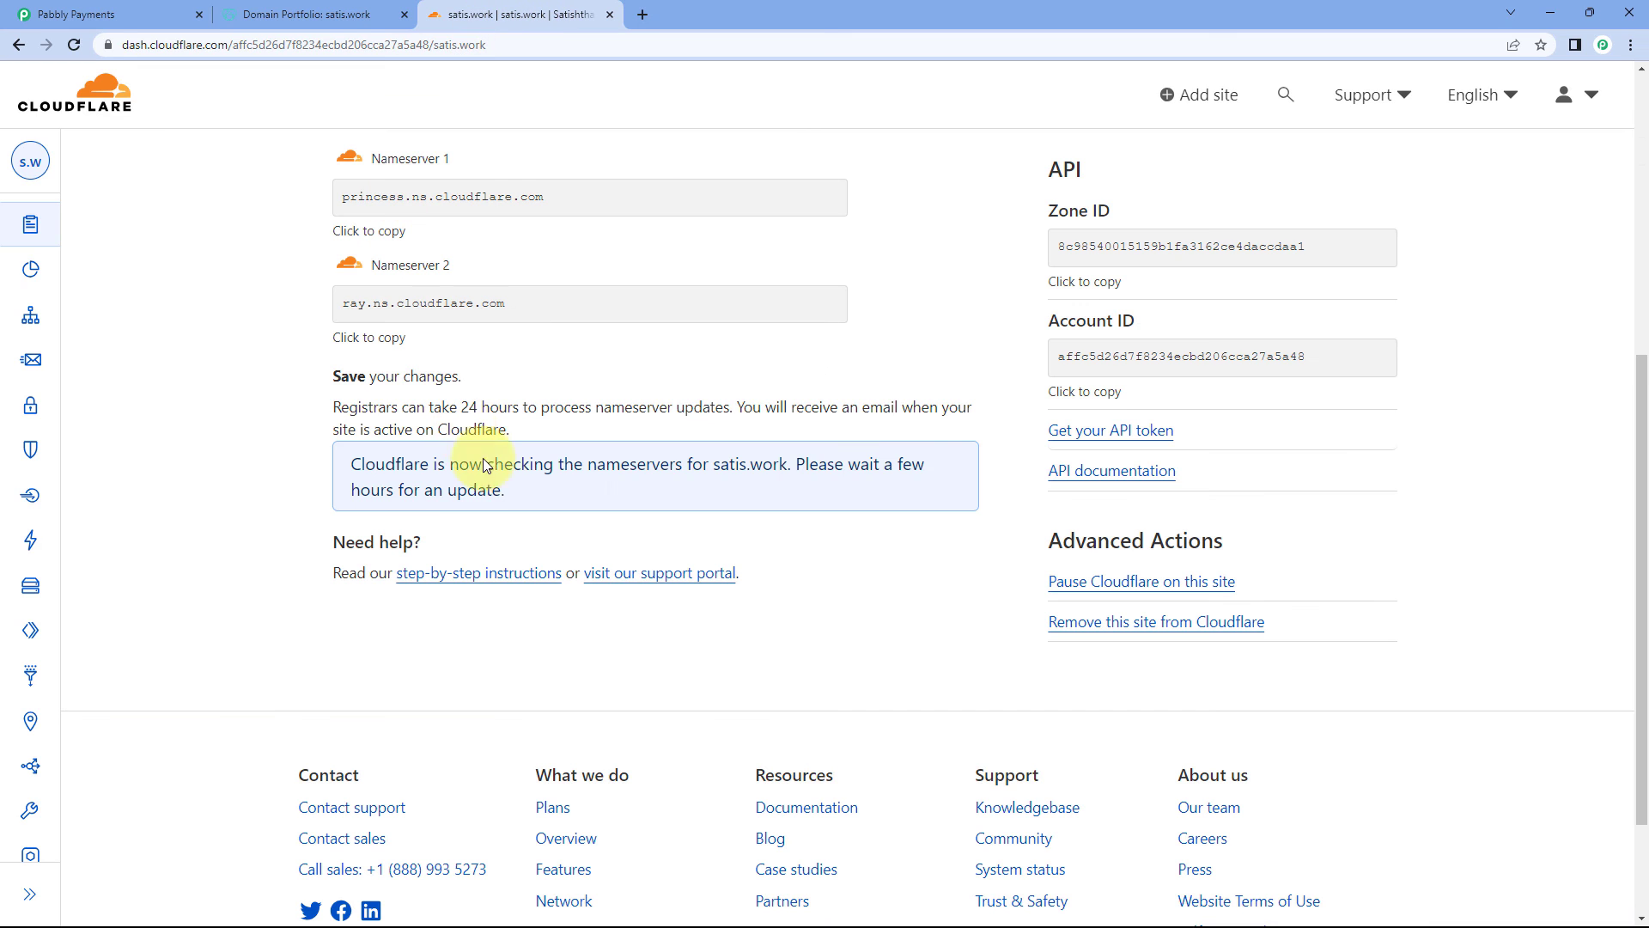
{"action": "left_click", "coordinate": [52, 16]}
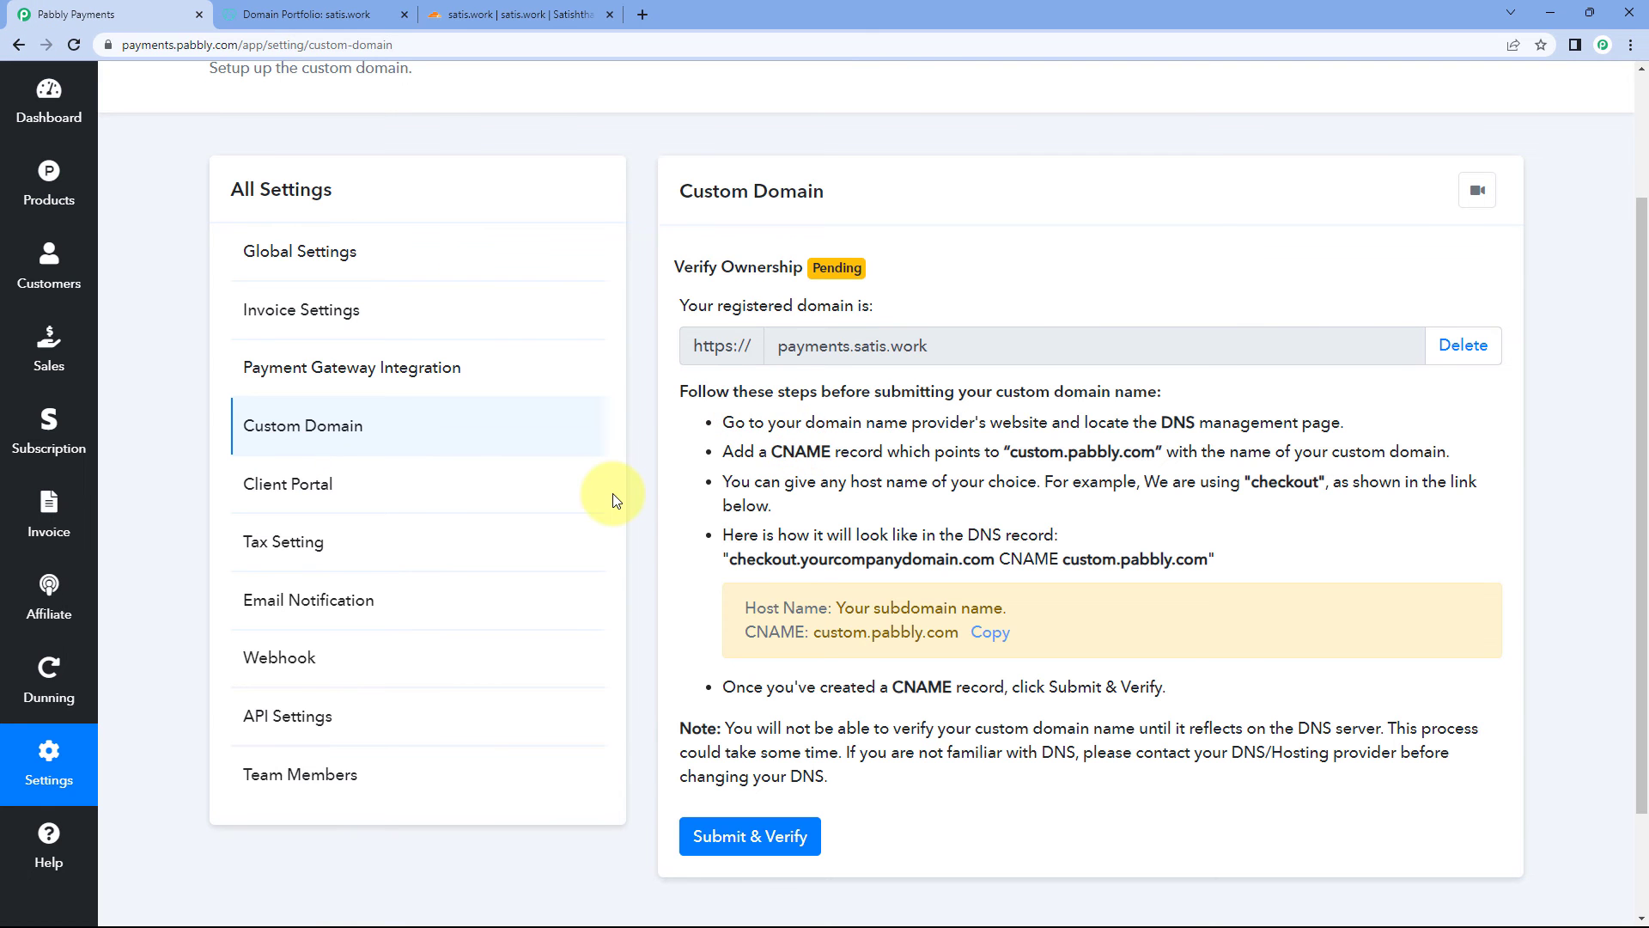
{"action": "scroll", "coordinate": [648, 492], "scroll_direction": "down", "scroll_amount": 1}
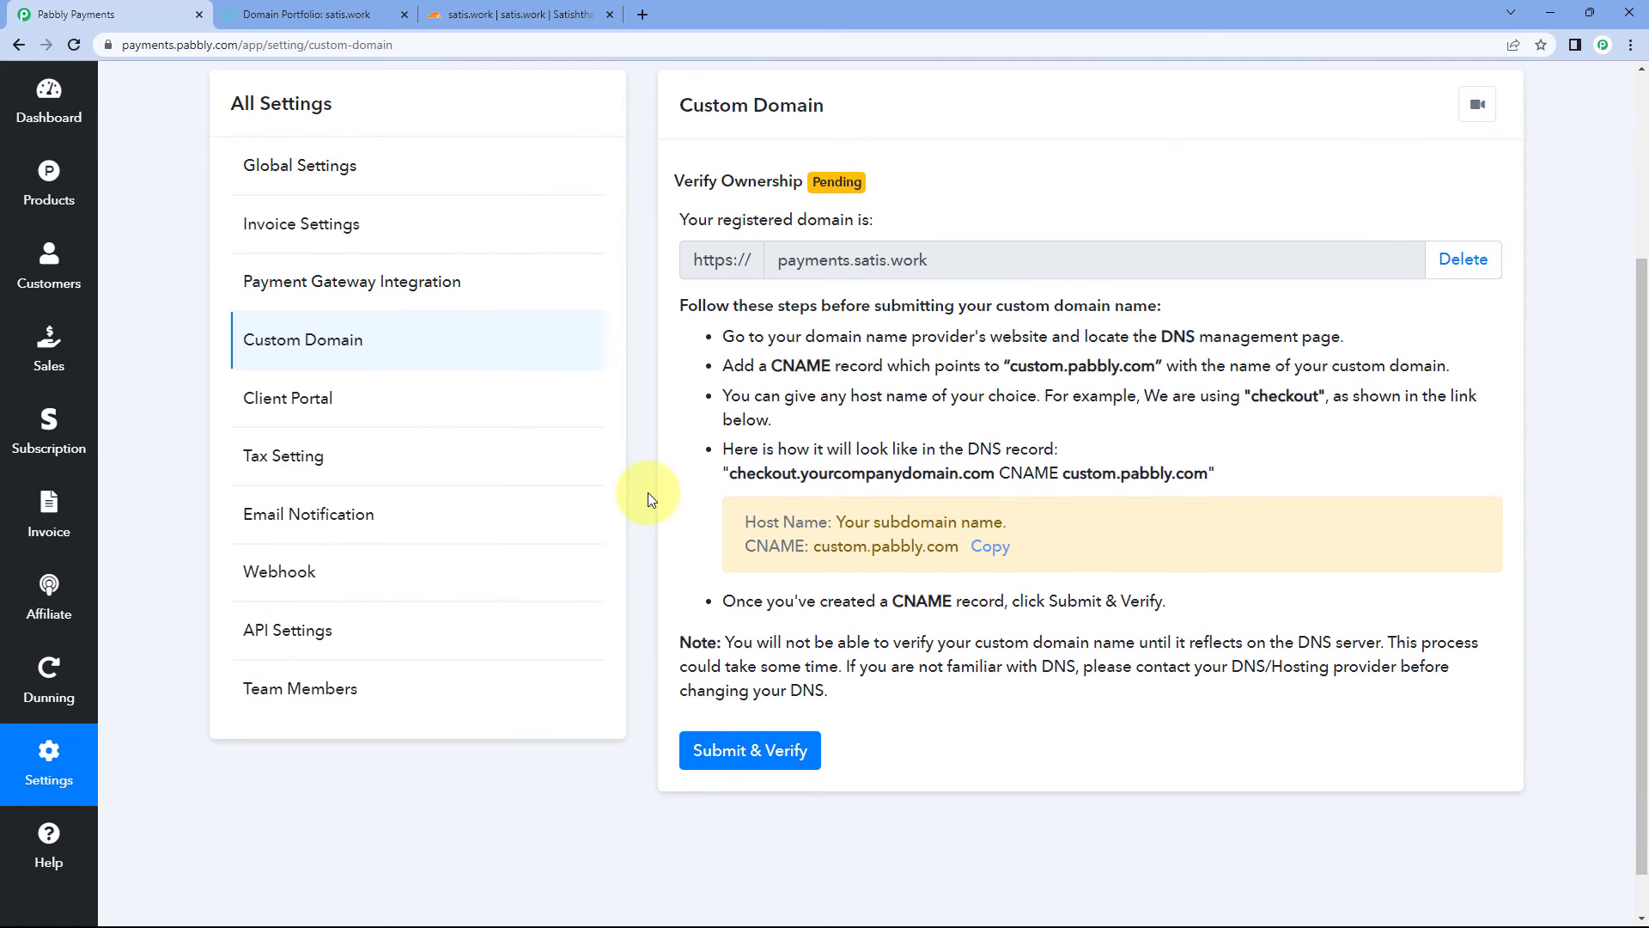
{"action": "left_click", "coordinate": [773, 756]}
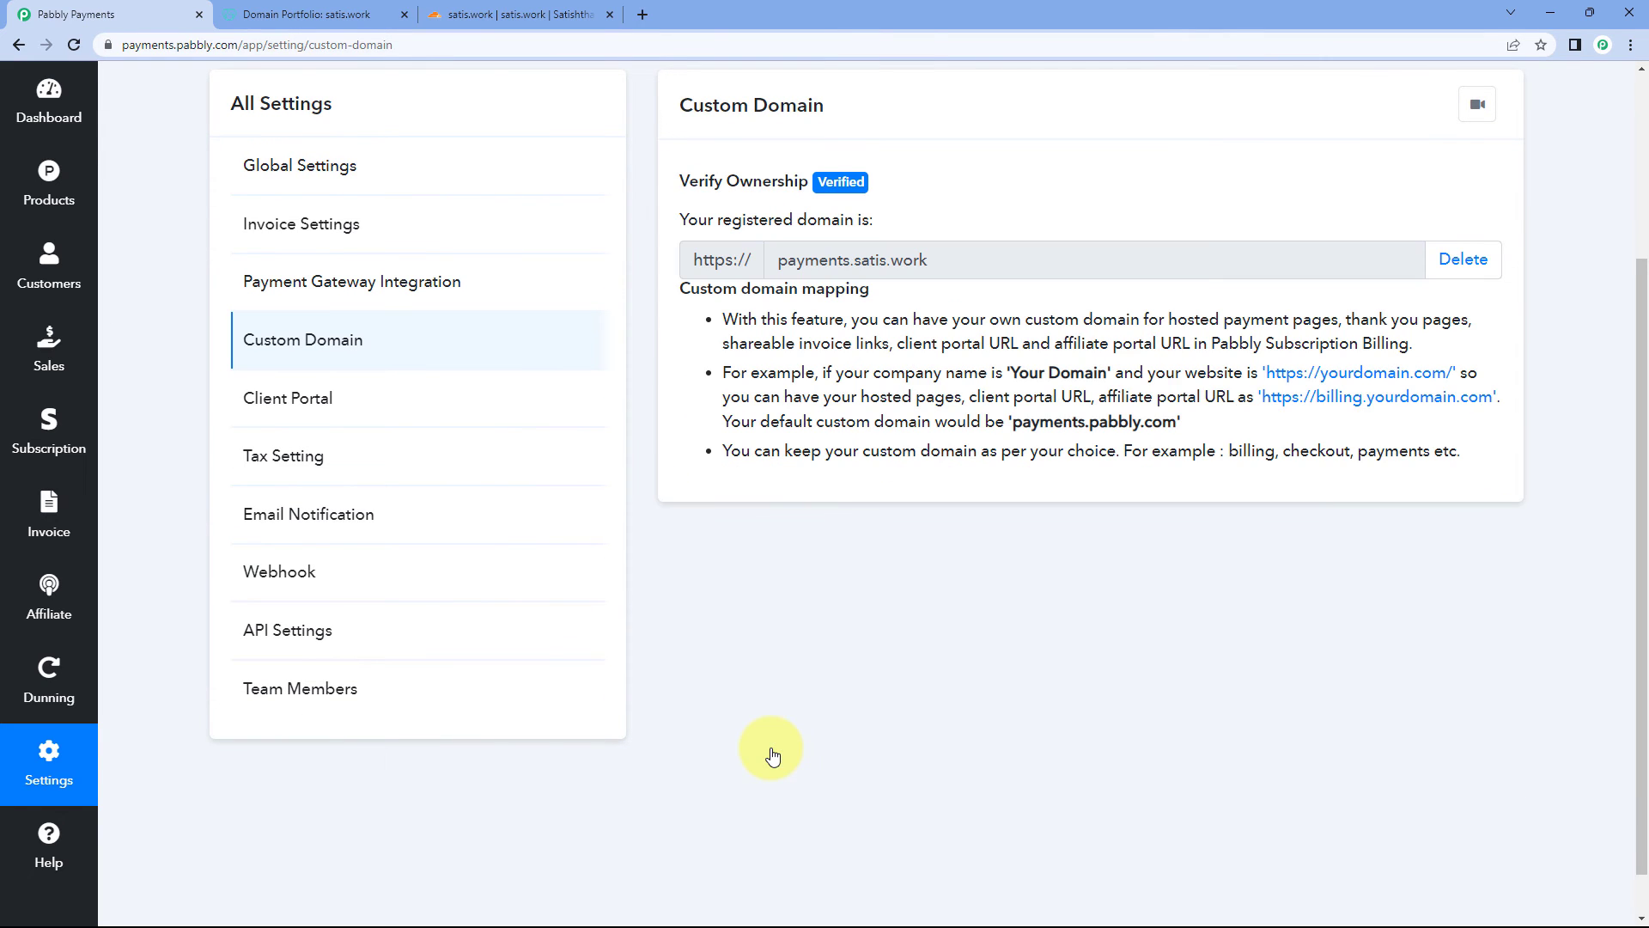
Open the checkout page of the Ultimate Plan from the Graphics and Illustrations product in a new tab and switch to it.
{"action": "scroll", "coordinate": [873, 555], "scroll_direction": "up", "scroll_amount": 2}
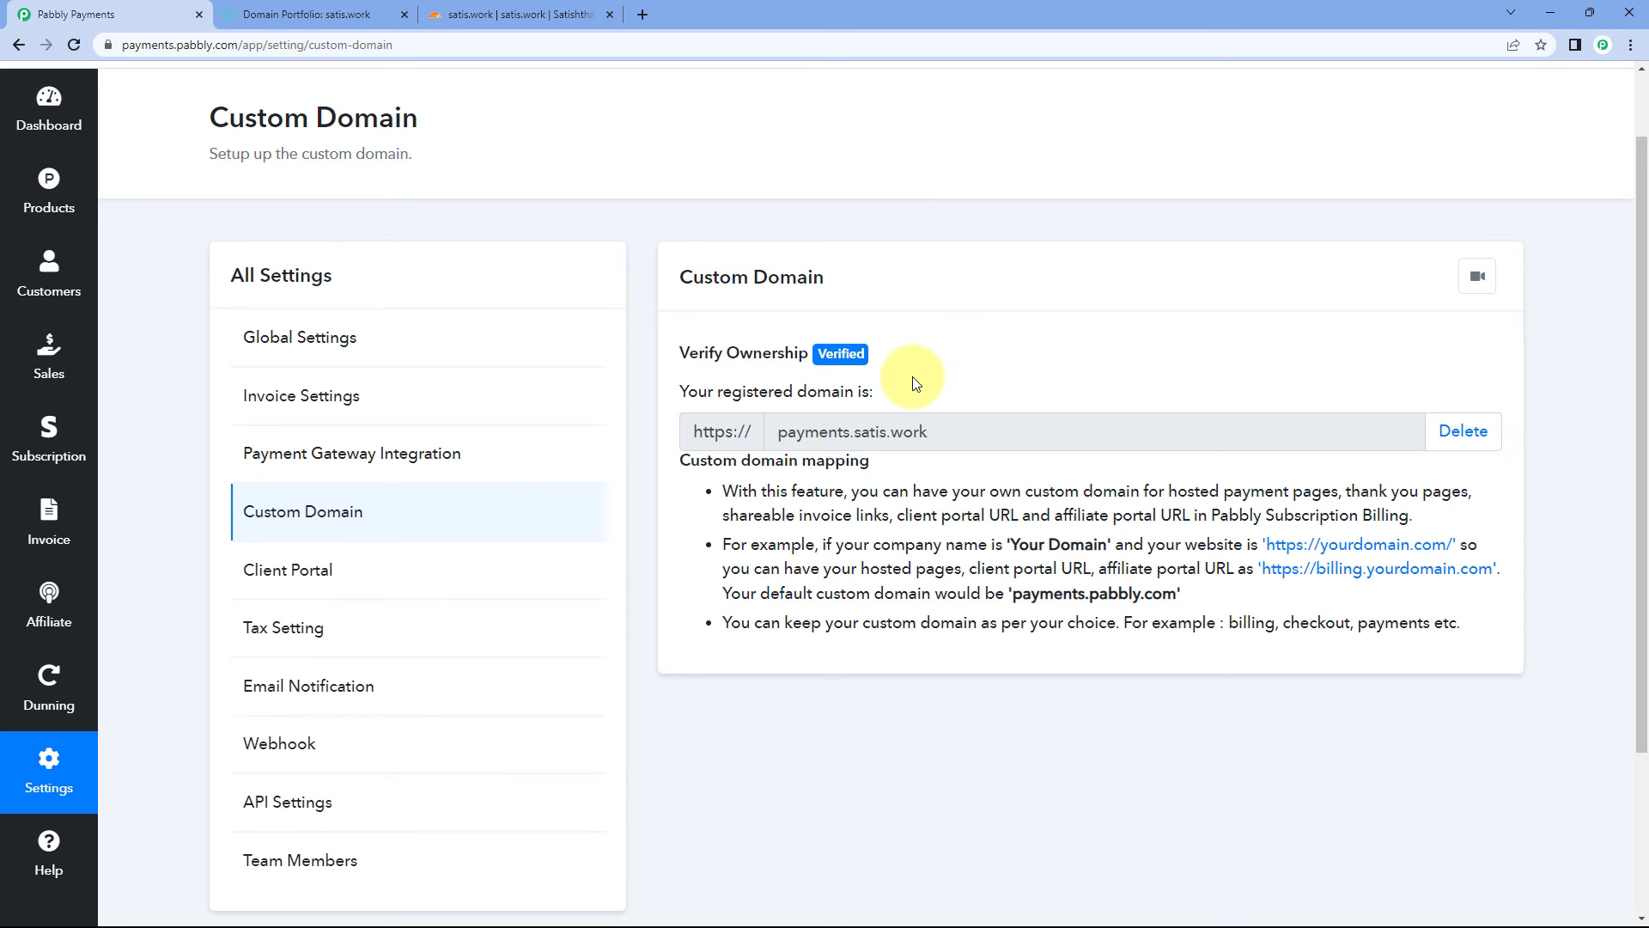
{"action": "left_click", "coordinate": [49, 196]}
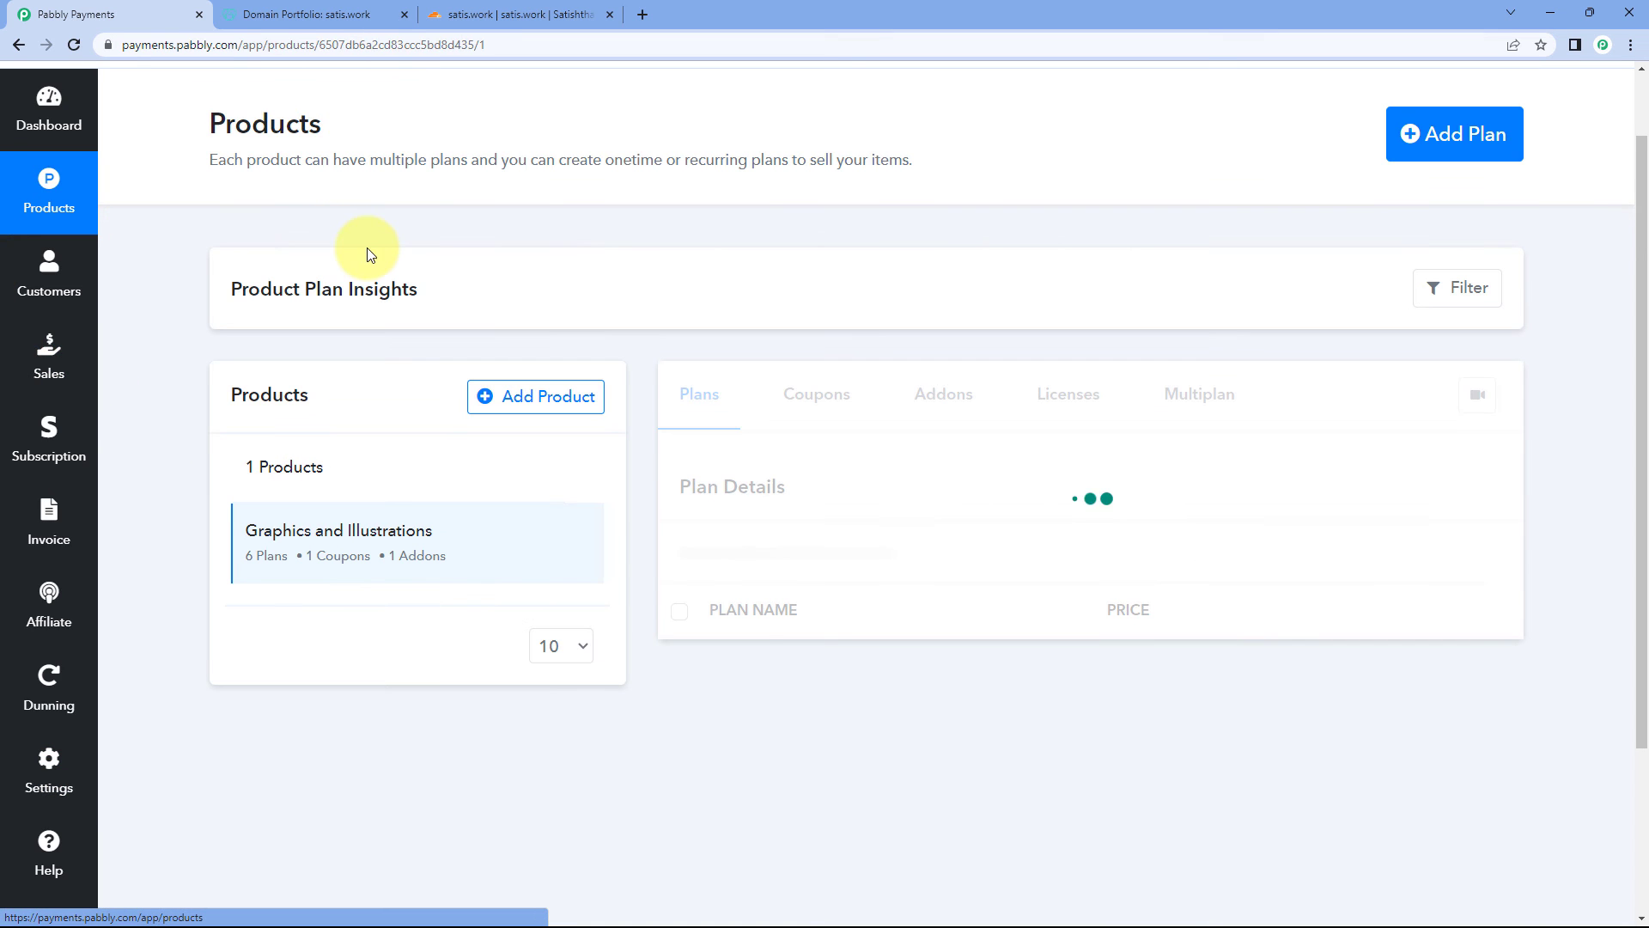
{"action": "scroll", "coordinate": [801, 313], "scroll_direction": "down", "scroll_amount": 5}
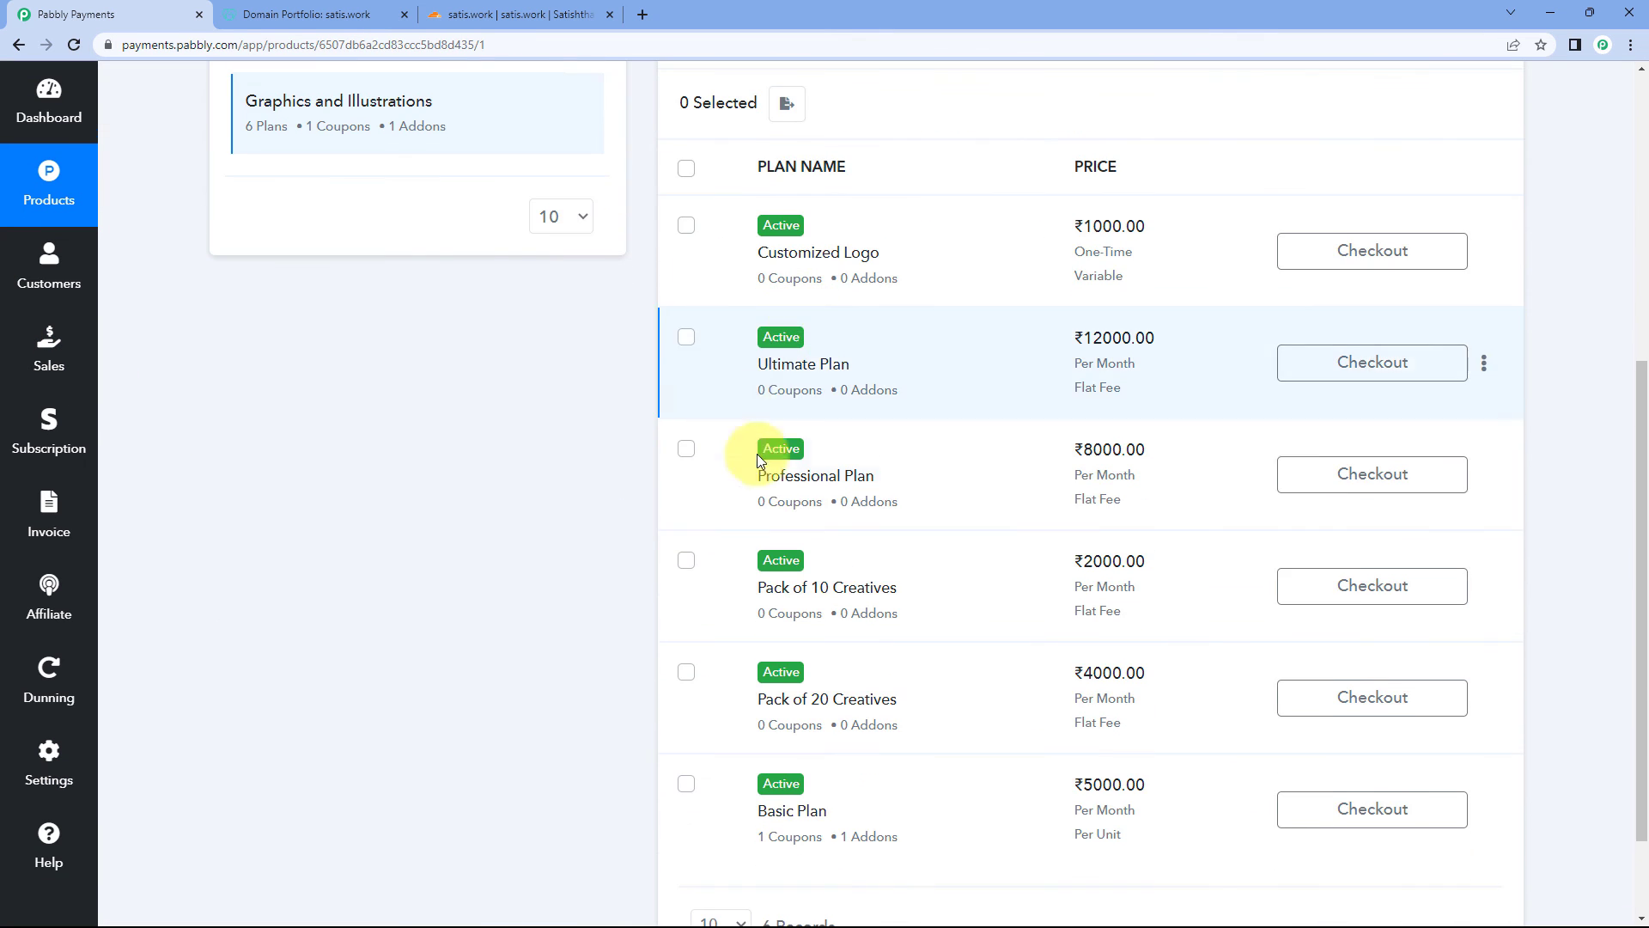
{"action": "left_click", "coordinate": [1338, 369], "text": "ctrl"}
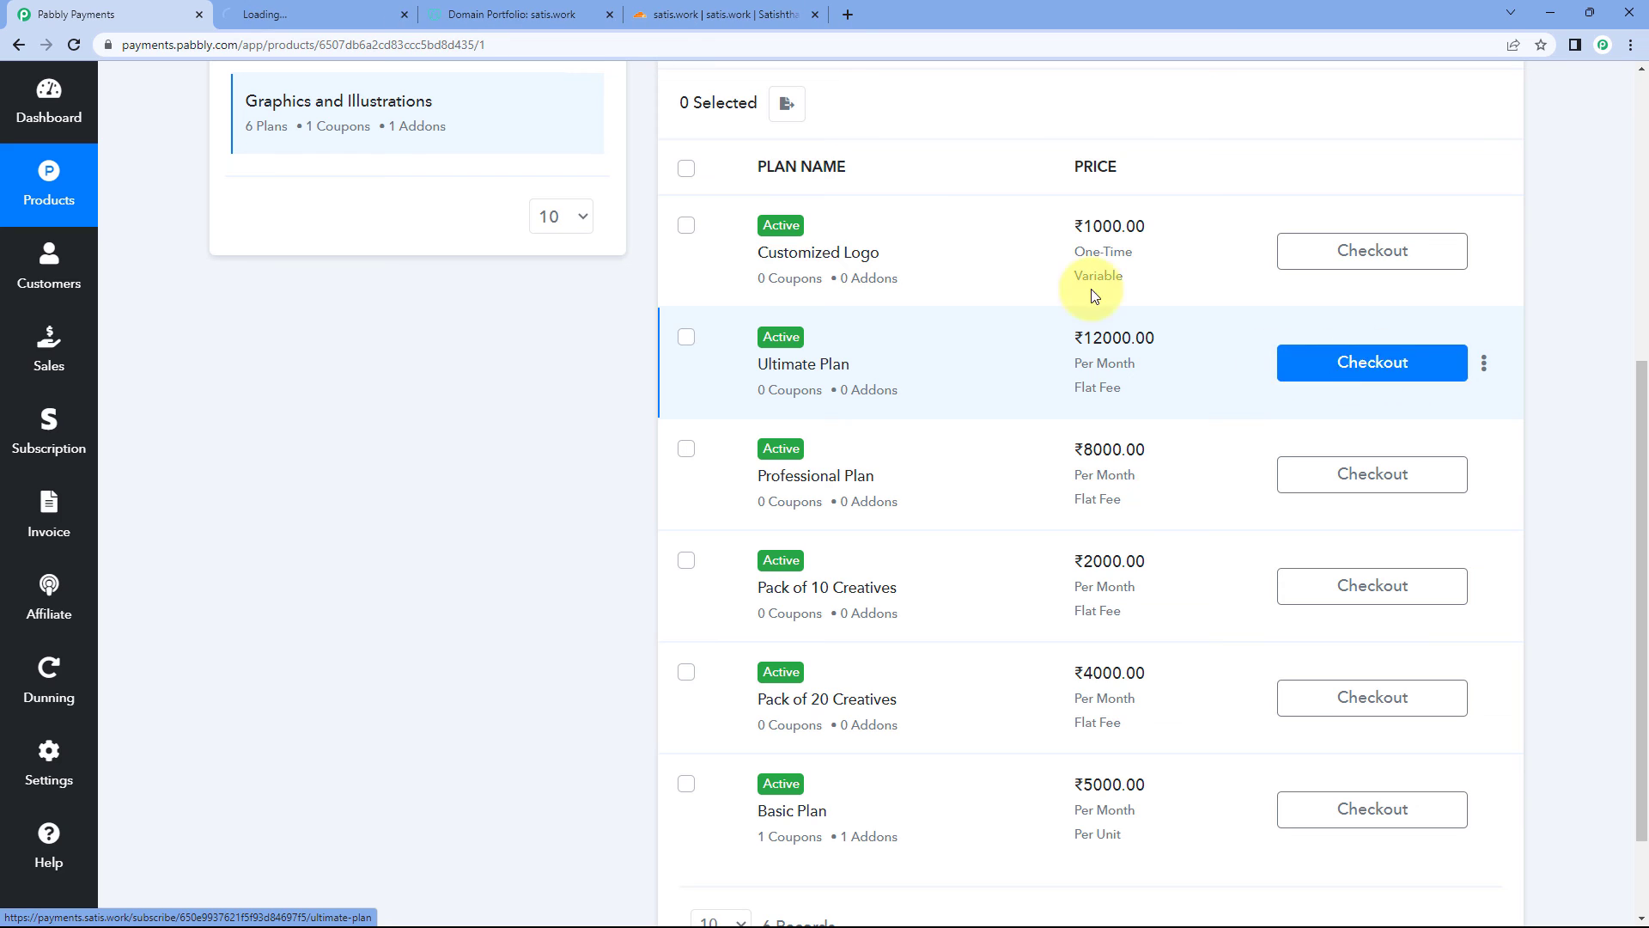
{"action": "left_click", "coordinate": [338, 14]}
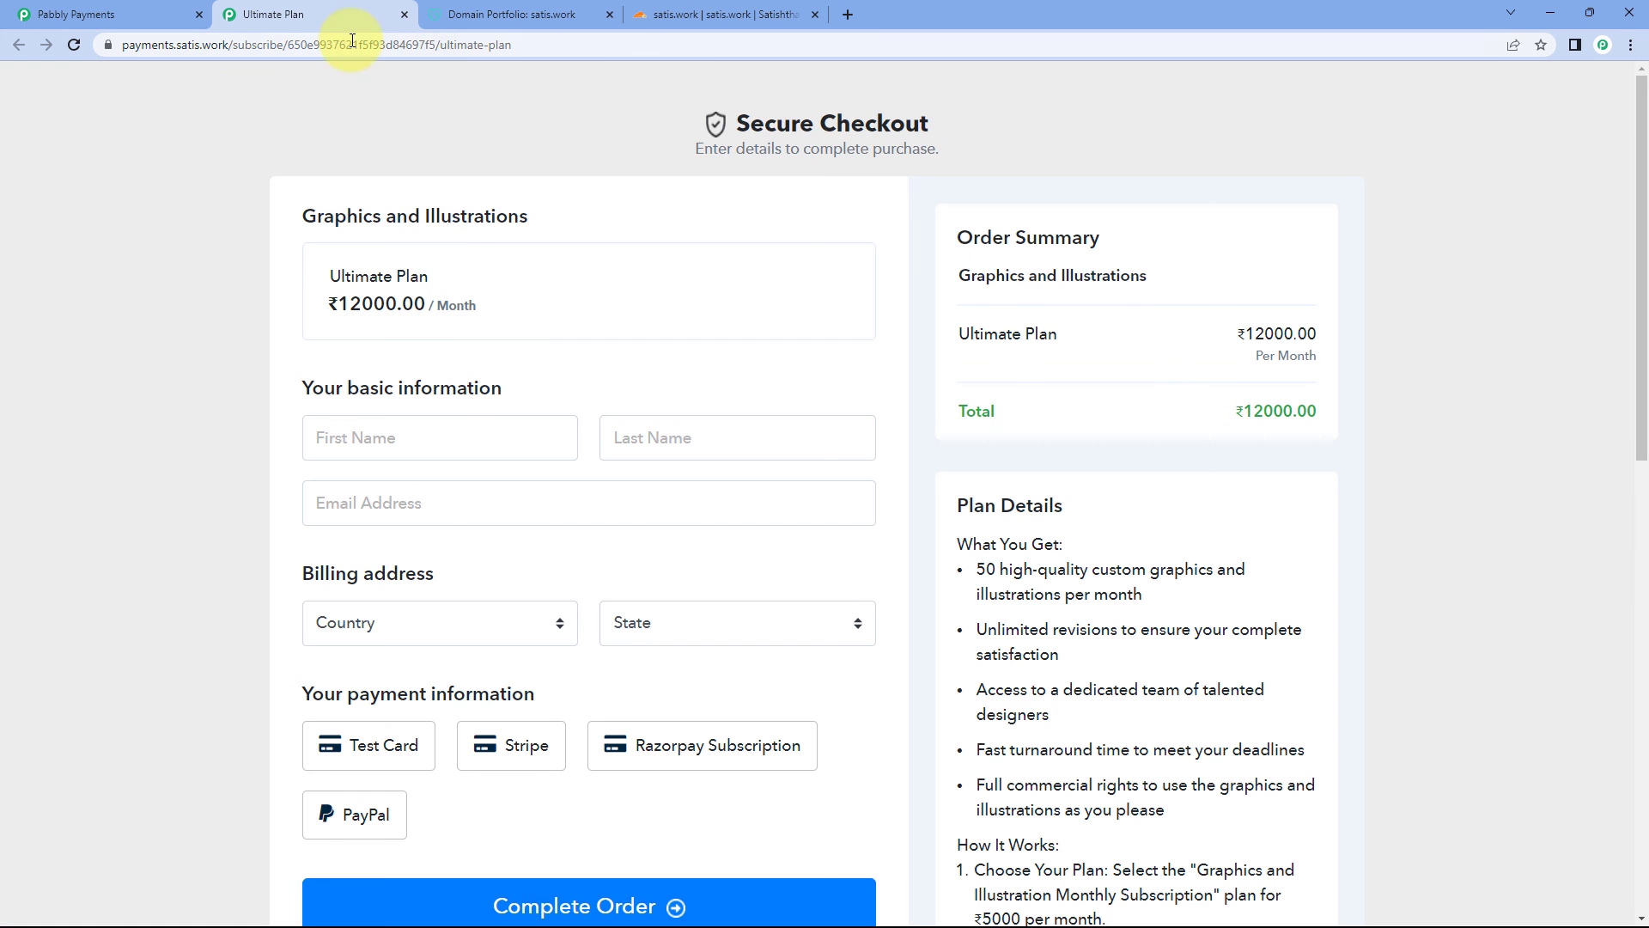
Examine the domain part of the Ultimate Plan checkout page's web address.
{"action": "double_click", "coordinate": [223, 46]}
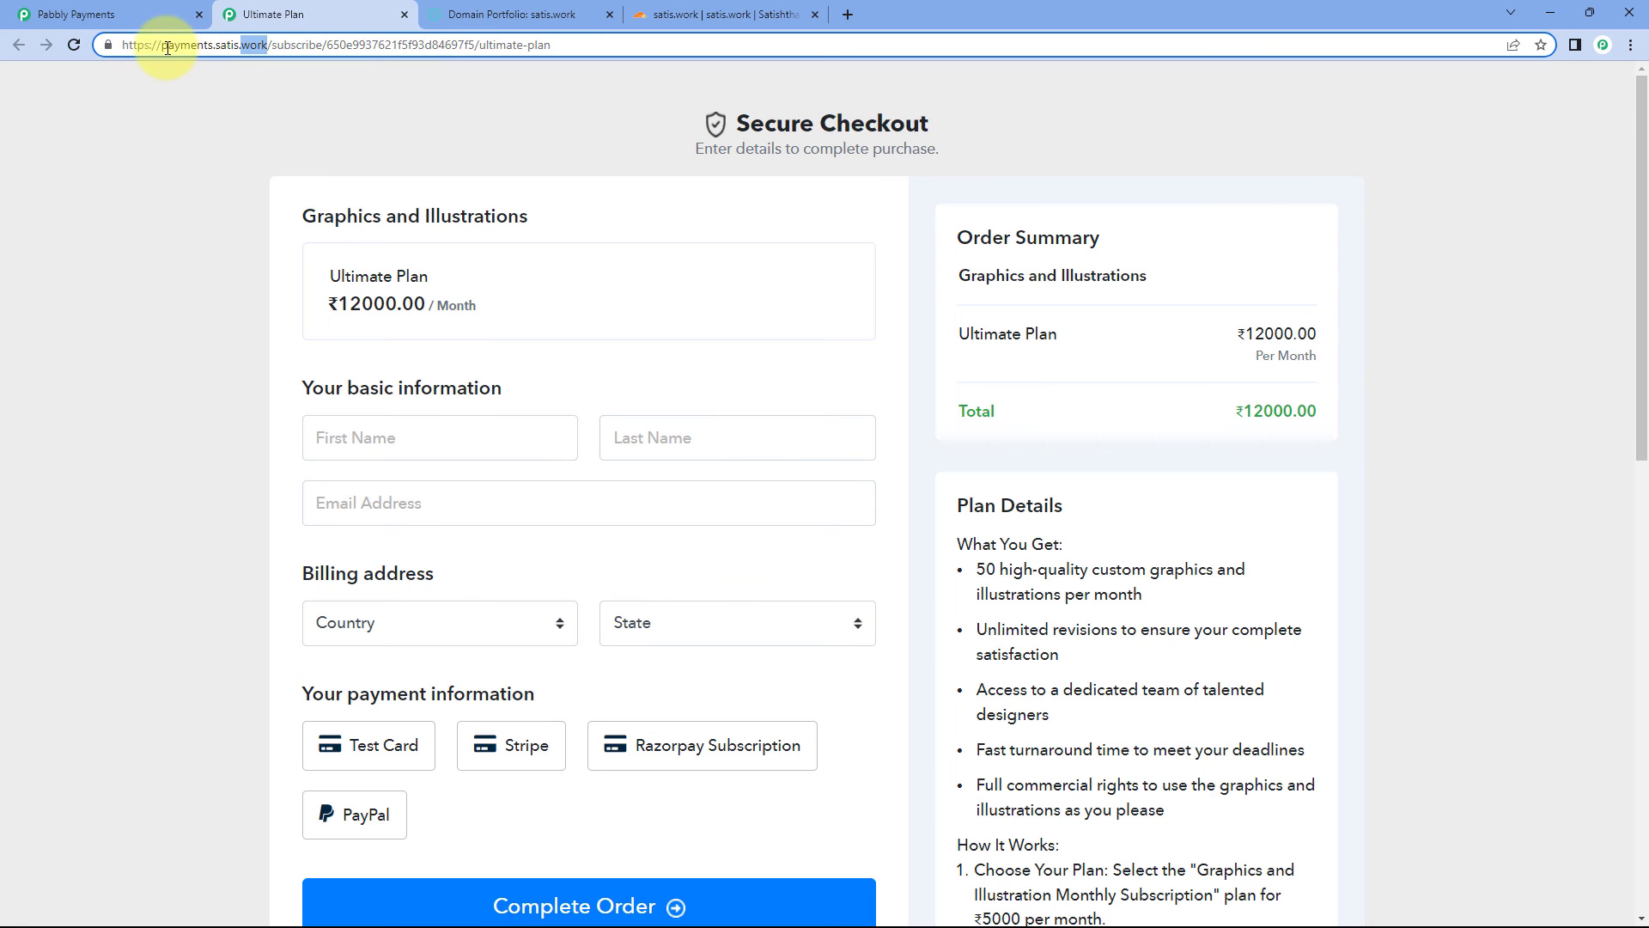
{"action": "left_click_drag", "start_coordinate": [162, 46], "coordinate": [270, 50]}
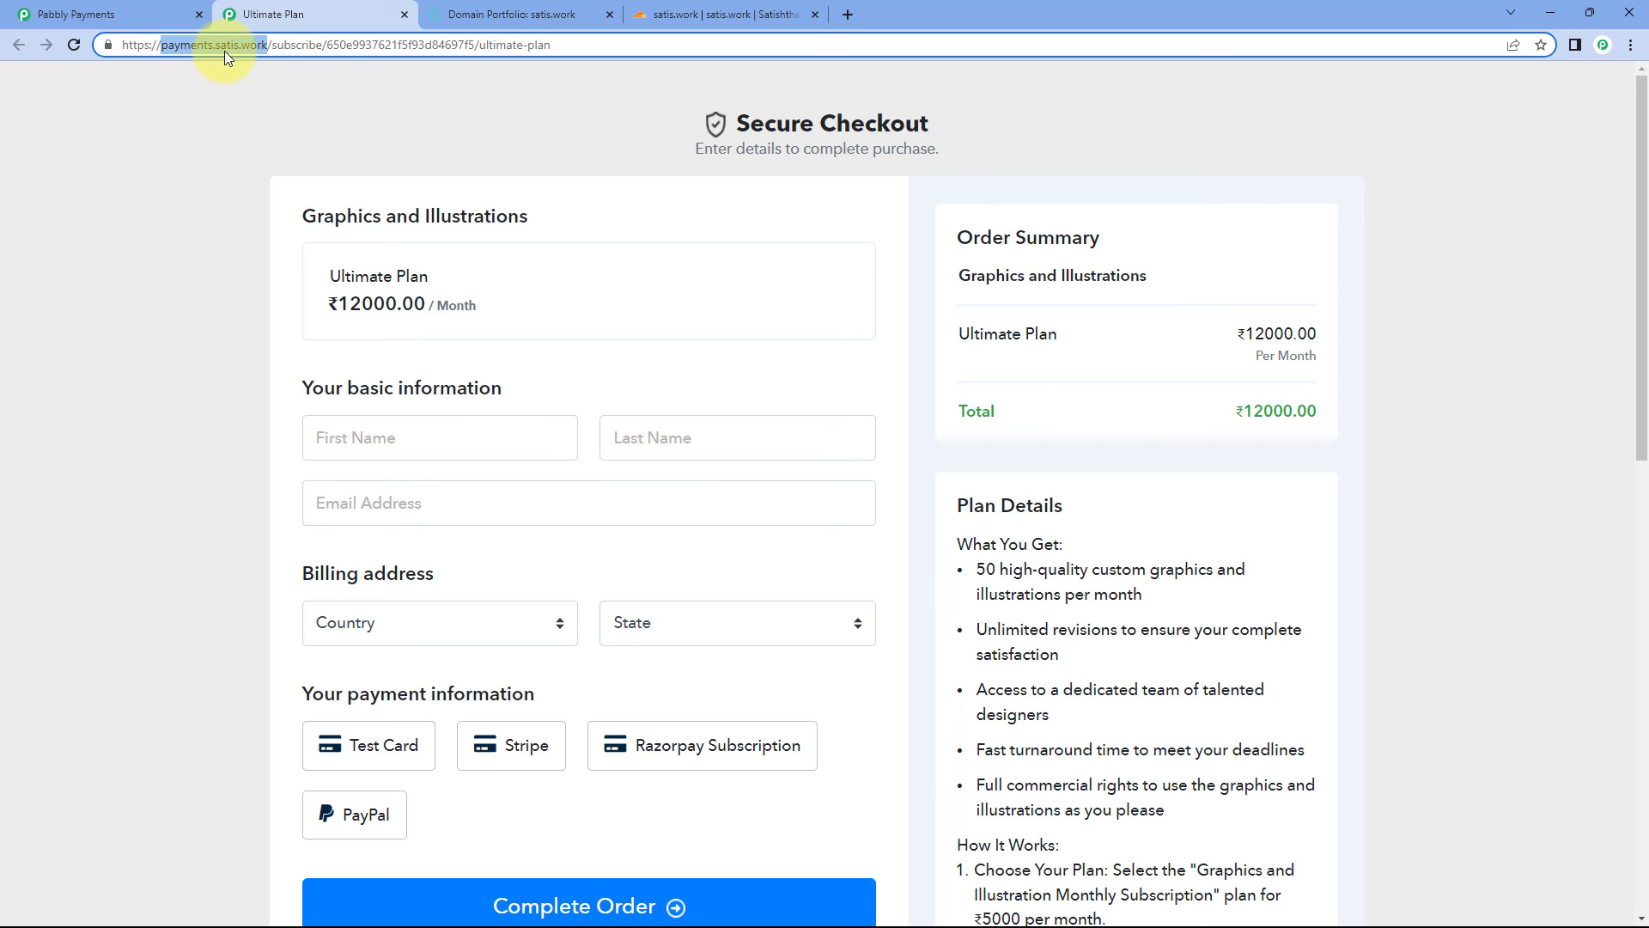
{"action": "left_click", "coordinate": [285, 70]}
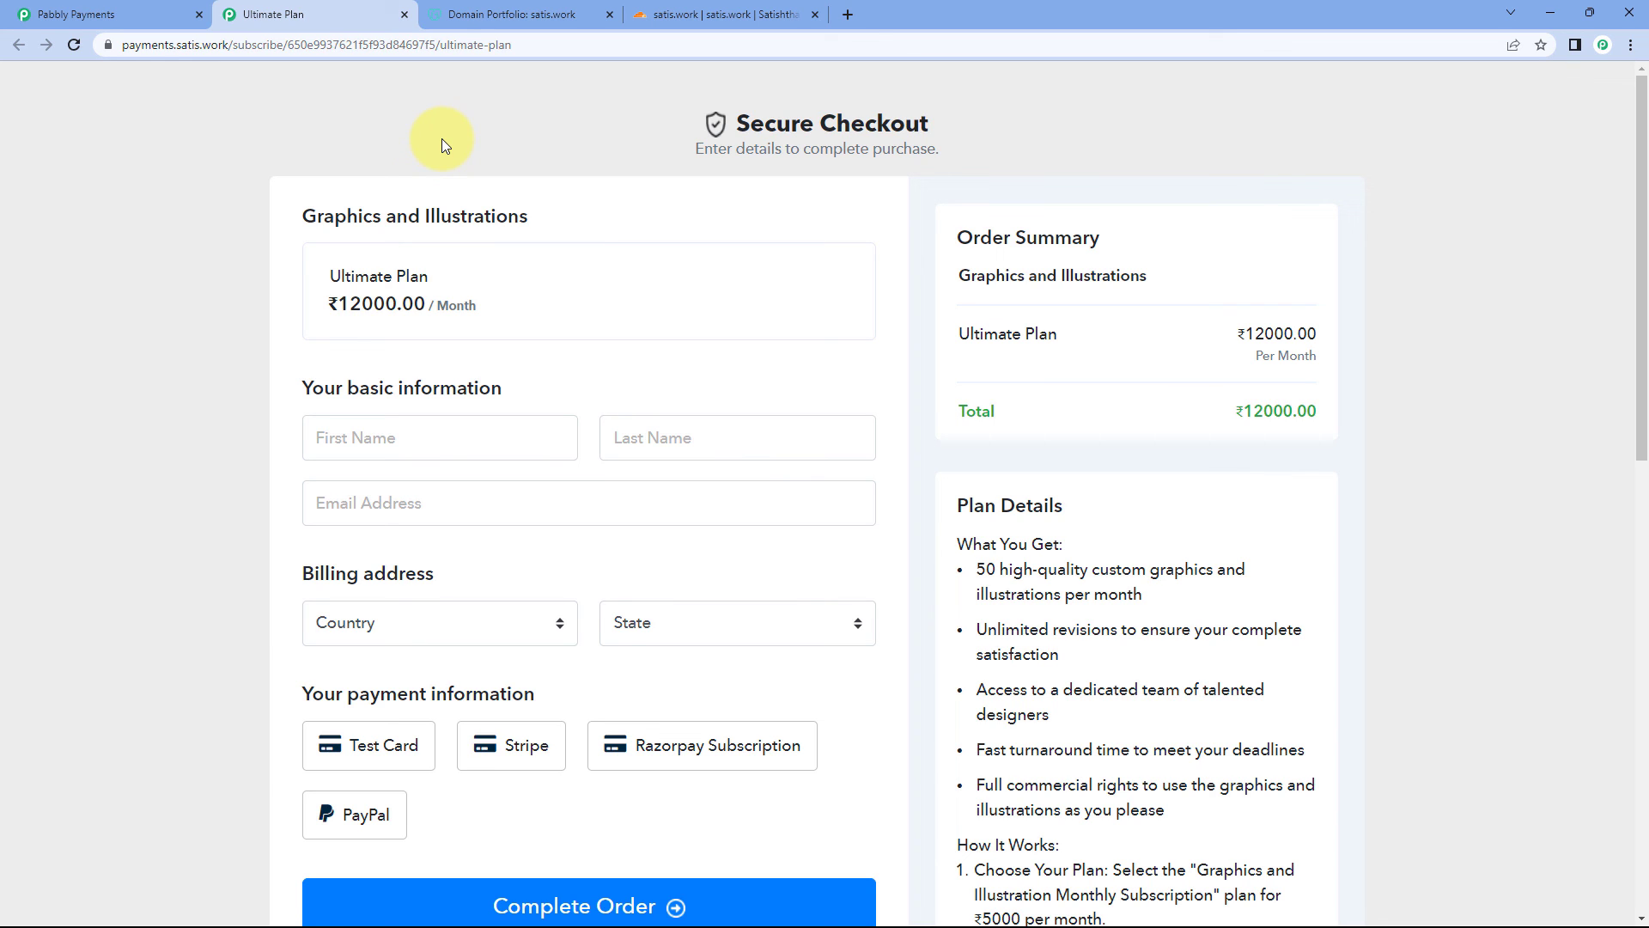
{"action": "left_click", "coordinate": [142, 45]}
{"action": "left_click", "coordinate": [280, 48]}
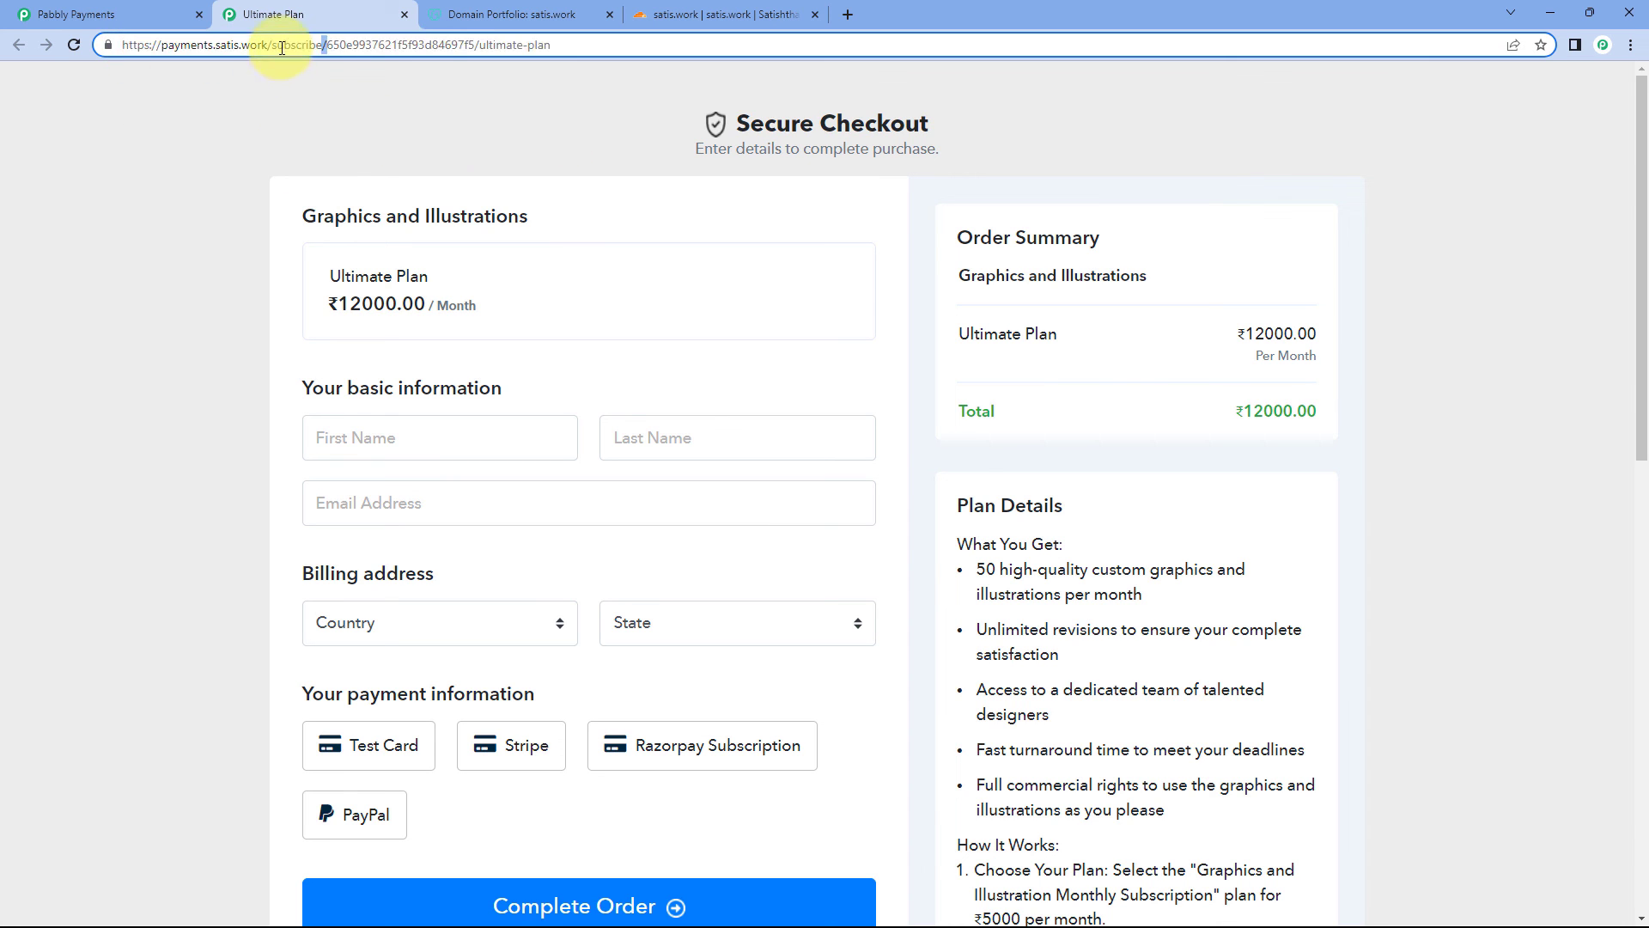
{"action": "left_click", "coordinate": [323, 86]}
Fill in the customer's first name, last name and e-mail address in the basic information of the checkout form.
{"action": "scroll", "coordinate": [464, 232], "scroll_direction": "down", "scroll_amount": 3}
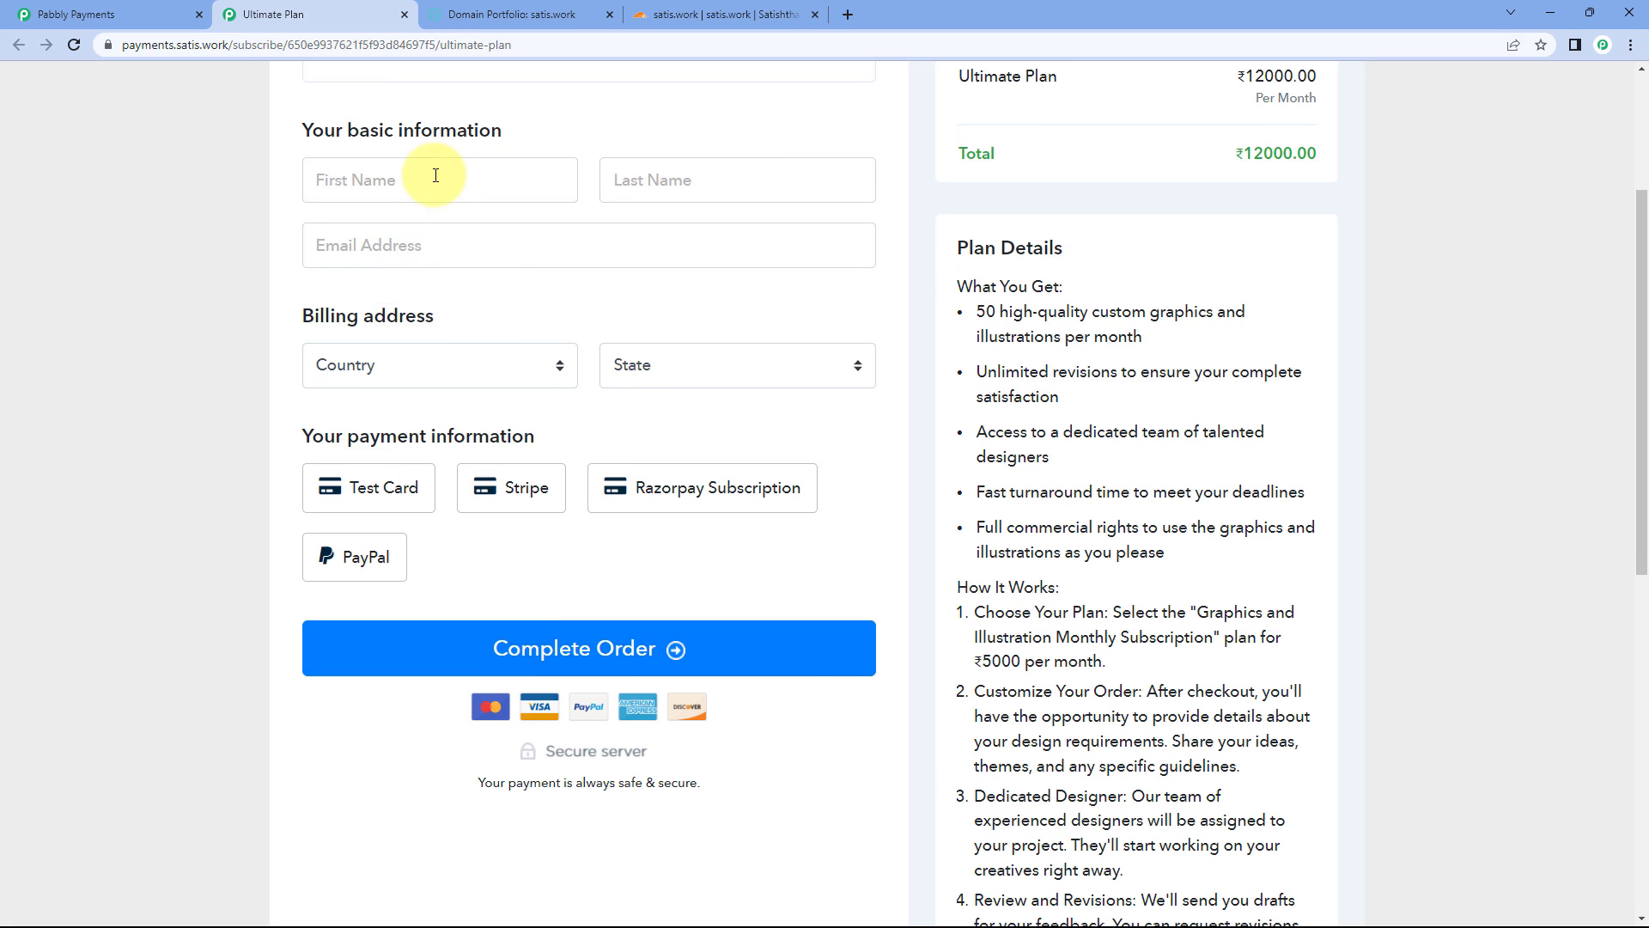
{"action": "left_click", "coordinate": [434, 176]}
{"action": "left_click", "coordinate": [430, 292]}
{"action": "left_click", "coordinate": [618, 183]}
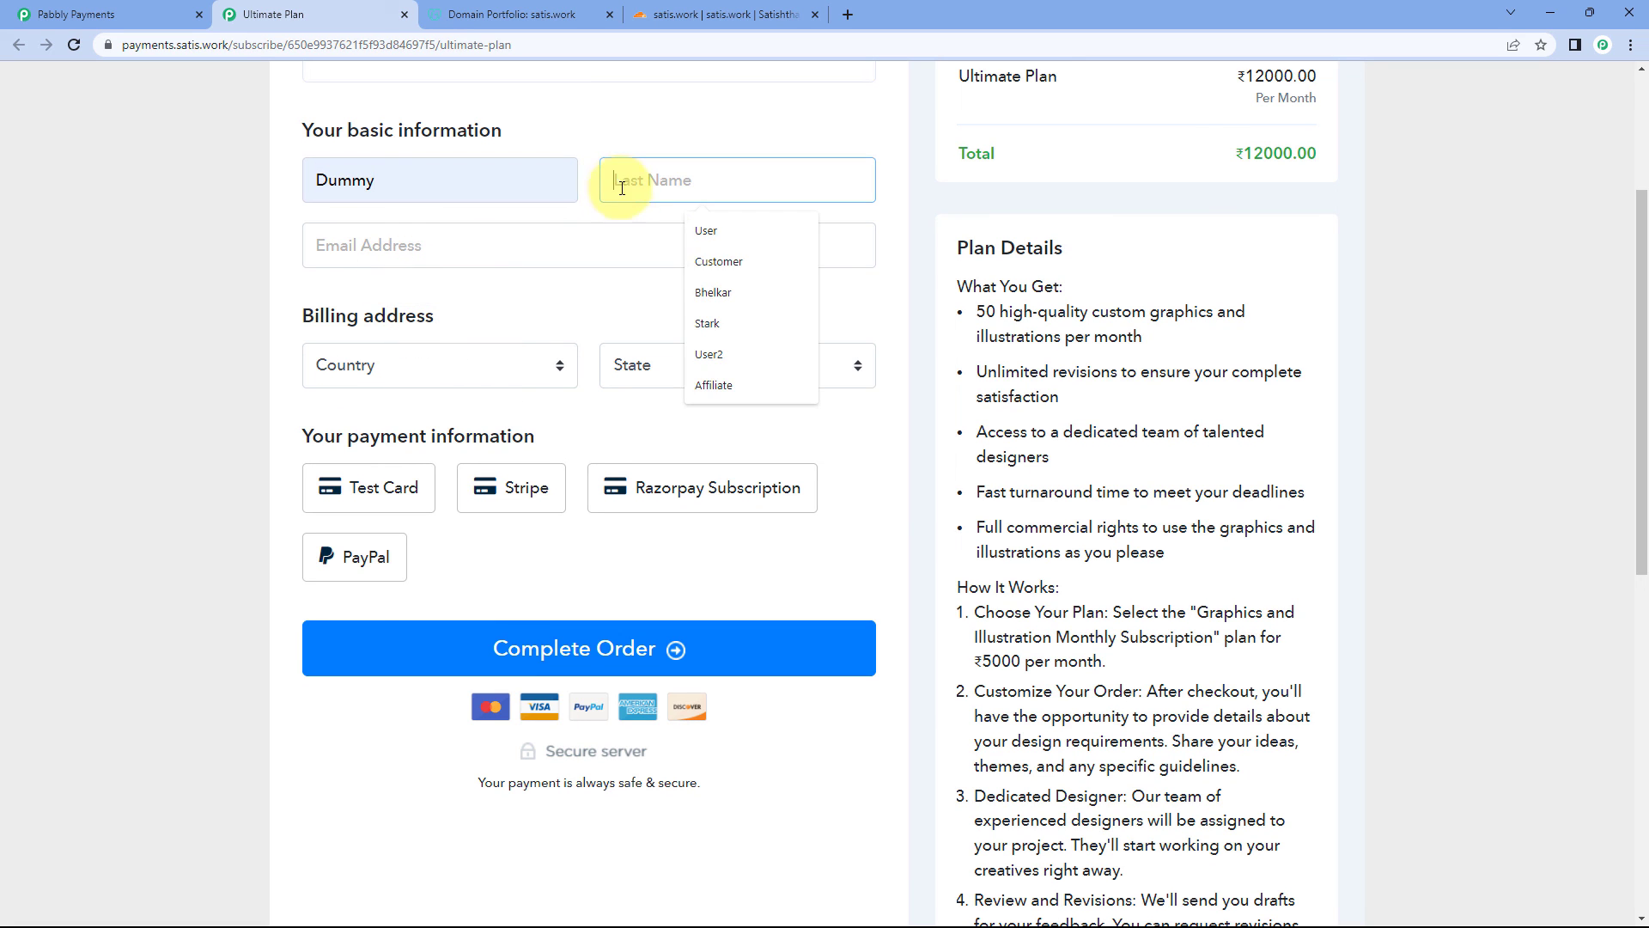
{"action": "left_click", "coordinate": [703, 260]}
{"action": "left_click", "coordinate": [368, 257]}
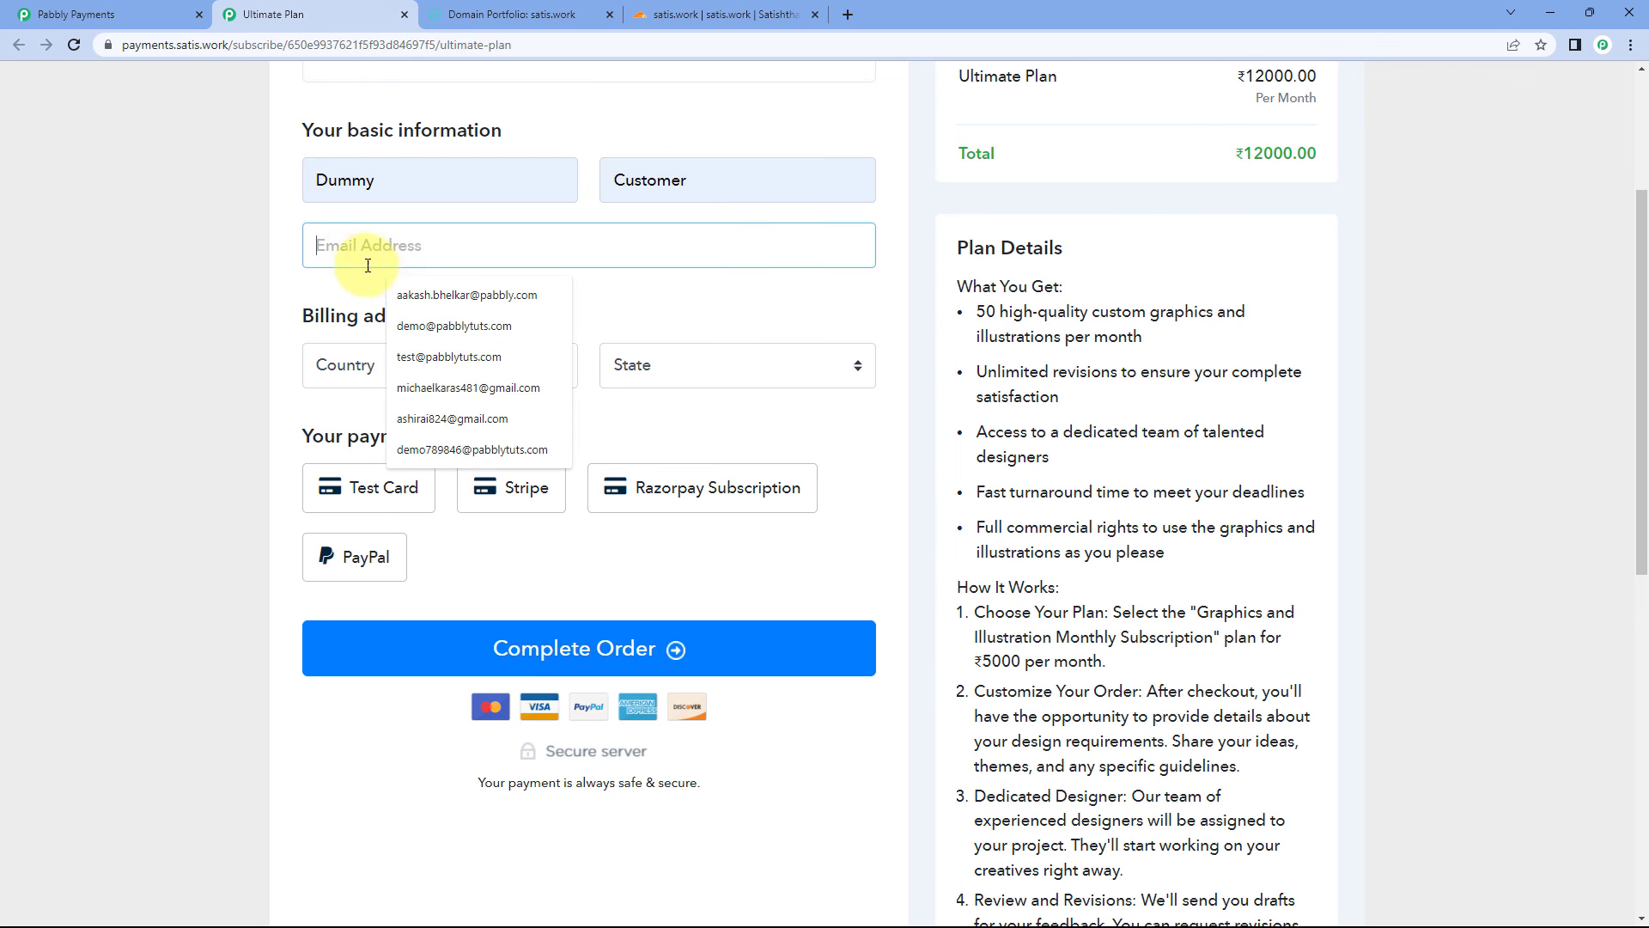
{"action": "left_click", "coordinate": [429, 328]}
Set the billing address to country Iceland and state Höfuðborgarsvæði.
{"action": "left_click", "coordinate": [430, 365]}
{"action": "type", "text": "iceland"}
{"action": "key", "text": "Return"}
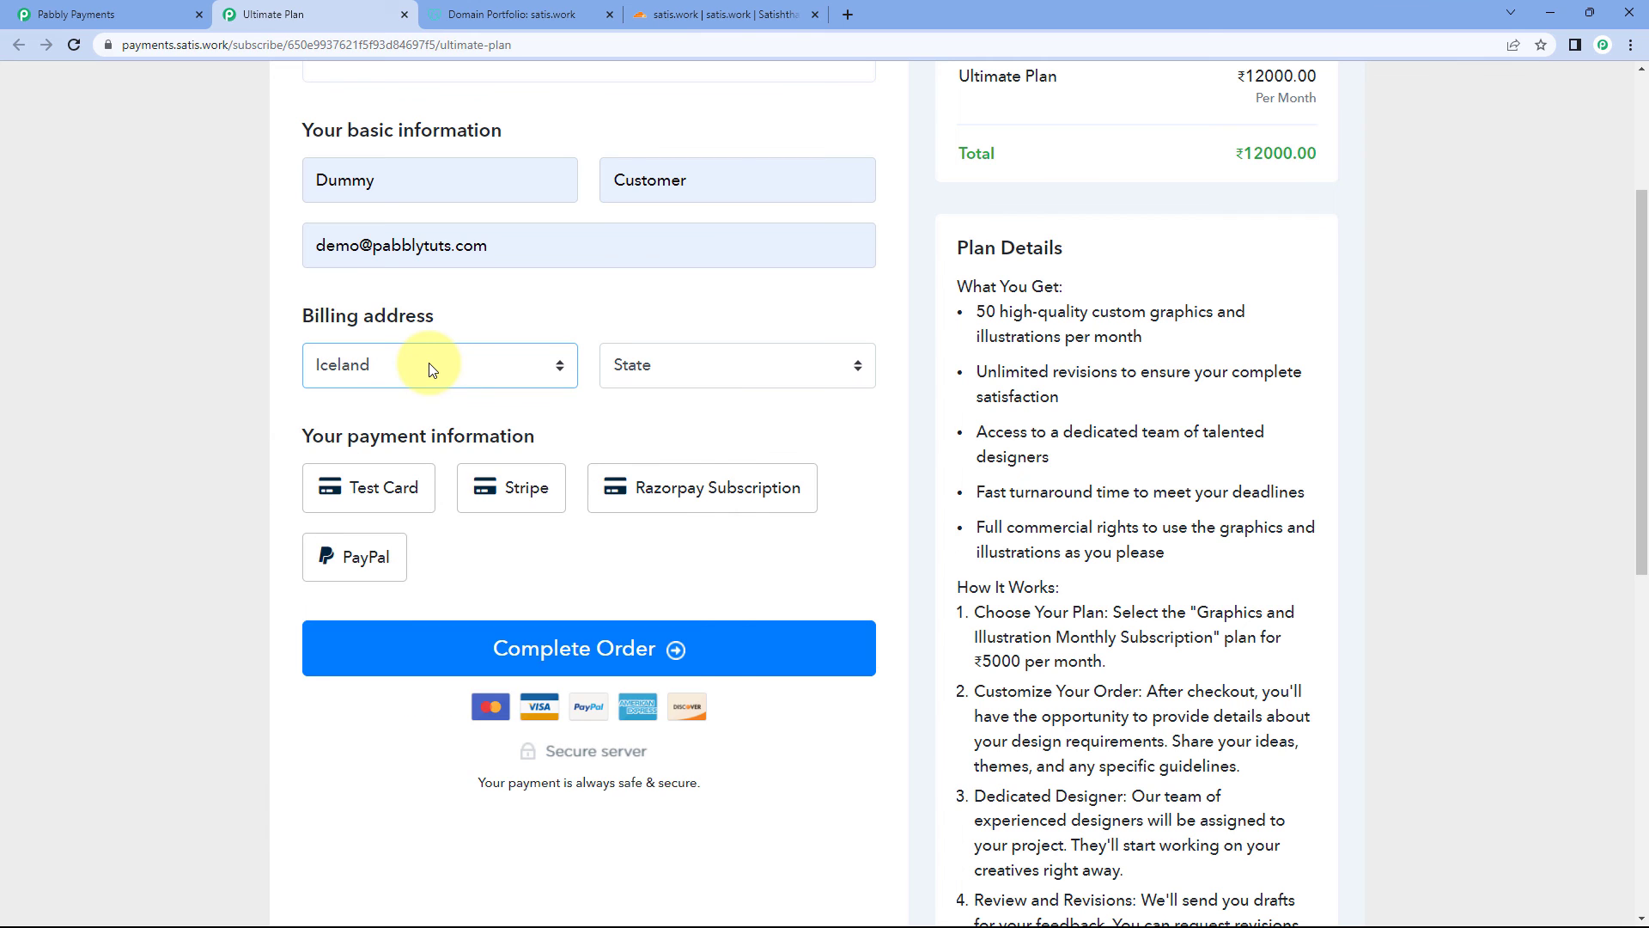
{"action": "left_click", "coordinate": [660, 368]}
{"action": "left_click", "coordinate": [649, 440]}
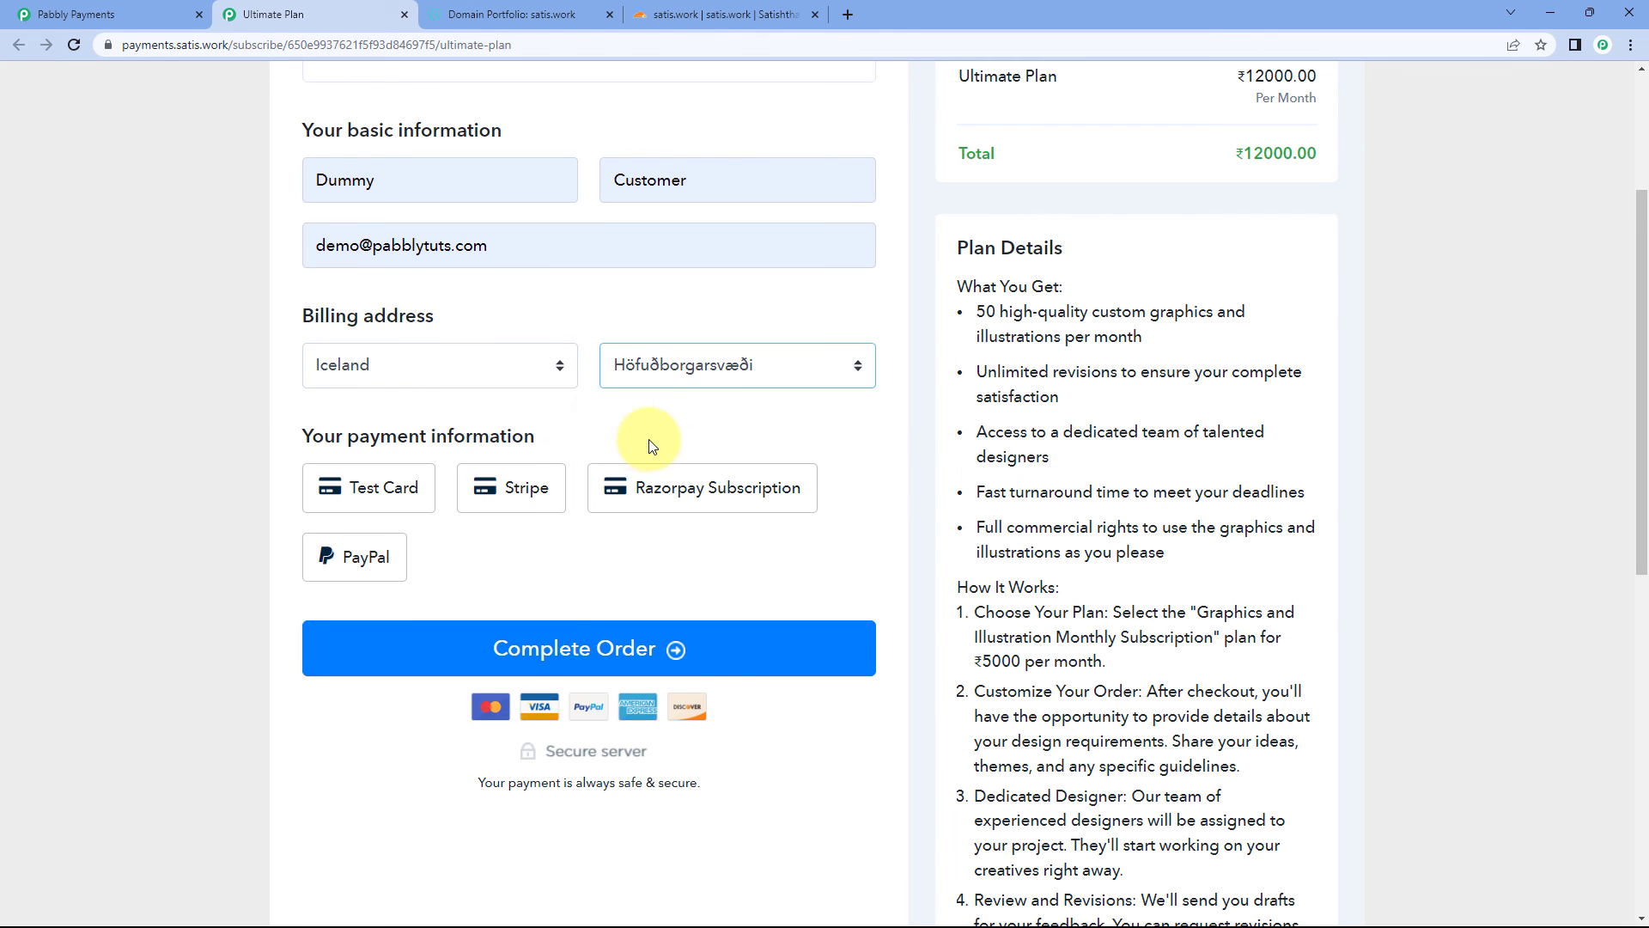
Choose Test Card as the payment method, autofill the card number and details for a successful payment, and complete the order.
{"action": "left_click", "coordinate": [370, 487]}
{"action": "left_click", "coordinate": [369, 768]}
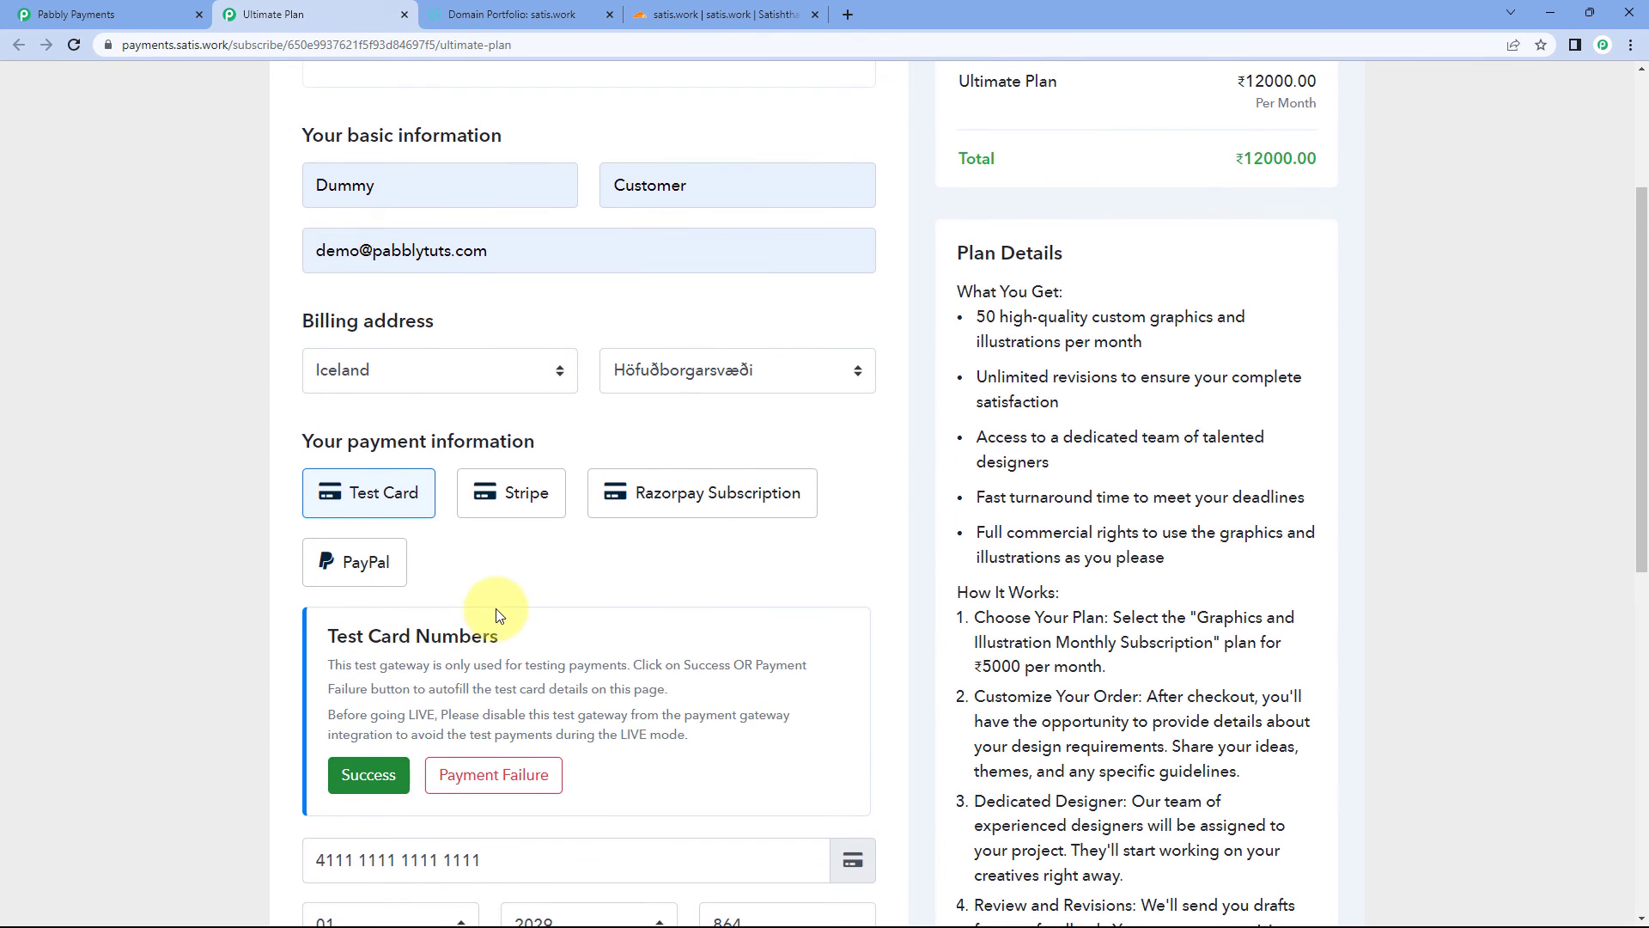
{"action": "scroll", "coordinate": [481, 636], "scroll_direction": "down", "scroll_amount": 2}
{"action": "scroll", "coordinate": [481, 670], "scroll_direction": "down", "scroll_amount": 1}
{"action": "left_click", "coordinate": [615, 754]}
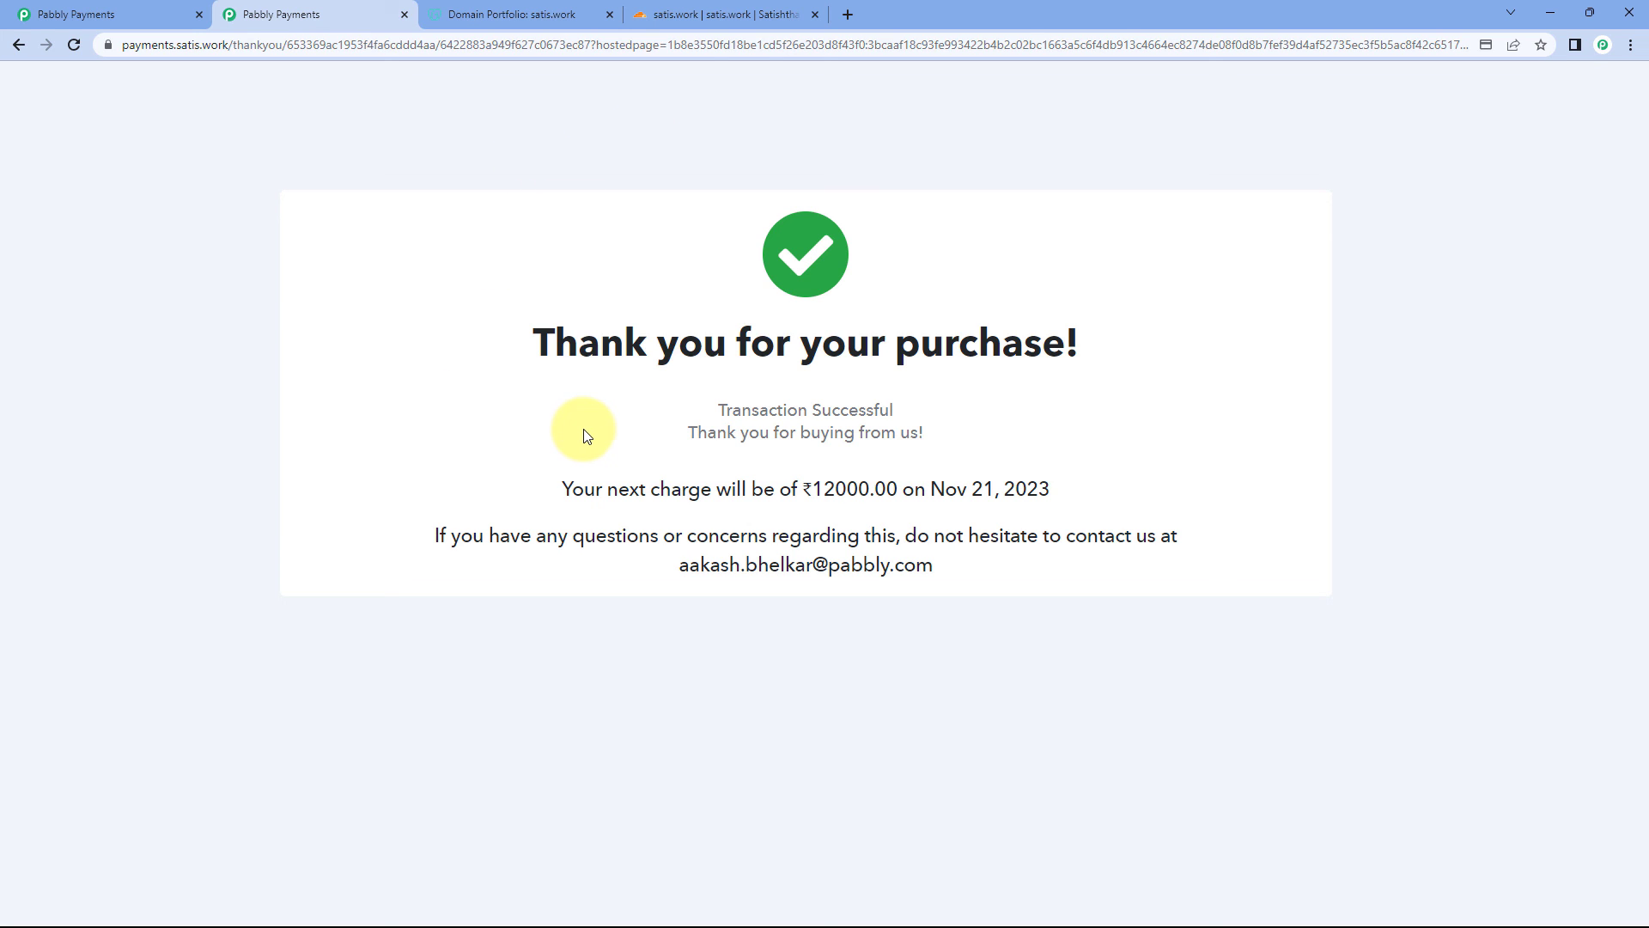
Examine the domain part of the web address on the purchase thank-you page.
{"action": "left_click", "coordinate": [221, 48]}
{"action": "left_click", "coordinate": [222, 48]}
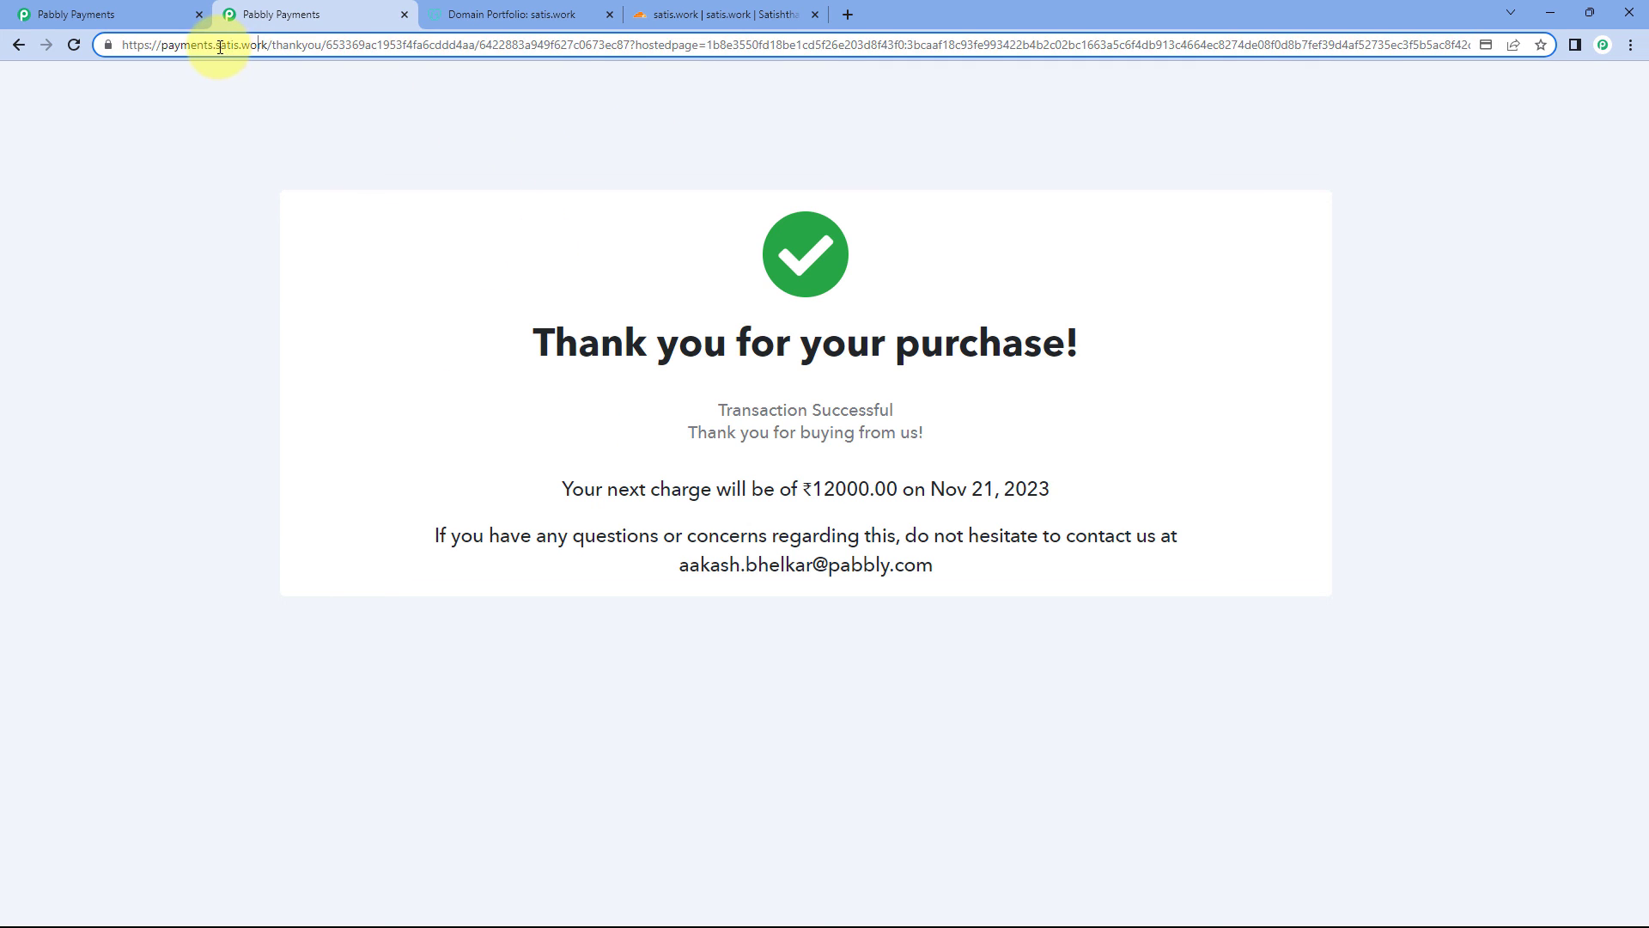
{"action": "left_click_drag", "start_coordinate": [269, 43], "coordinate": [163, 45]}
{"action": "left_click", "coordinate": [488, 166]}
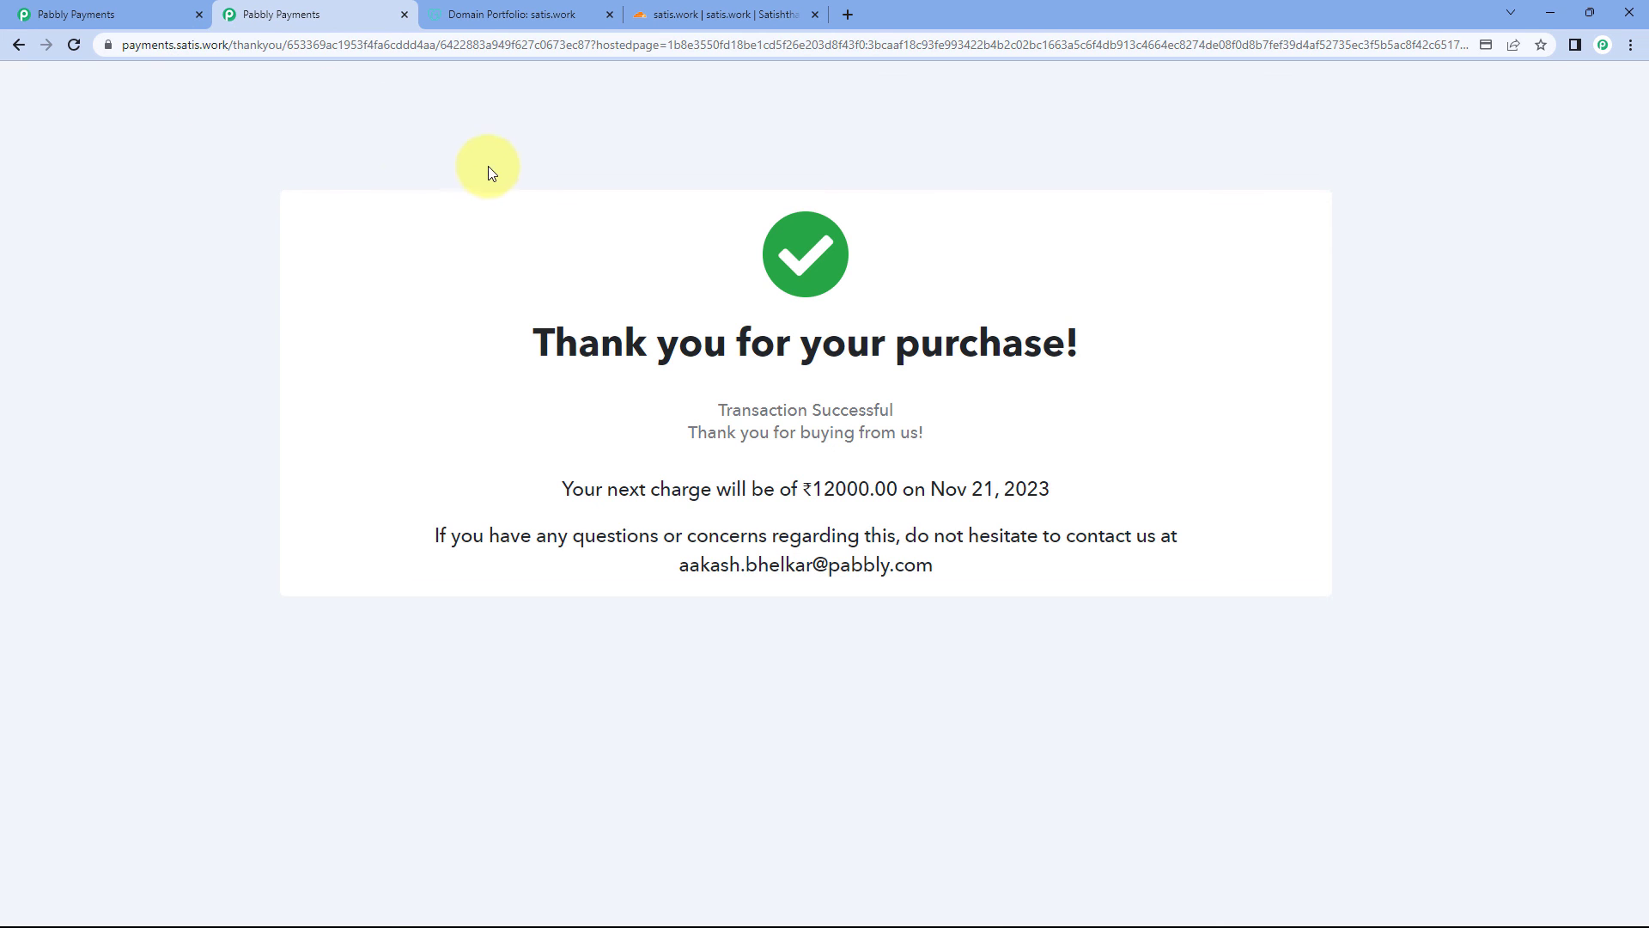